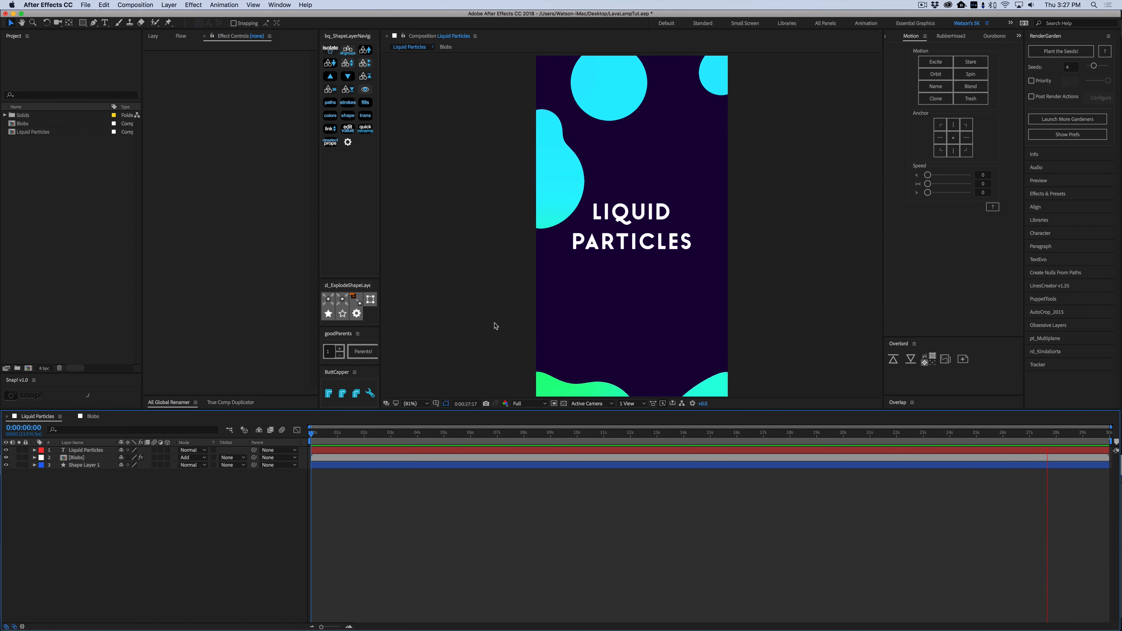
- Switch to Chrome and view the Trapcode Particular and Stardust particle plugin product pages
key("space")
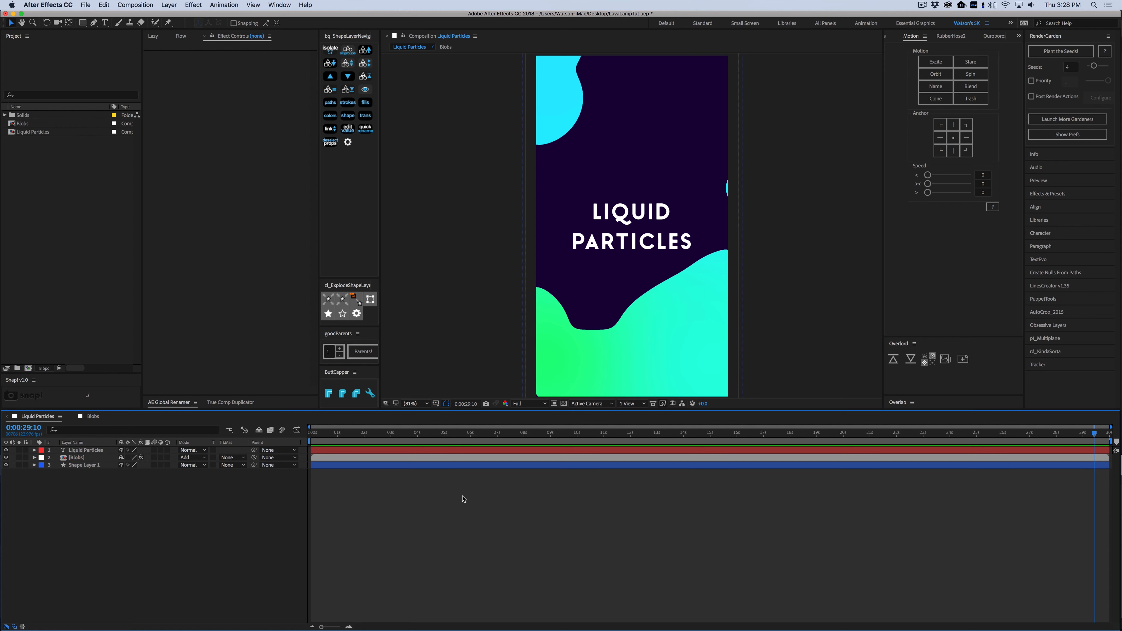
mouse_move(664, 630)
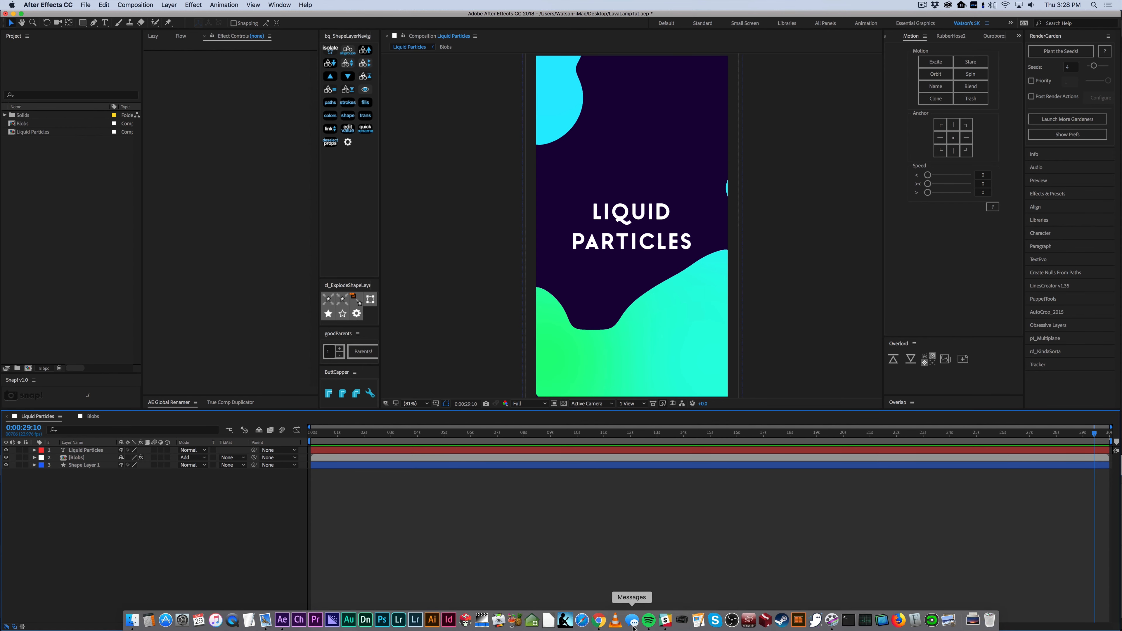
left_click(597, 626)
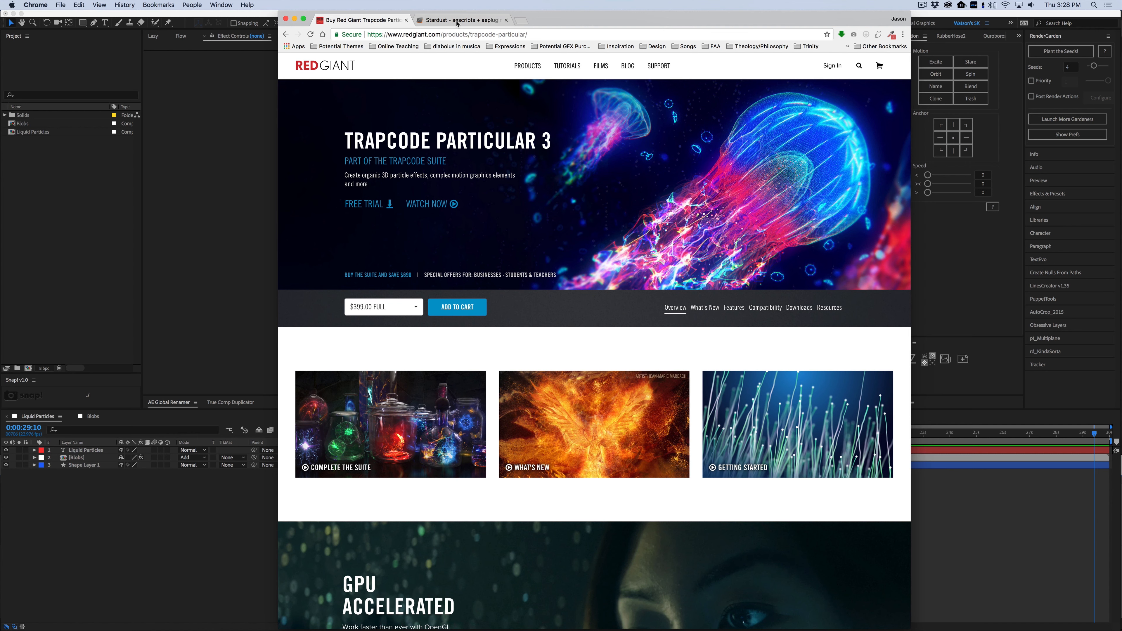
key("ctrl+Tab")
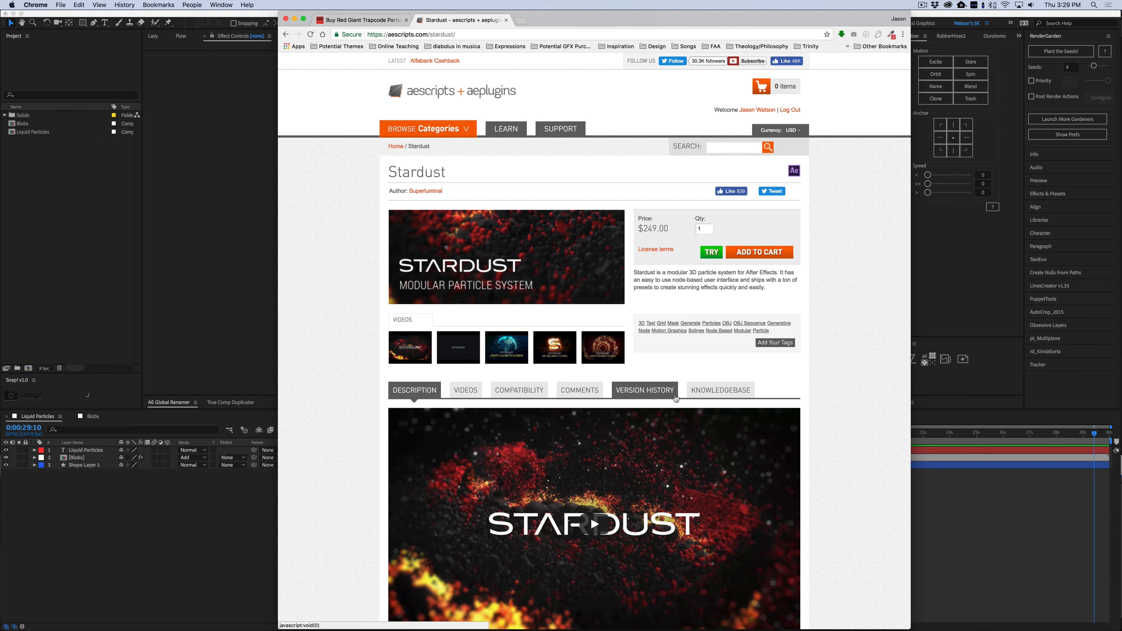
- Return to After Effects and preview the Liquid Particles composition from about the 8-second mark
left_click(982, 533)
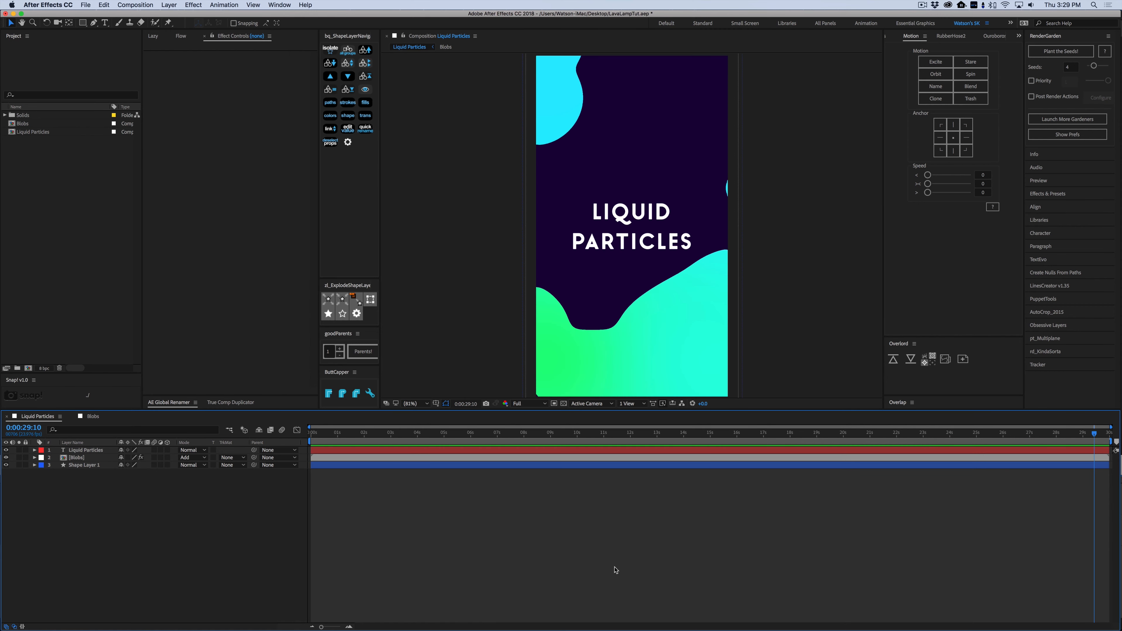
left_click(524, 433)
key("space")
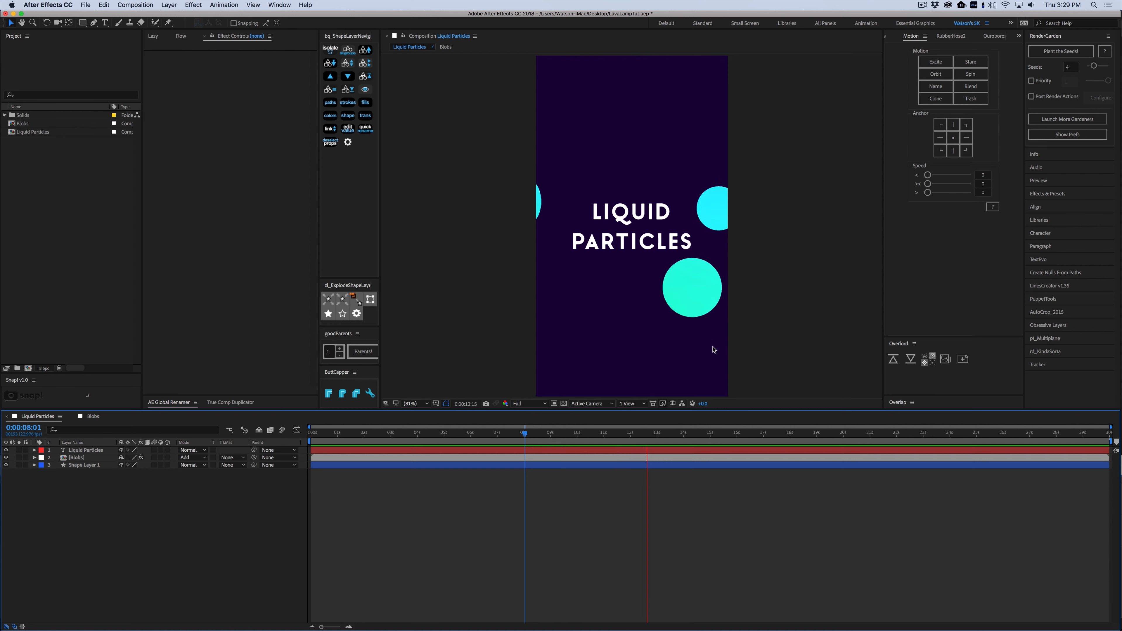
key("space")
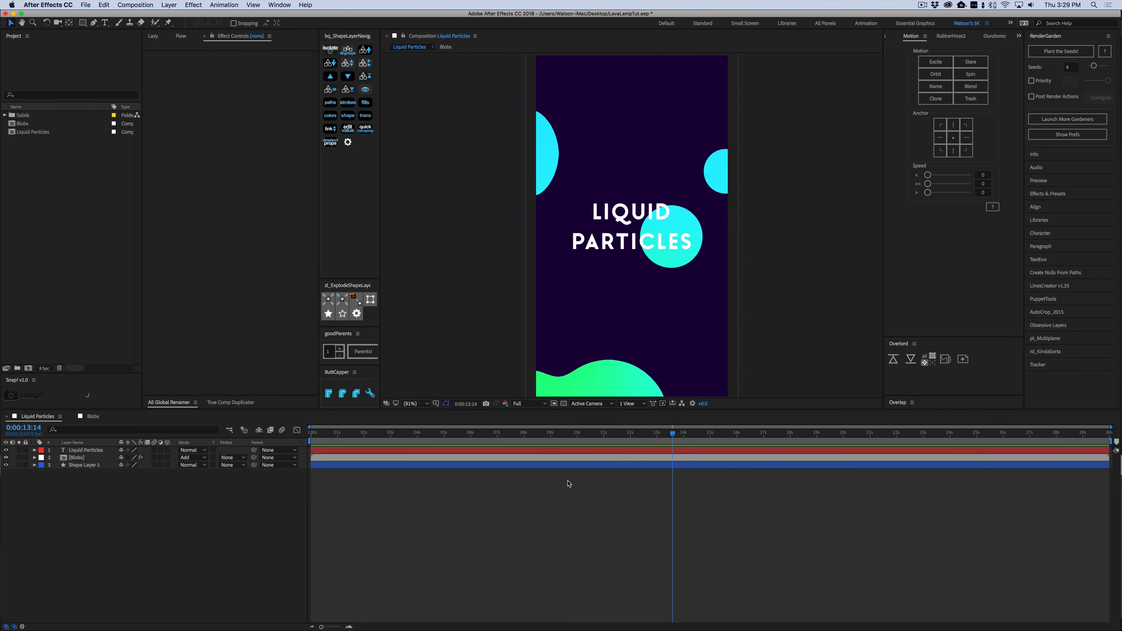
- Create a new 1080 x 1920 composition named Liquidy
key("super+n")
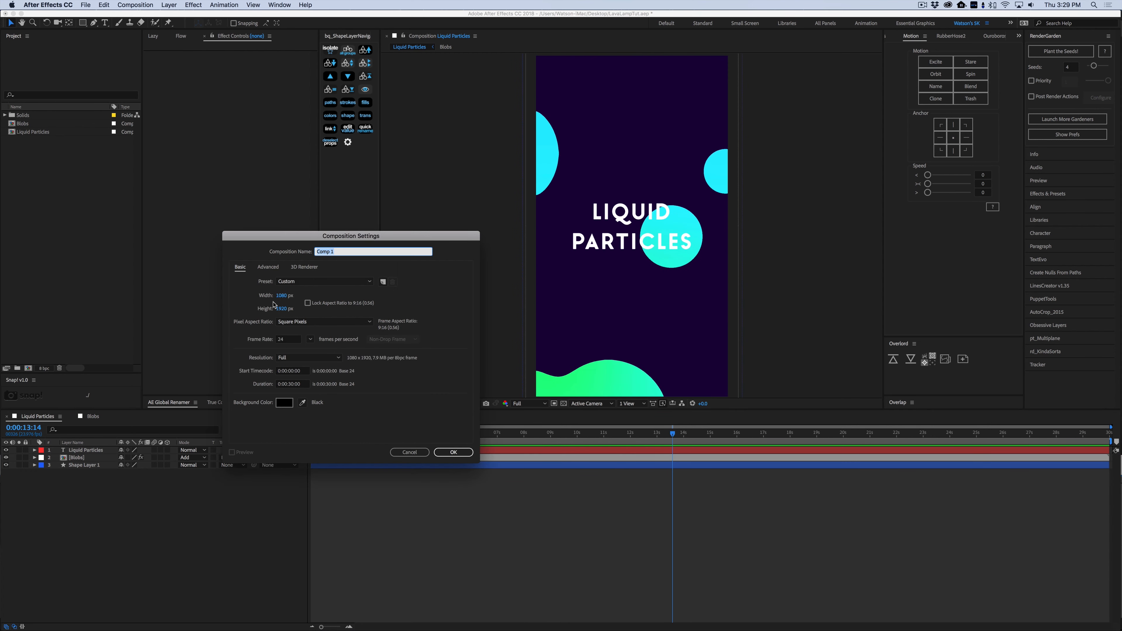
double_click(341, 253)
key("super+a")
type("Liquidy")
key("Return")
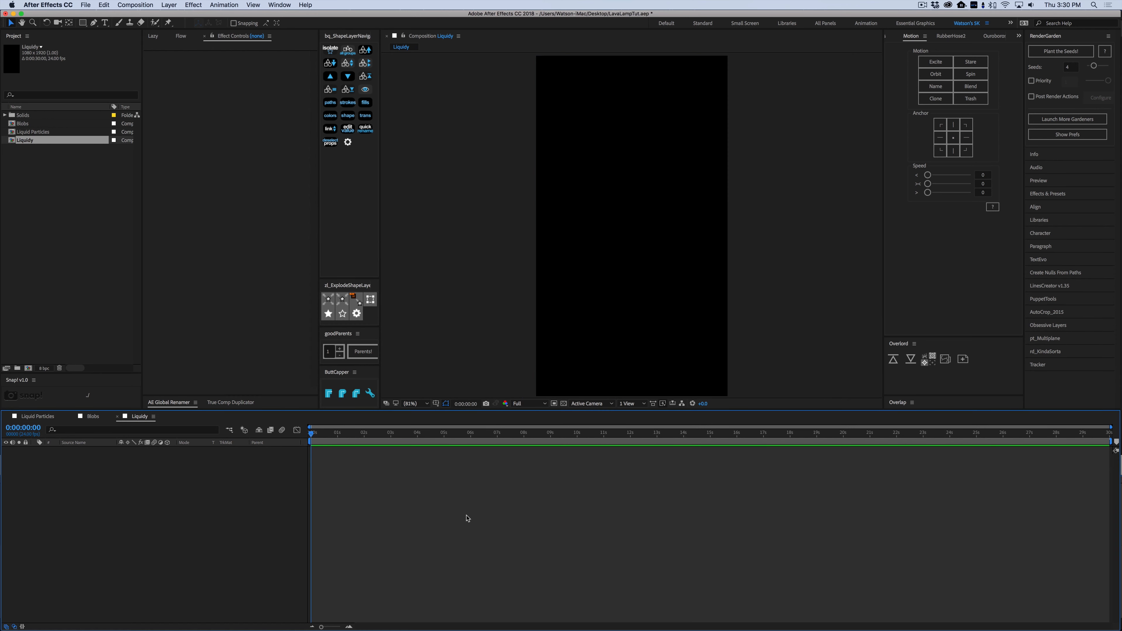
- Draw a dark blue rectangle shape slightly larger than the composition frame so it covers the whole canvas
key("comma")
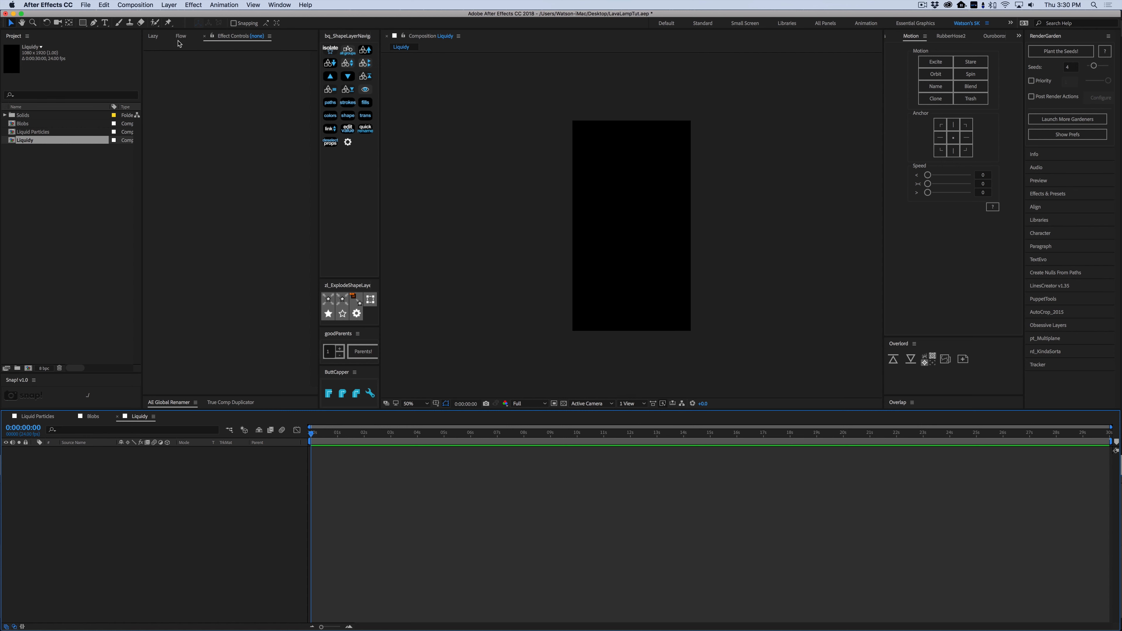
key("q")
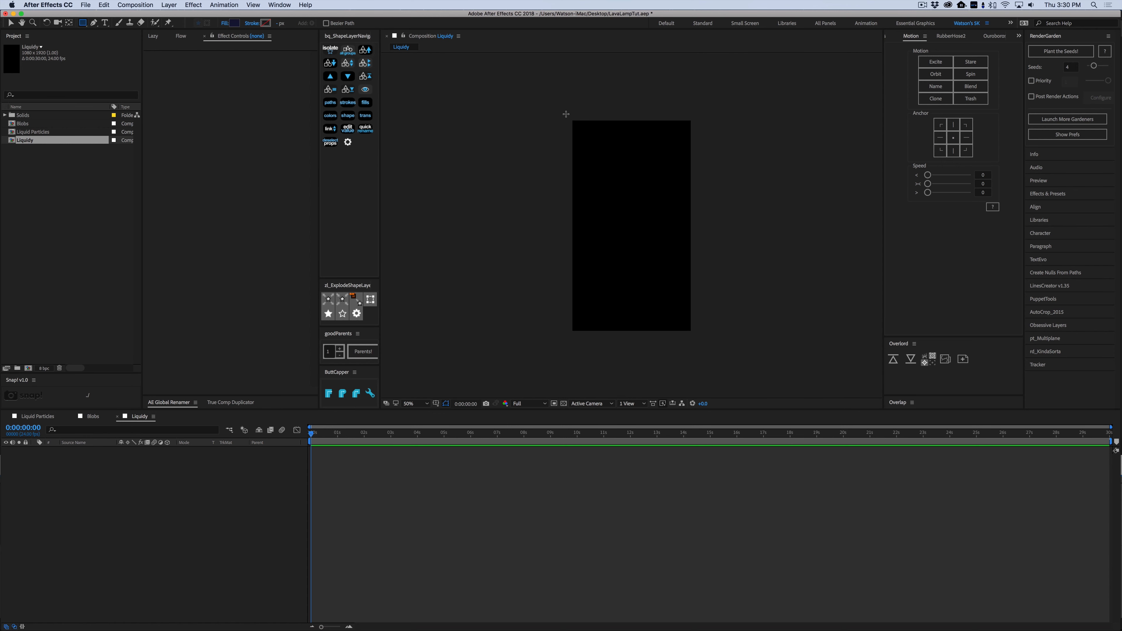
left_click_drag(565, 114, 700, 339)
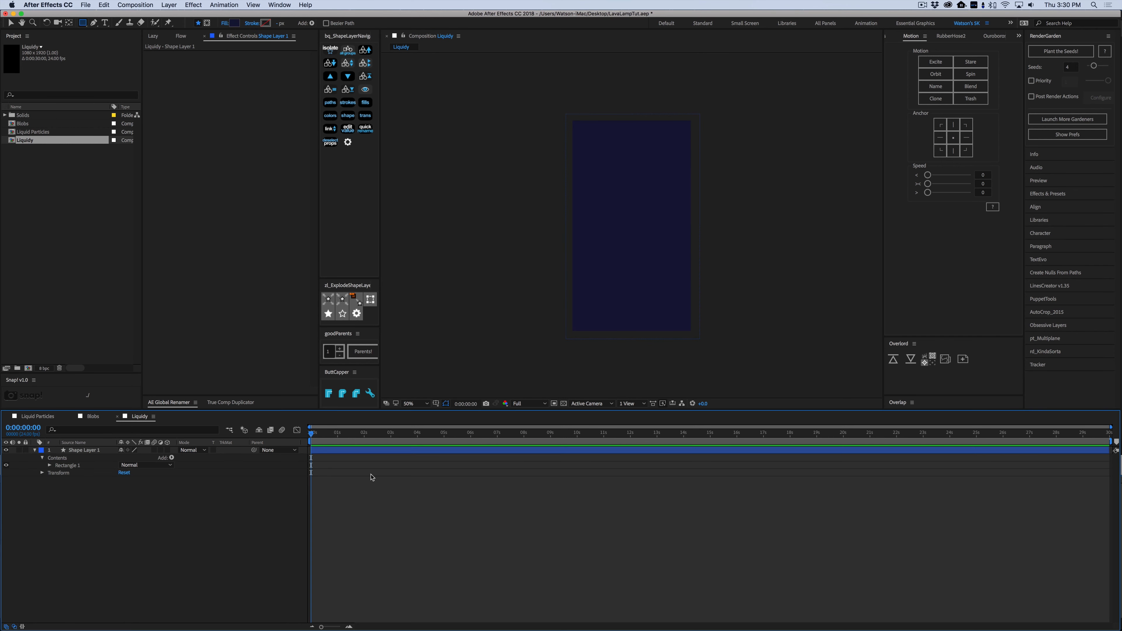
- Rename the rectangle's shape layer as BG and lock it
left_click(34, 450)
left_click(79, 450)
key("Return")
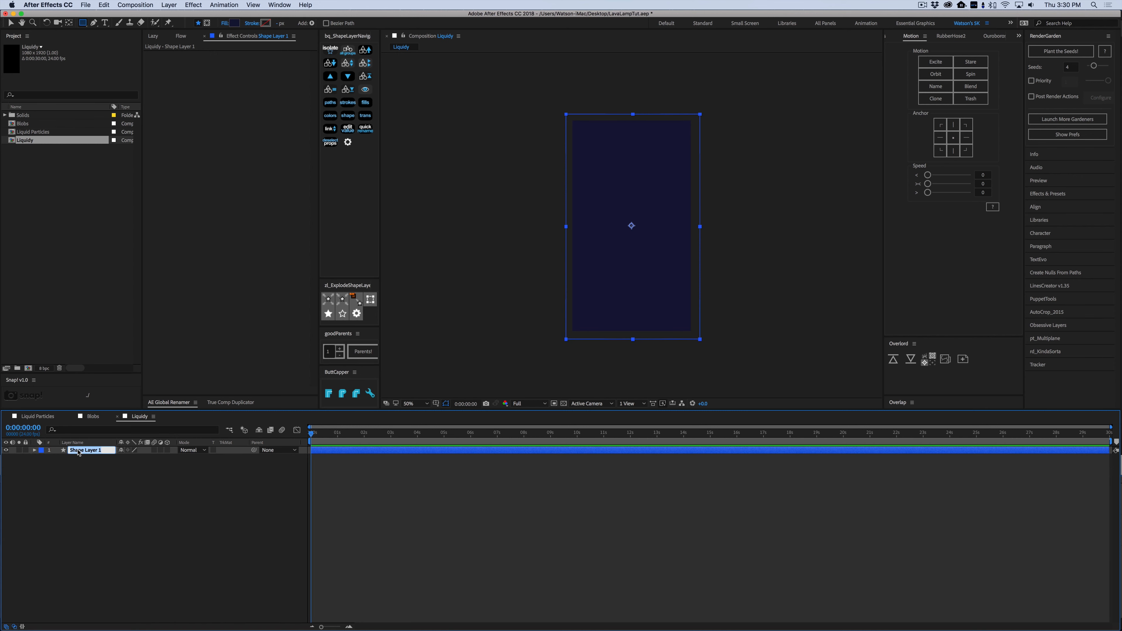
type("BG")
key("Return")
left_click(150, 505)
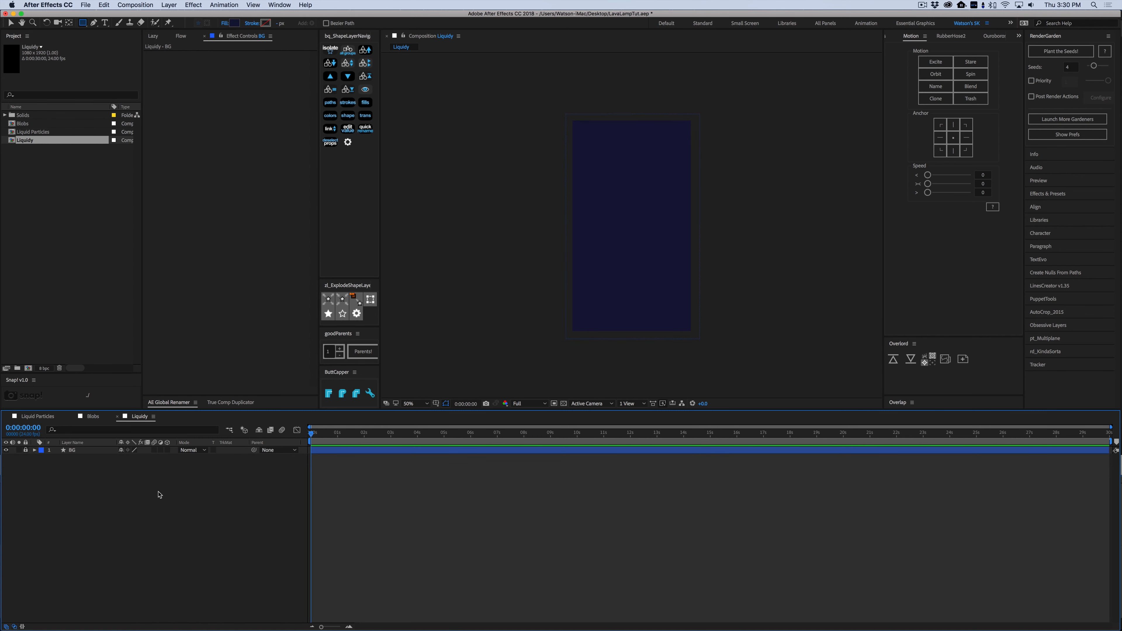
- Create a black solid named Particles at the composition's size
key("super+y")
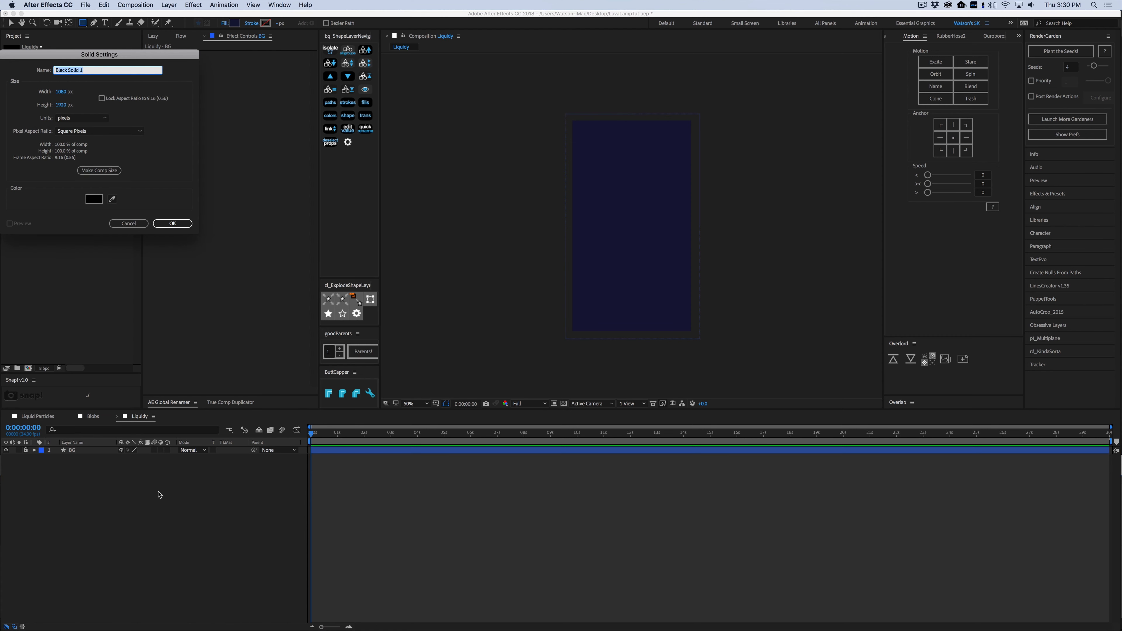
type("Particles")
left_click(108, 172)
left_click(167, 223)
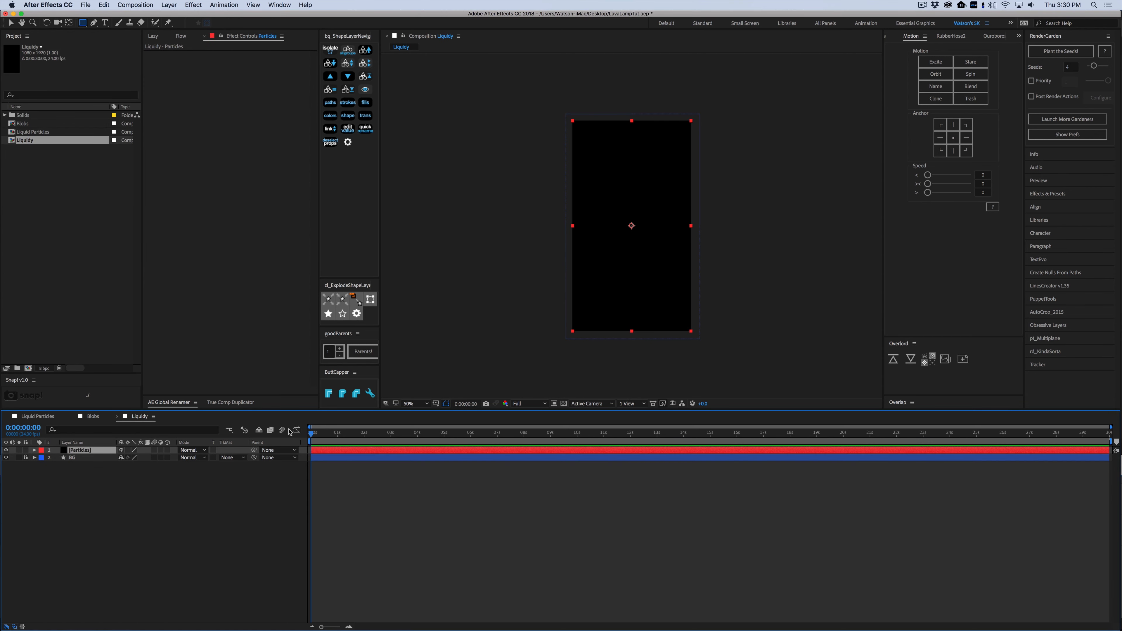
- Apply the CC Particle World effect to the Particles solid
left_click(193, 5)
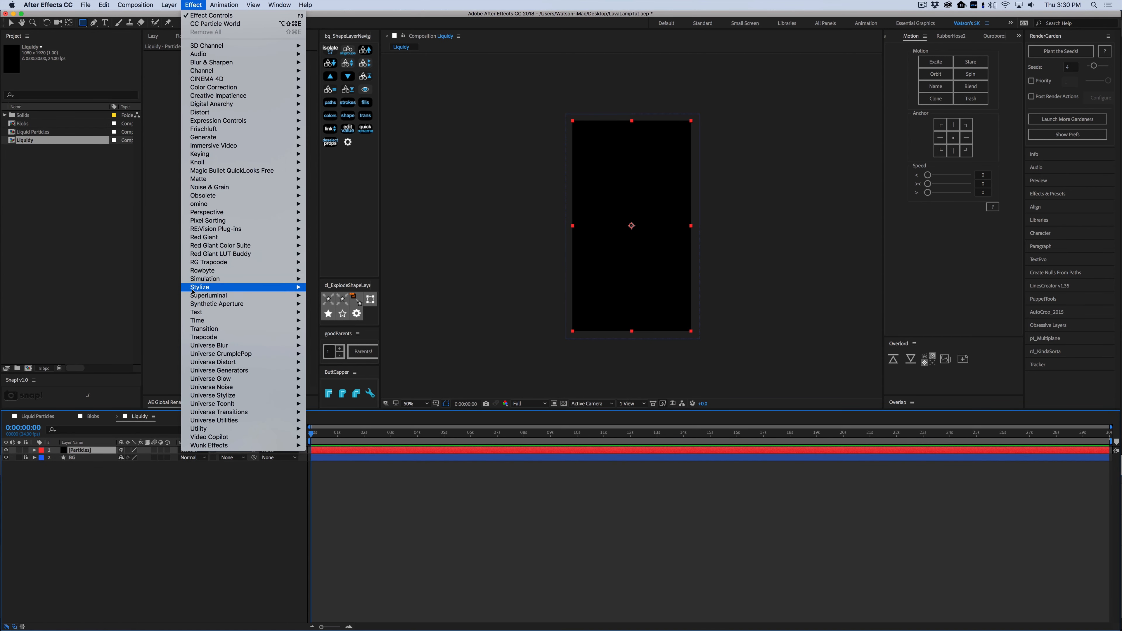
mouse_move(201, 278)
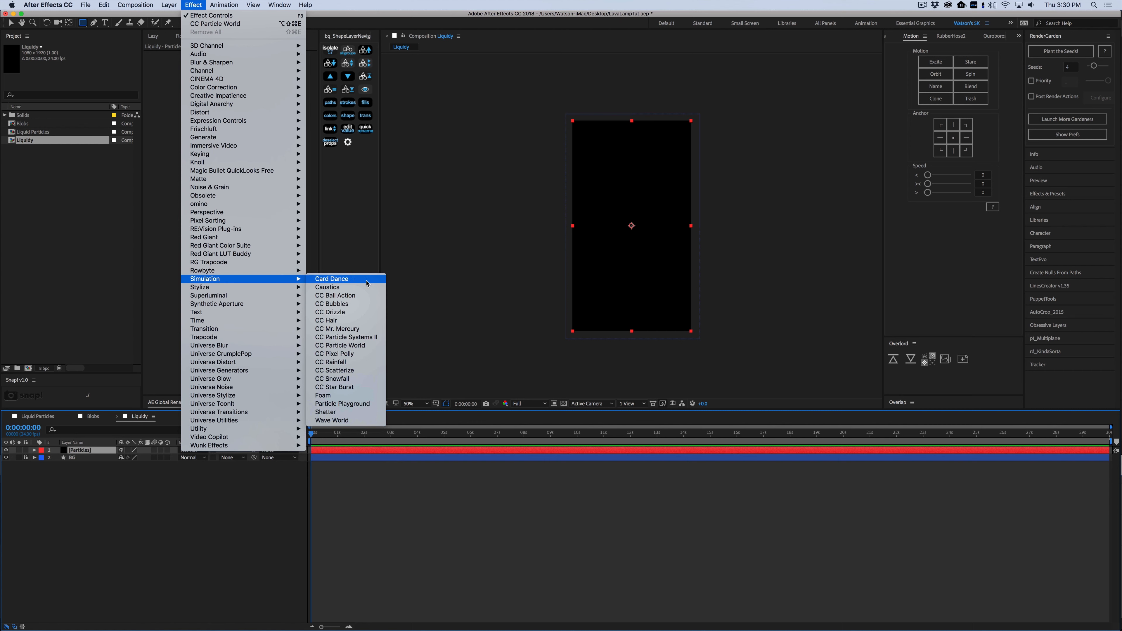
left_click(340, 346)
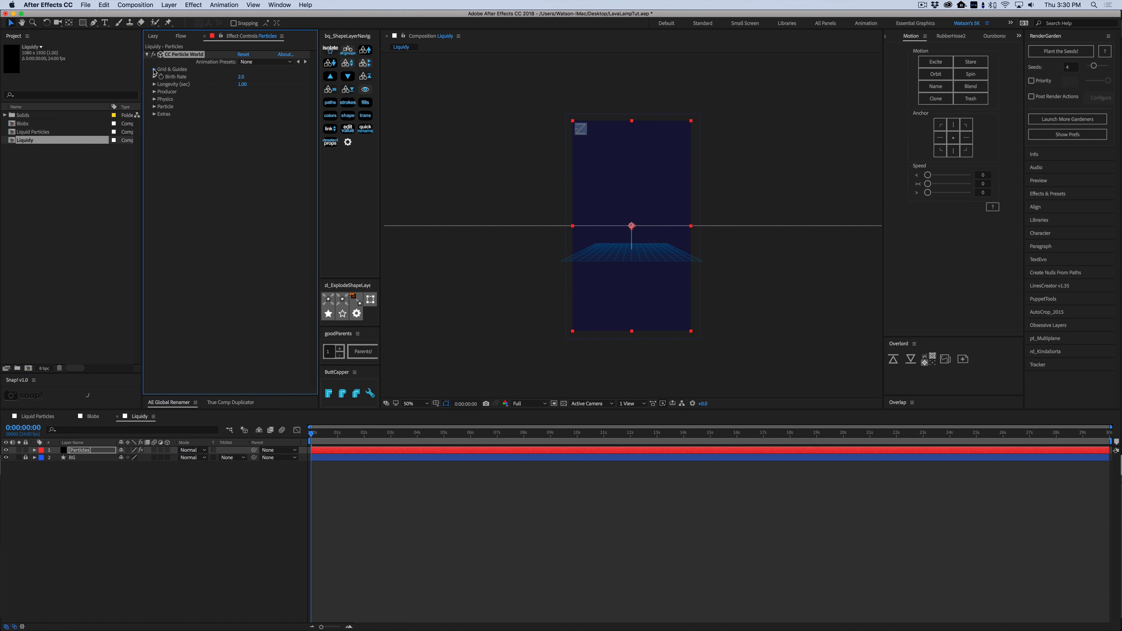
- Turn off the Motion Path, Grid, Horizon and Axis Box guides of CC Particle World
left_click(154, 70)
left_click(239, 76)
left_click(240, 84)
left_click(243, 99)
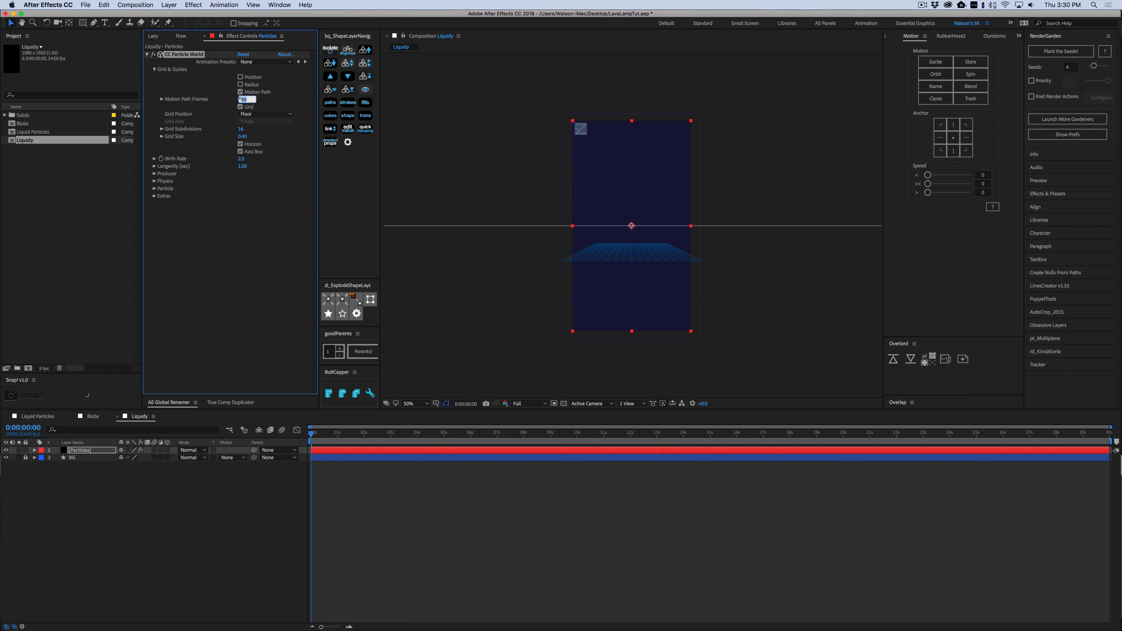
left_click(240, 92)
left_click(240, 107)
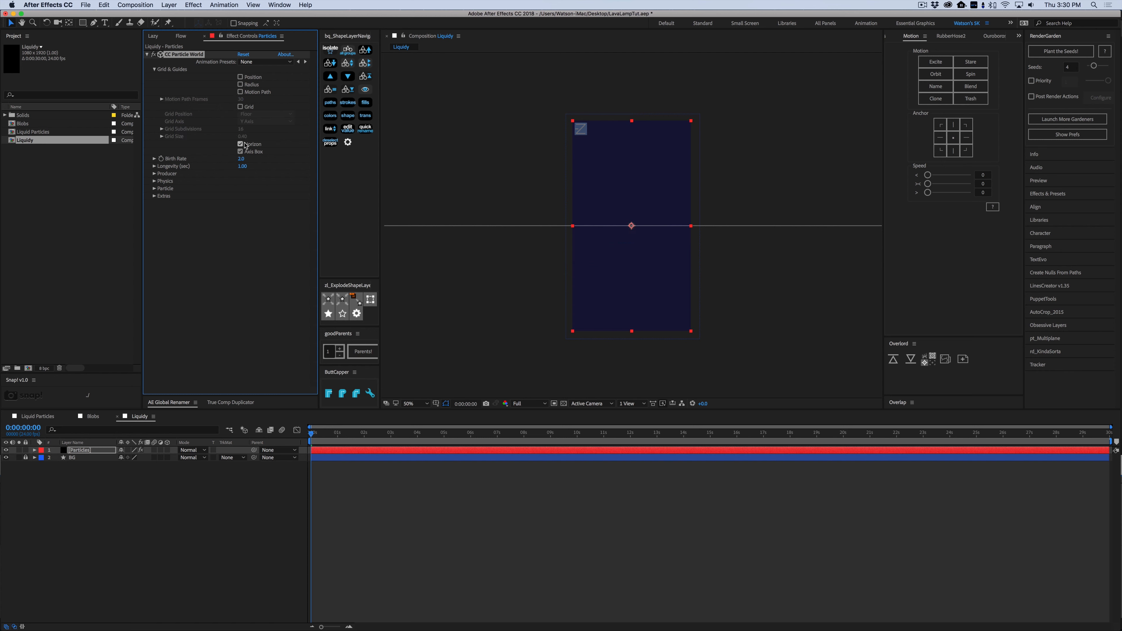
left_click(242, 145)
left_click(241, 151)
left_click(499, 535)
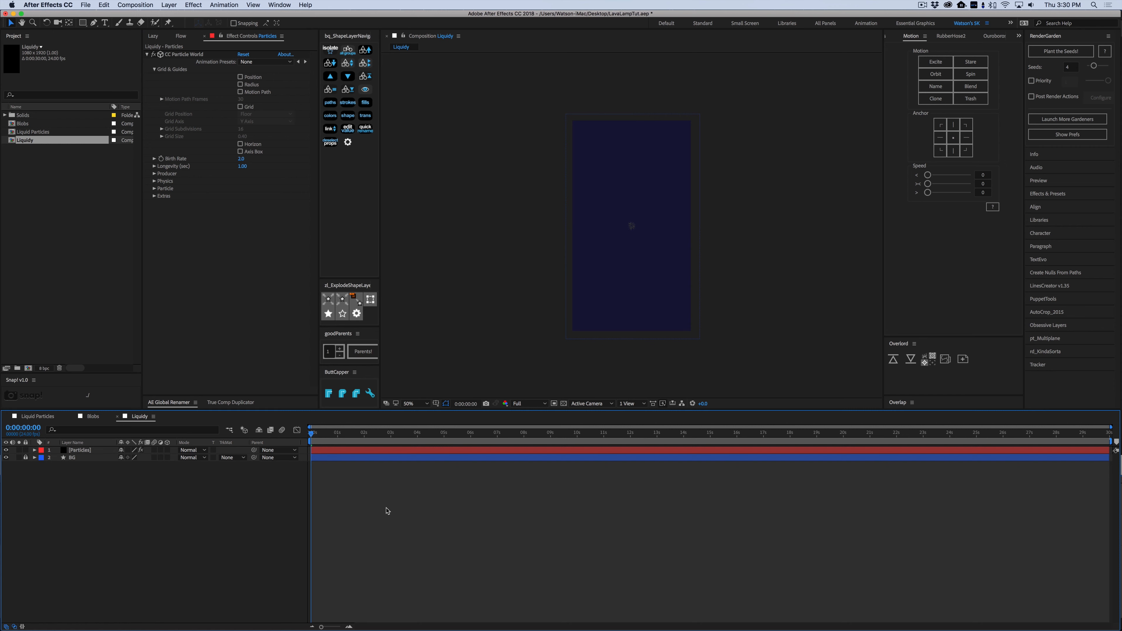
- Set the CC Particle World Birth Rate to 0.1 and check the thinned-out particles along the timeline
left_click_drag(315, 435, 919, 437)
mouse_move(1010, 560)
left_mouse_down()
mouse_move(1060, 574)
mouse_move(337, 529)
mouse_move(482, 530)
left_mouse_up()
mouse_move(361, 438)
left_mouse_down()
mouse_move(269, 444)
mouse_move(471, 443)
left_mouse_up()
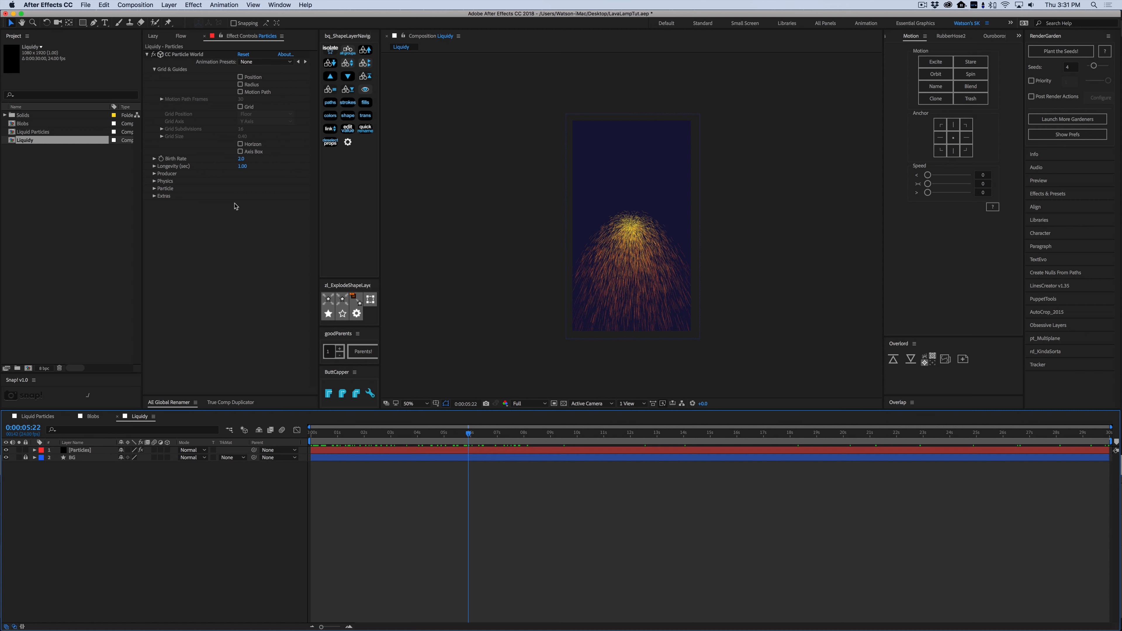
left_click(242, 159)
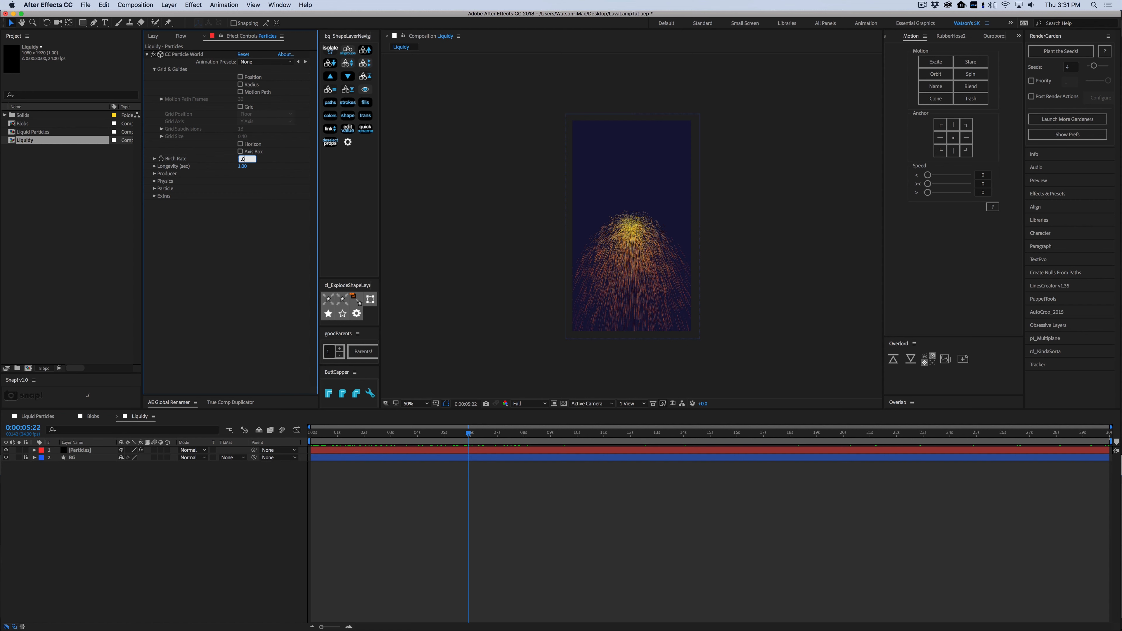
key("Return")
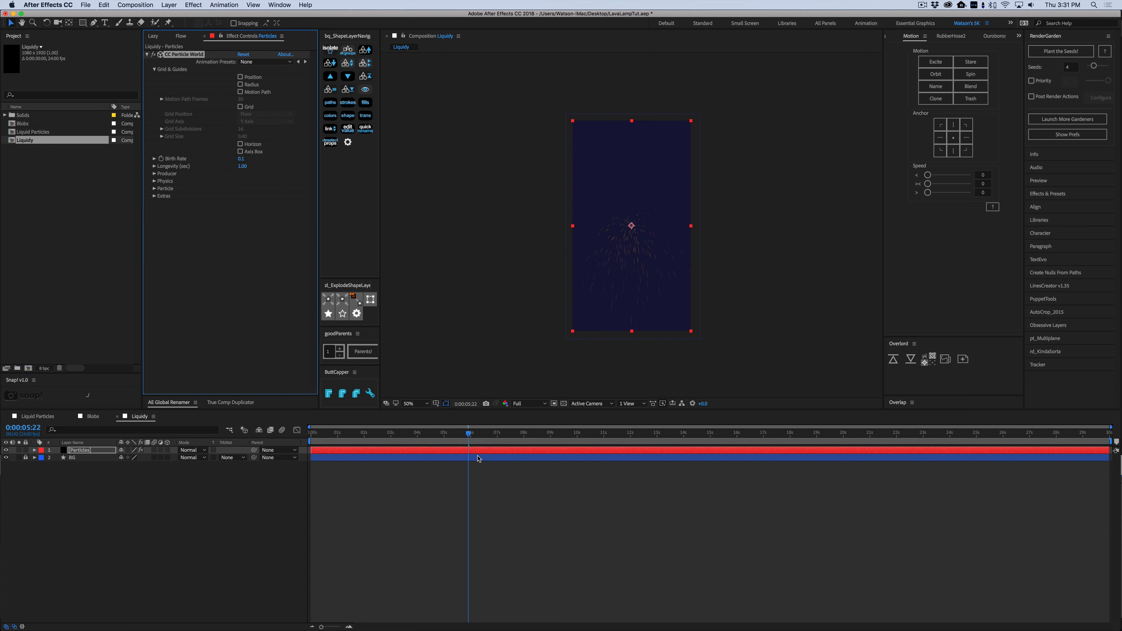
left_click(484, 514)
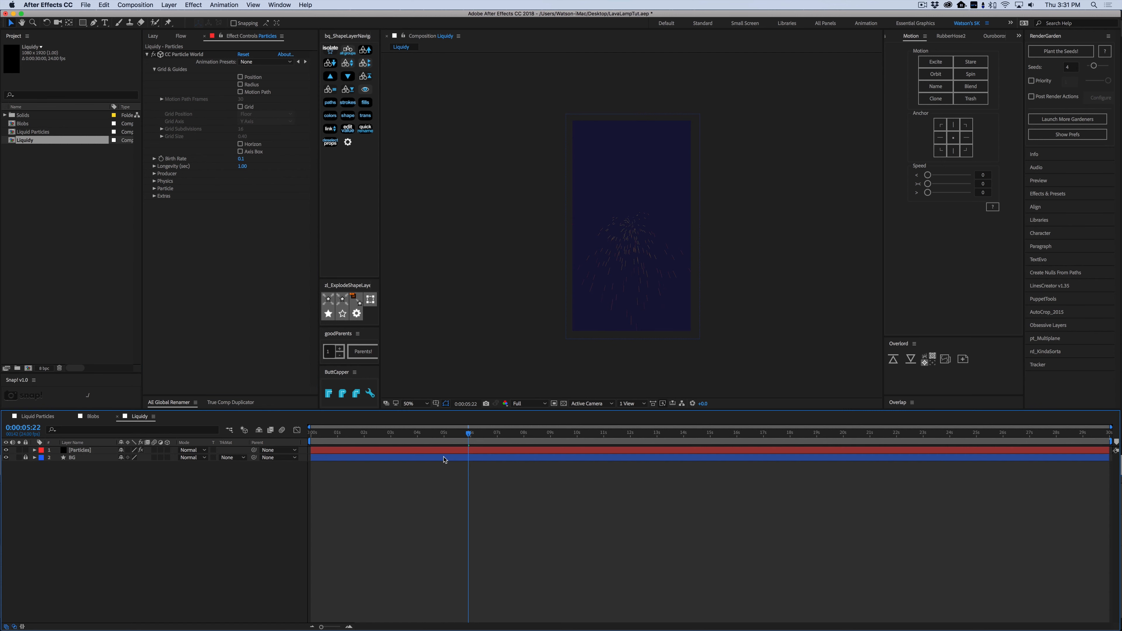
left_click_drag(469, 437, 496, 439)
left_click_drag(586, 440, 662, 439)
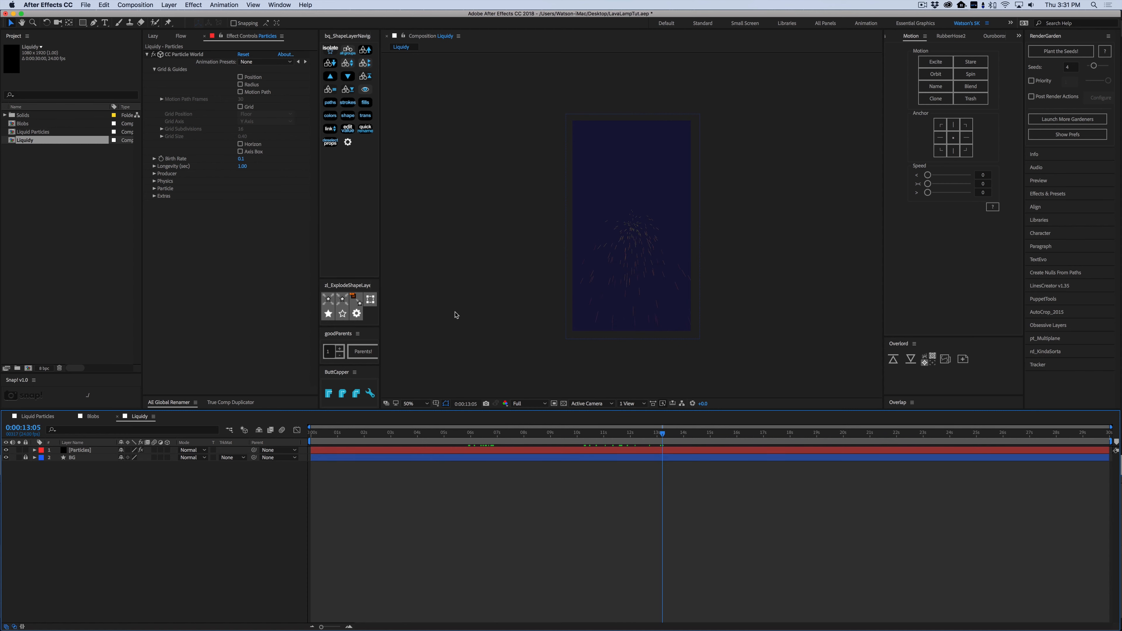
- Set the particles' Longevity to 15 seconds and check the animation around 10 seconds
left_click(243, 167)
type("15")
key("Return")
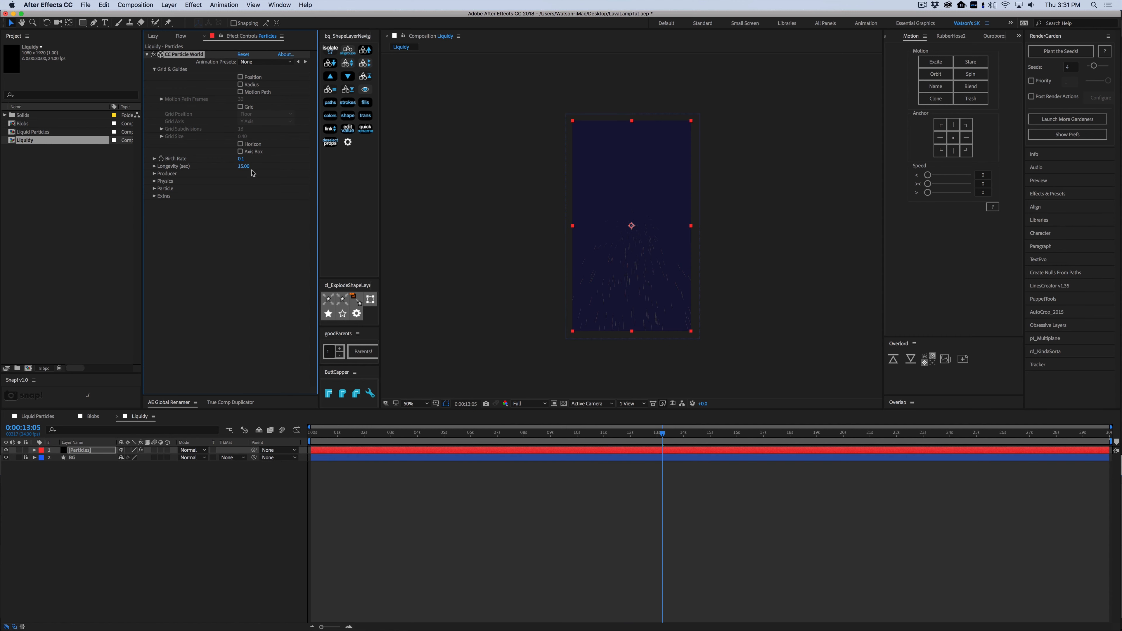
left_click(679, 552)
left_click_drag(664, 438, 600, 443)
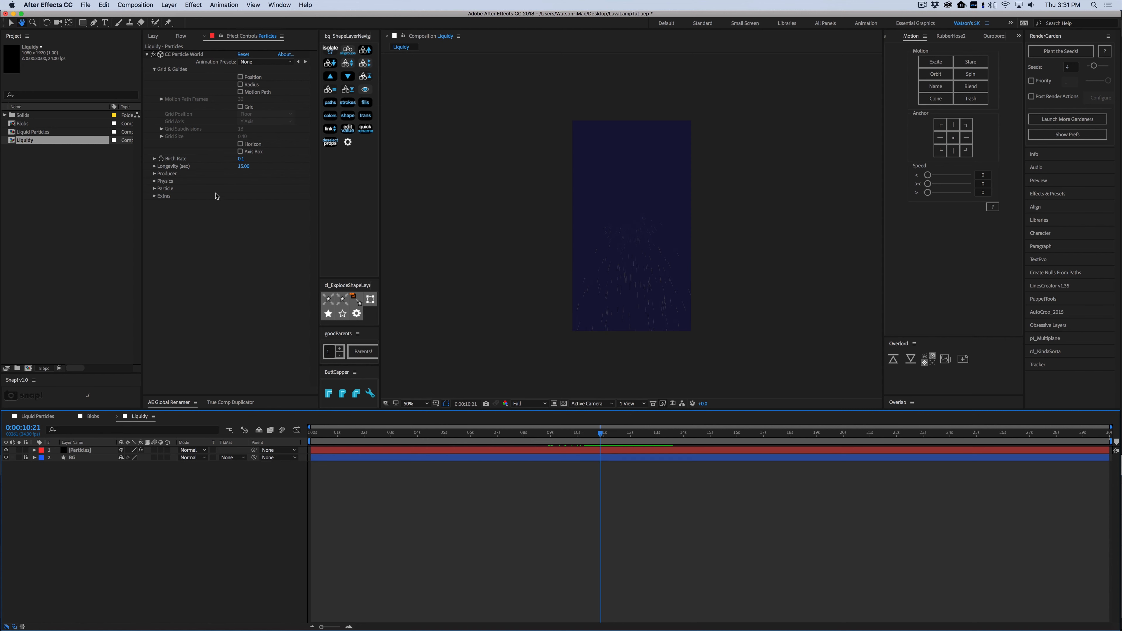
- In the effect's Physics settings, lower Gravity to -0.040 so the particles rise
left_click(155, 174)
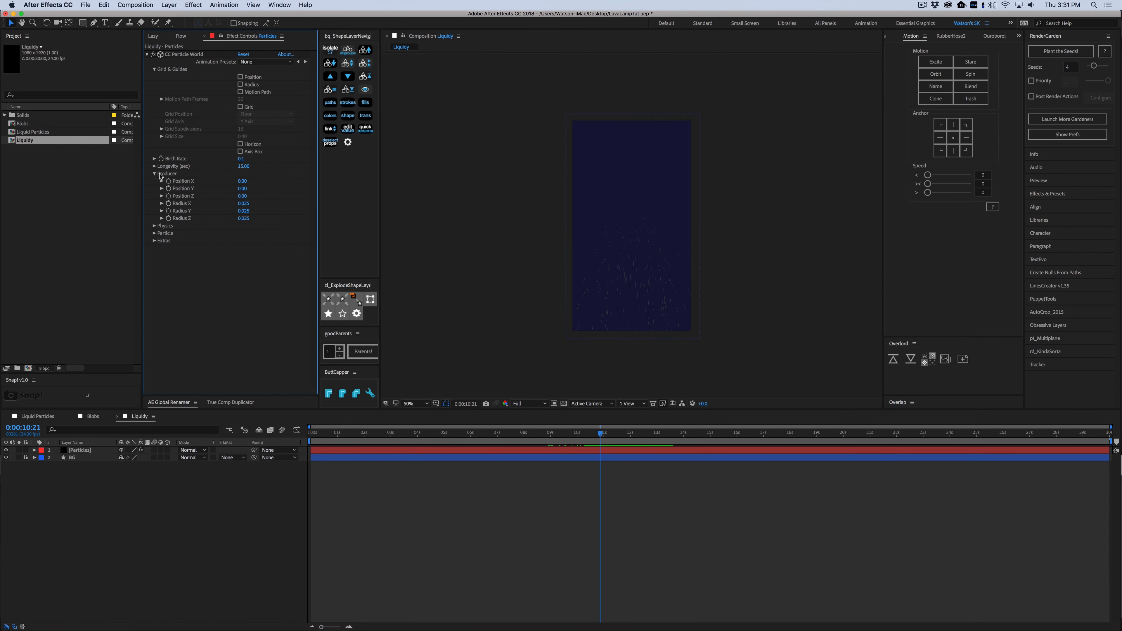
left_click(155, 174)
left_click(154, 181)
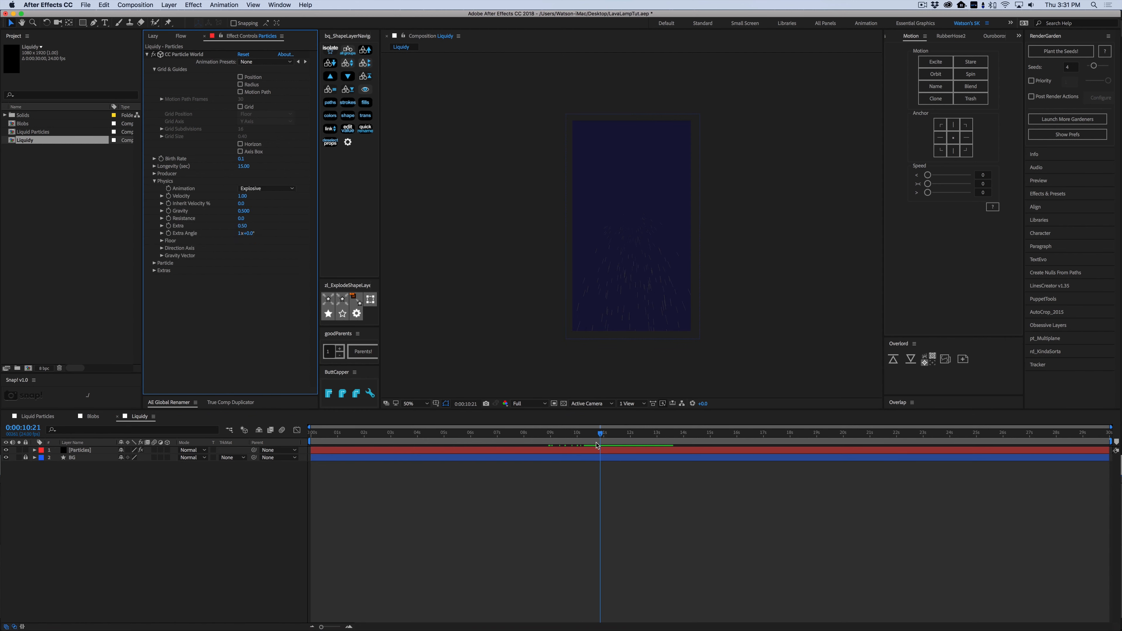
left_click(606, 440)
left_click(614, 440)
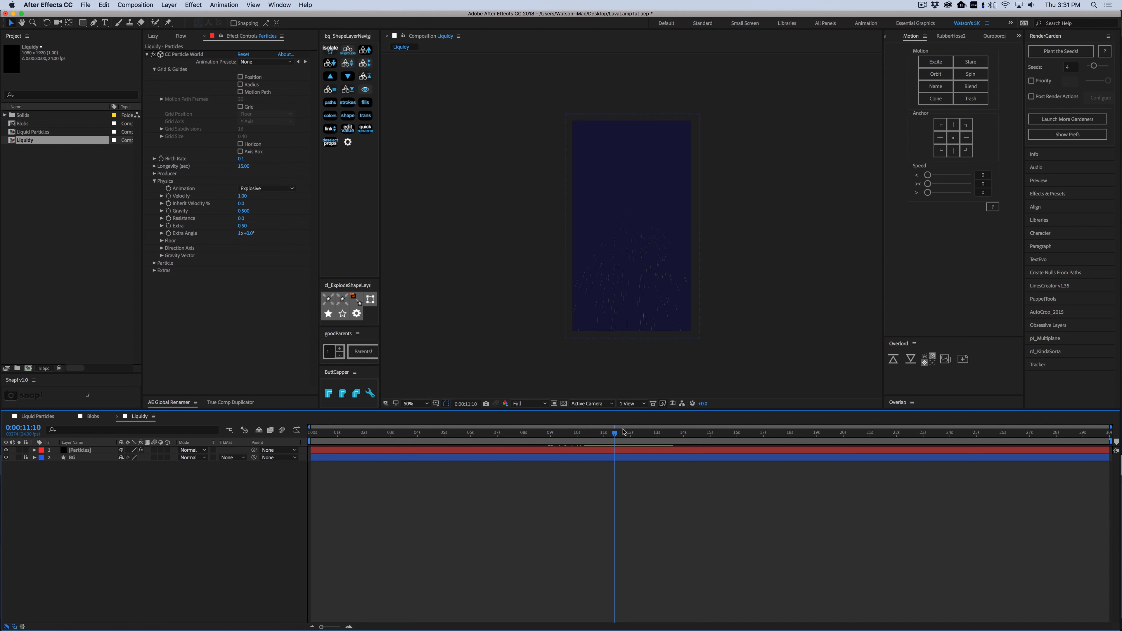
left_click(608, 433)
left_click_drag(244, 210, 236, 211)
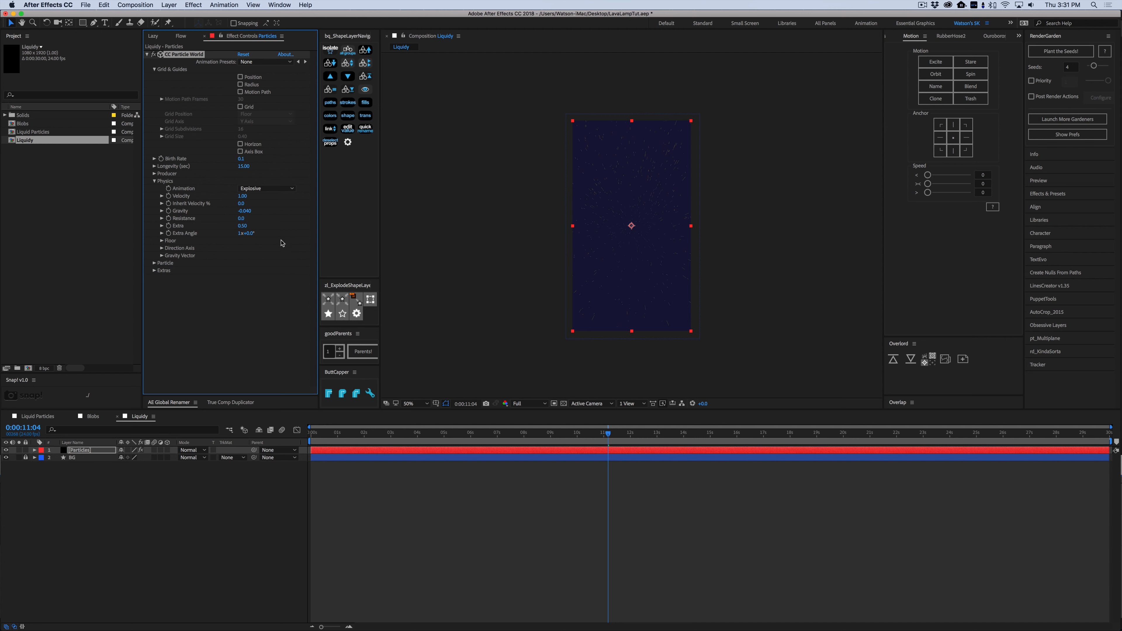
left_click_drag(615, 435, 641, 436)
- Set the particles' Velocity to 0 and check the motion around 12 seconds
left_click(228, 195)
left_click(243, 196)
type("0")
key("Return")
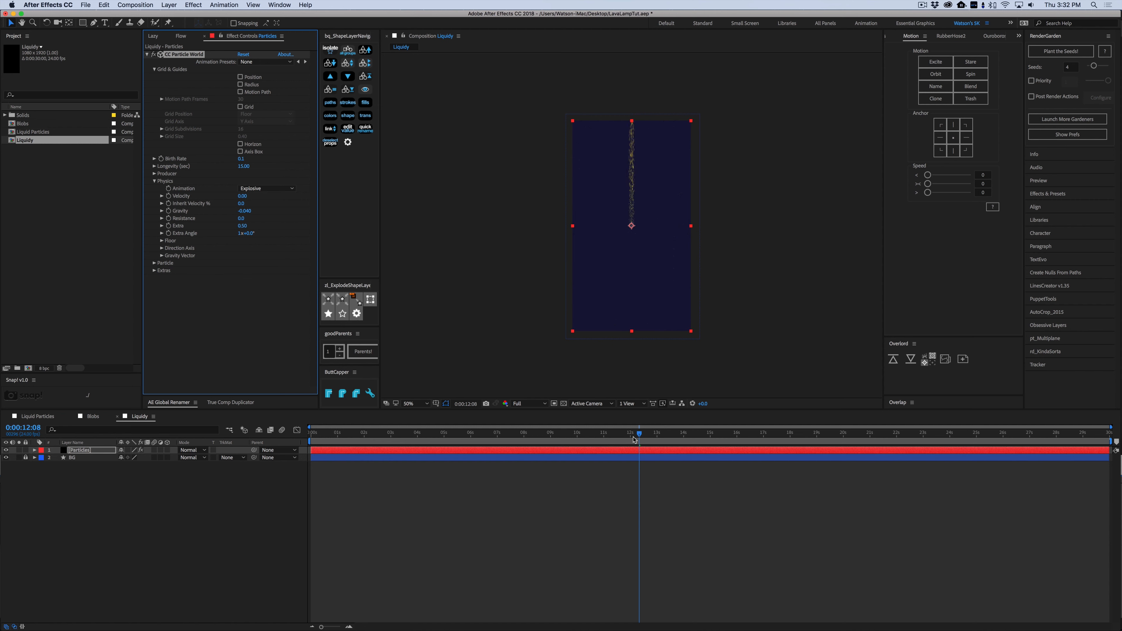
mouse_move(634, 440)
left_mouse_down()
mouse_move(524, 439)
mouse_move(639, 434)
left_mouse_up()
left_click(573, 511)
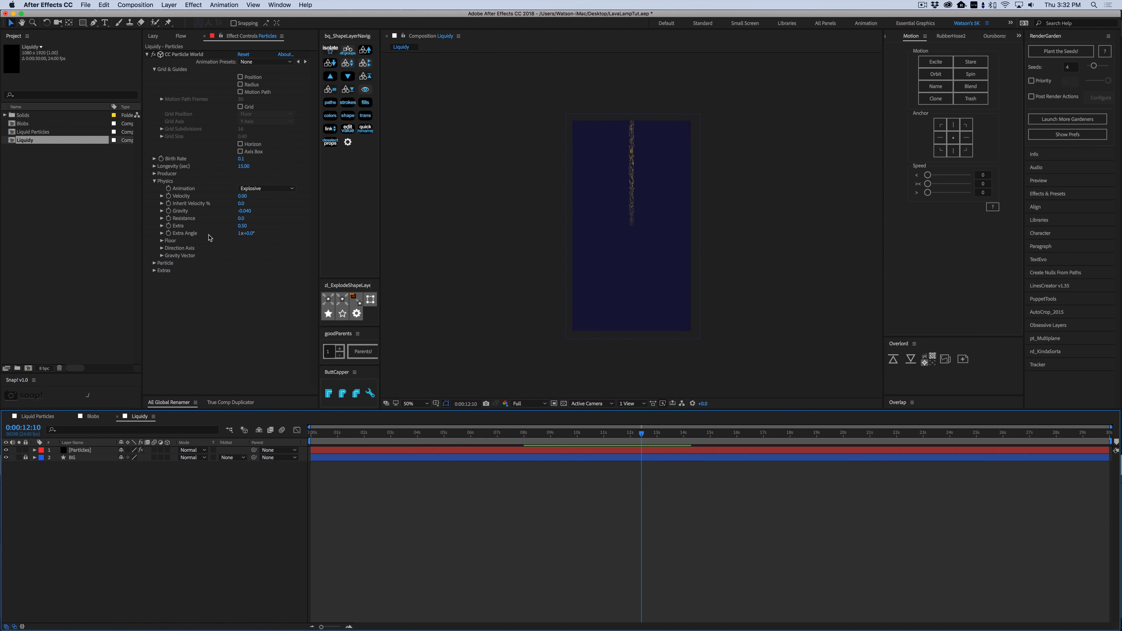
- Lower the particle Producer by setting its Position Y to 1.11, and check the result around 11 seconds
left_click(153, 174)
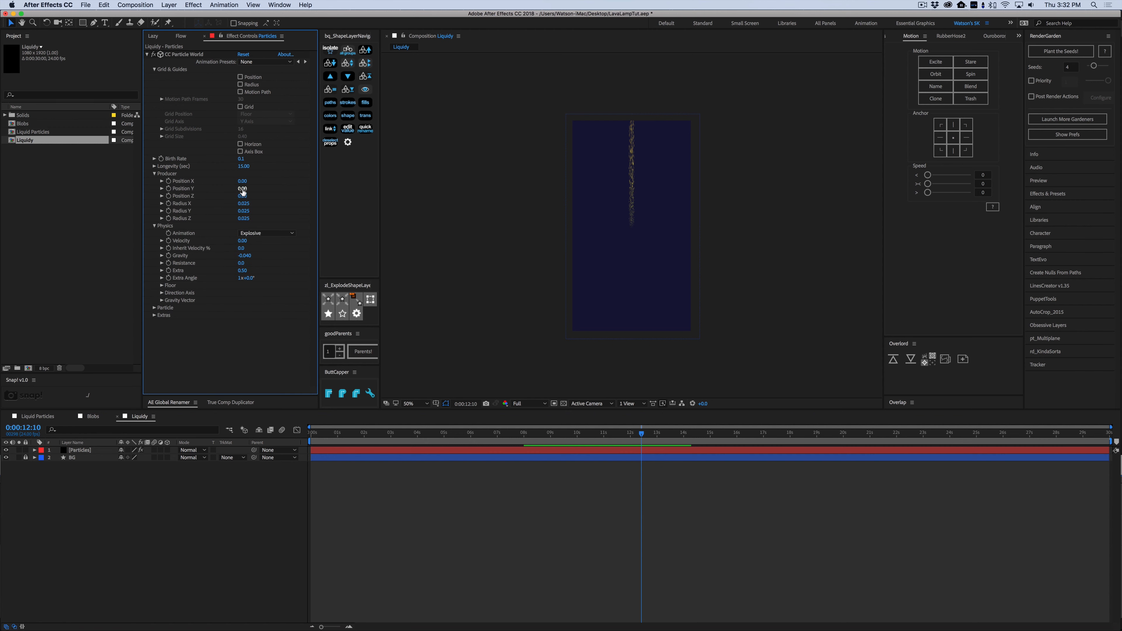
left_click_drag(242, 189, 299, 198)
left_click_drag(641, 437, 604, 435)
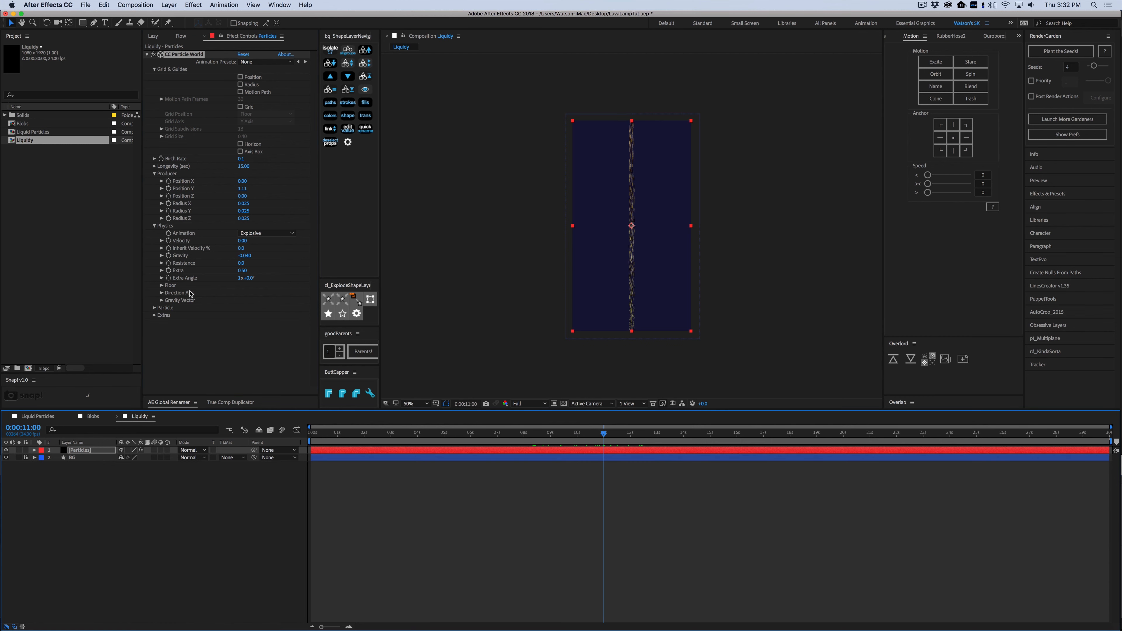
- Change the CC Particle World Particle Type to Bubble
left_click(155, 173)
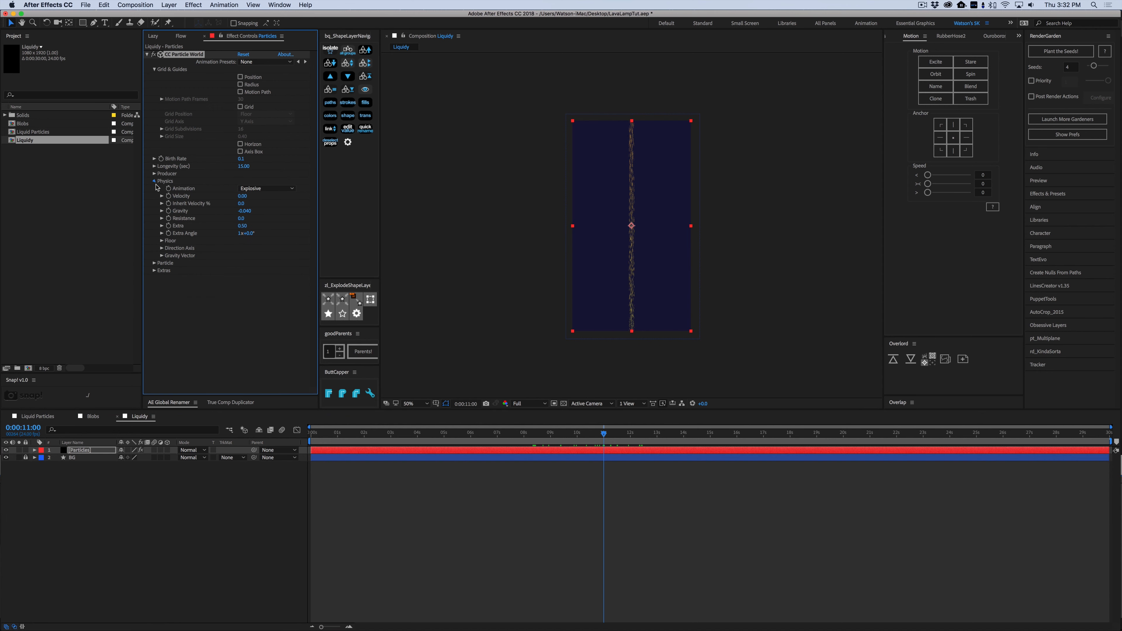
left_click(154, 181)
left_click(154, 188)
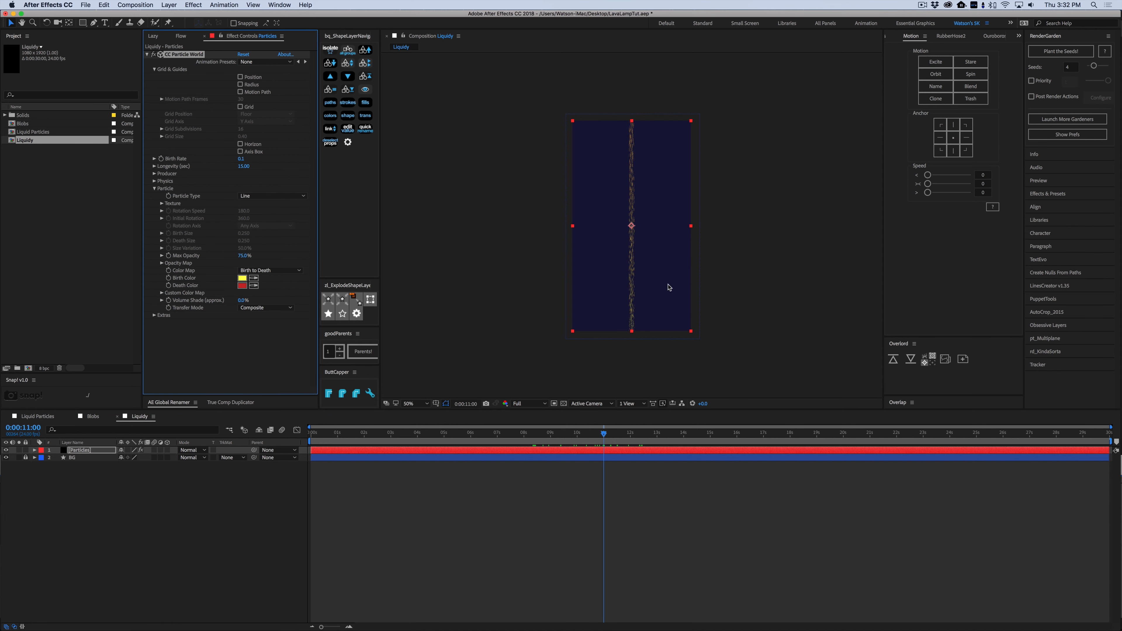
left_click(289, 196)
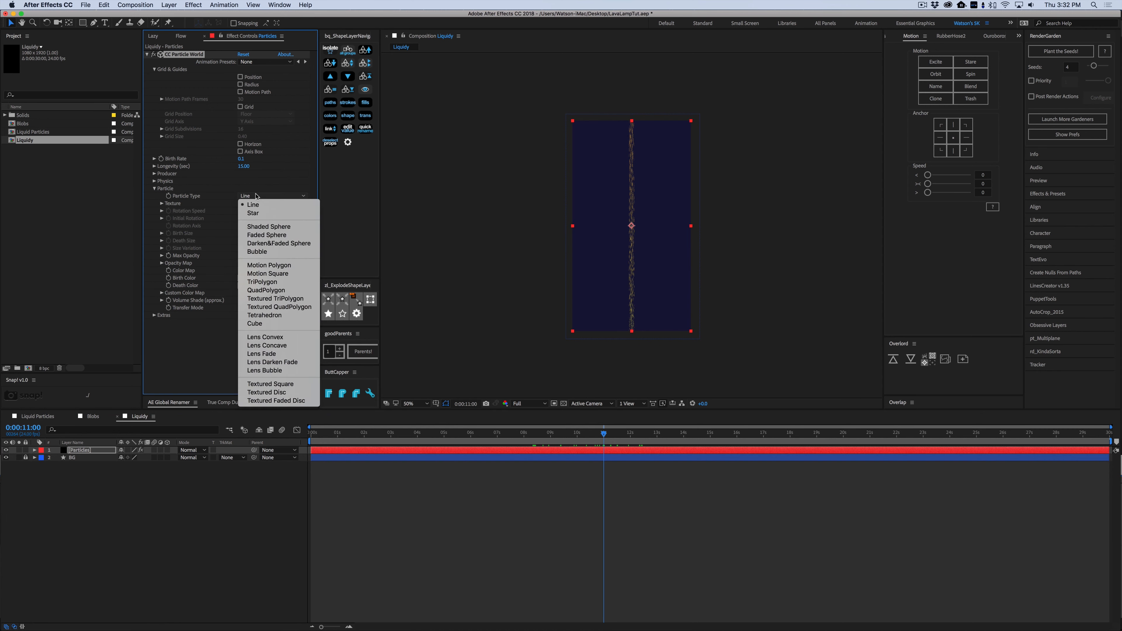
left_click(267, 251)
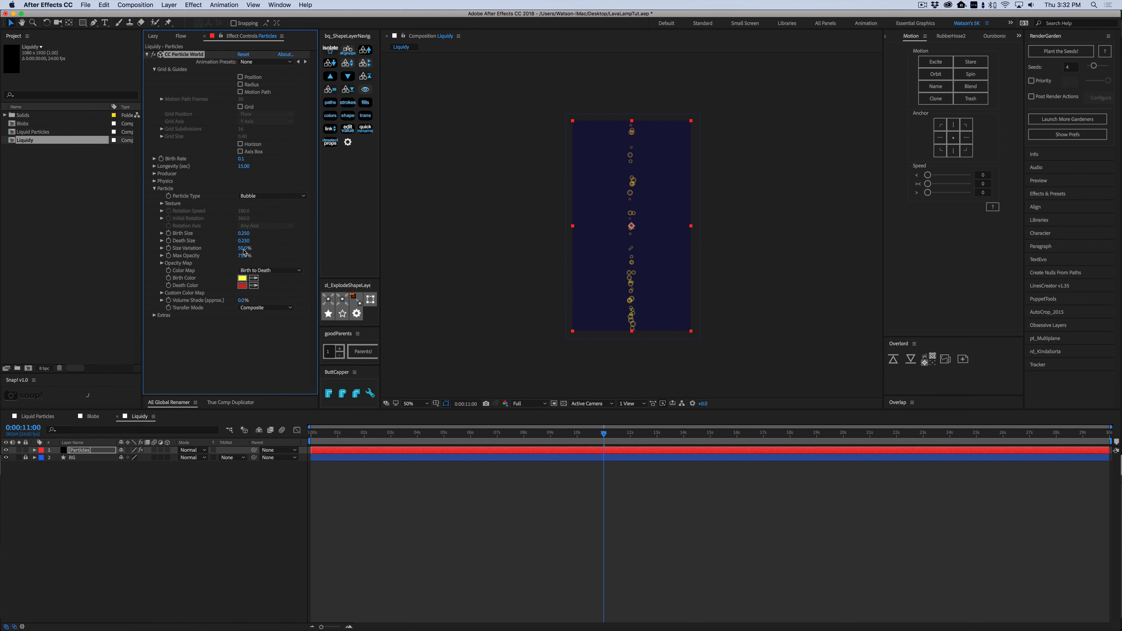
- Enlarge the bubbles to Birth Size 2.5 and Death Size 2.5, with Size Variation 13% and Max Opacity 100%
left_click(244, 233)
type("2.5")
key("Tab")
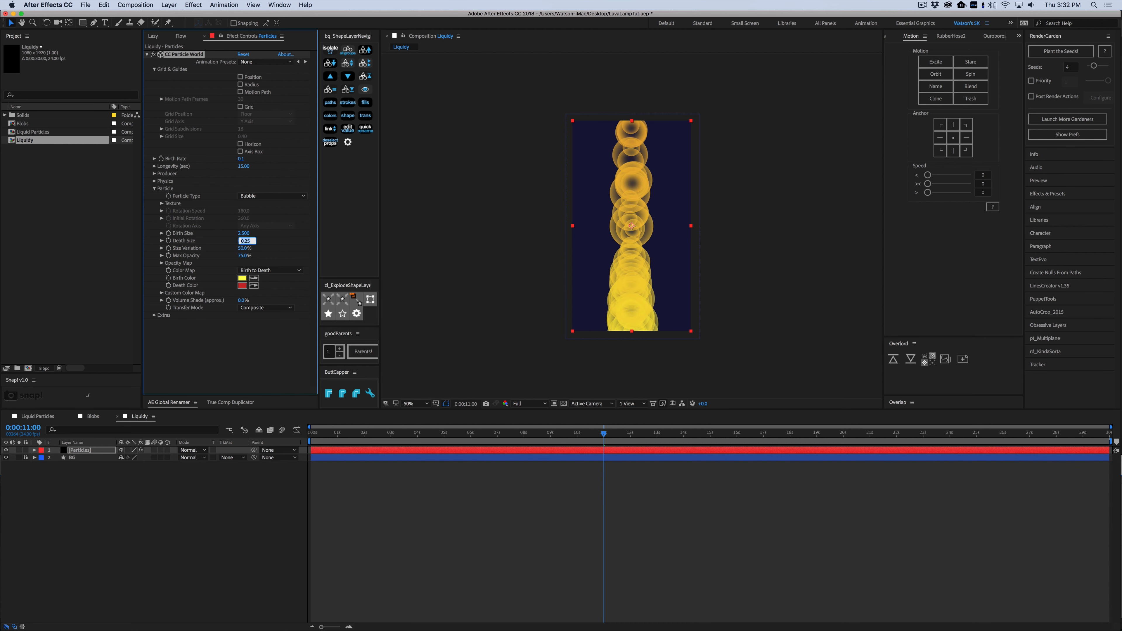
key("Return")
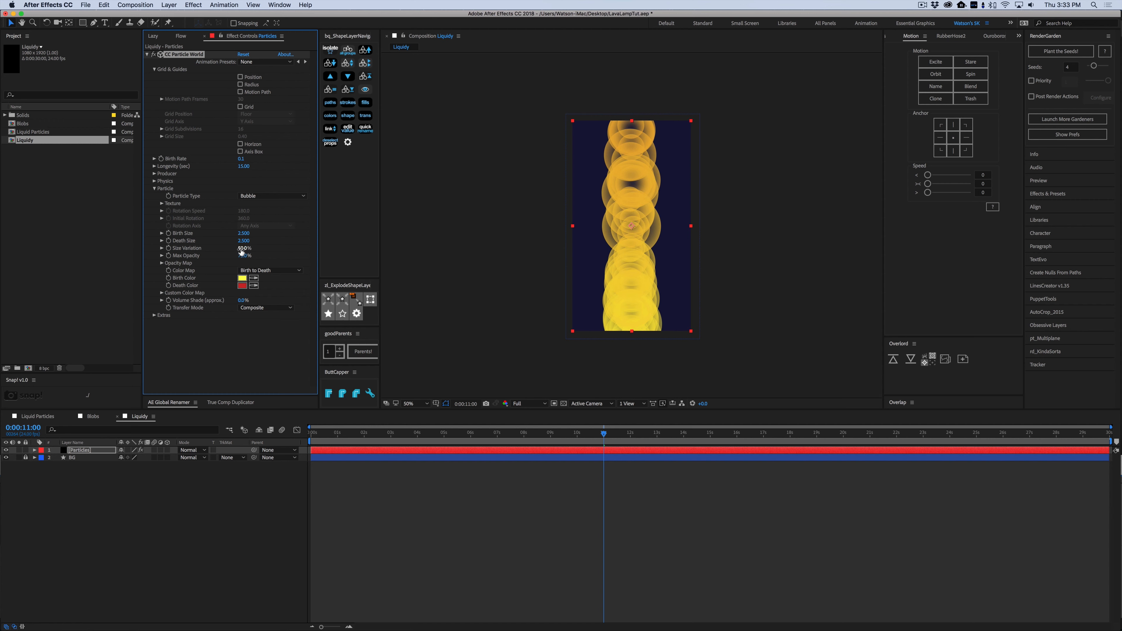
left_click_drag(238, 249, 376, 254)
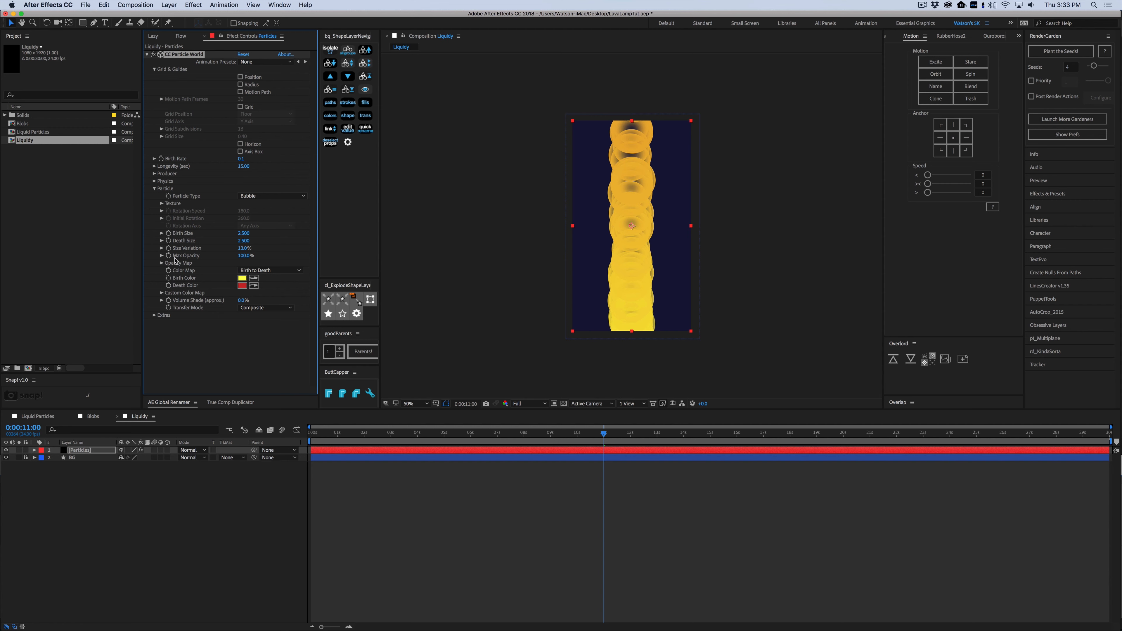
- Redraw the particles' Opacity Map flat at full height so the bubbles stay fully opaque for their whole life
left_click(161, 263)
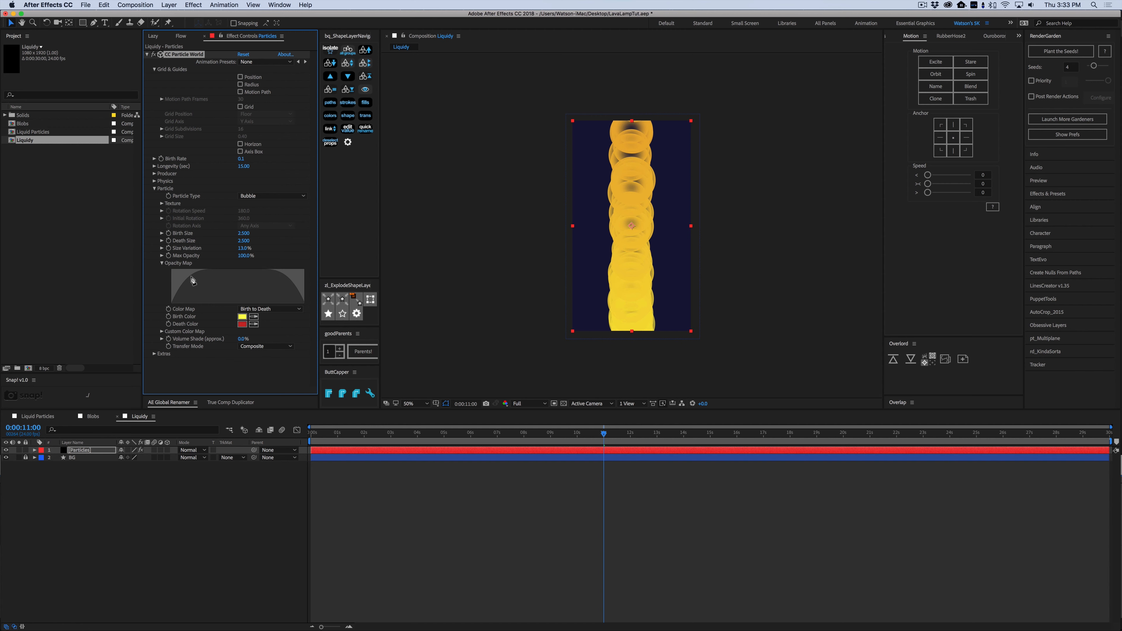
mouse_move(209, 273)
left_mouse_down()
mouse_move(161, 268)
mouse_move(331, 273)
left_mouse_up()
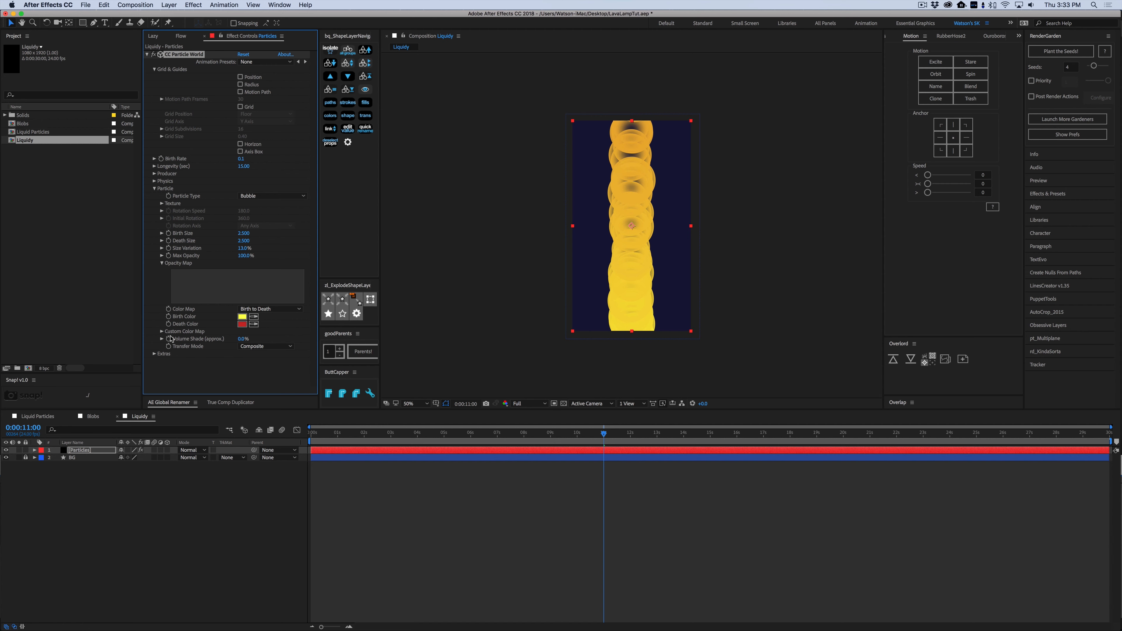
left_click(160, 264)
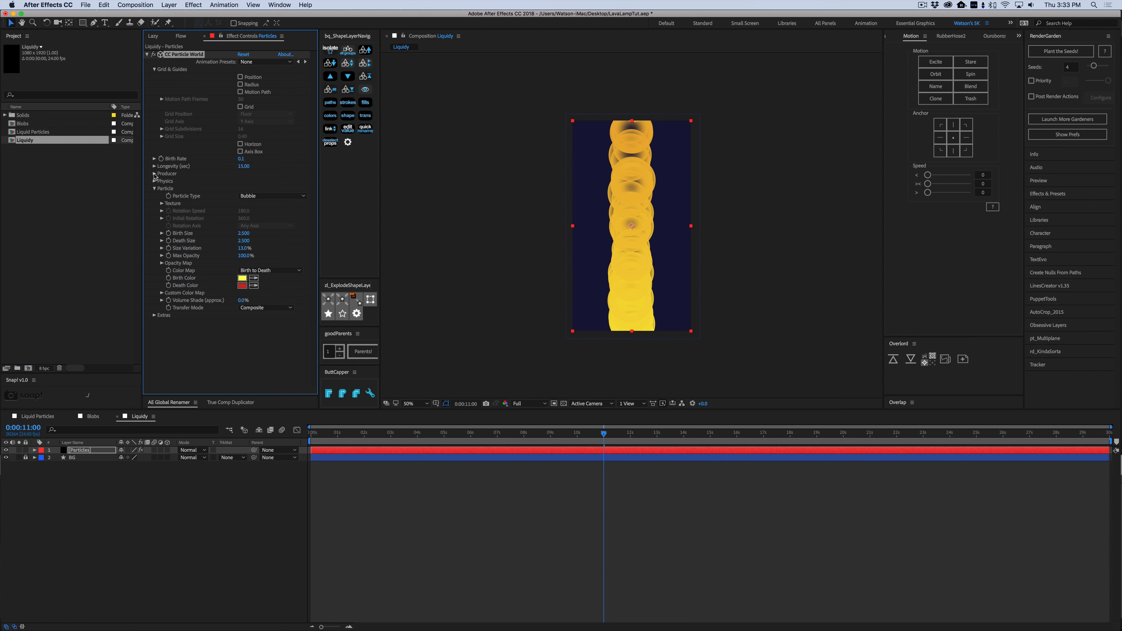
- Spread out the Producer with Radius X 8.475, Radius Y 0.115 and Radius Z 0.525, and preview the rising bubbles
left_click(154, 173)
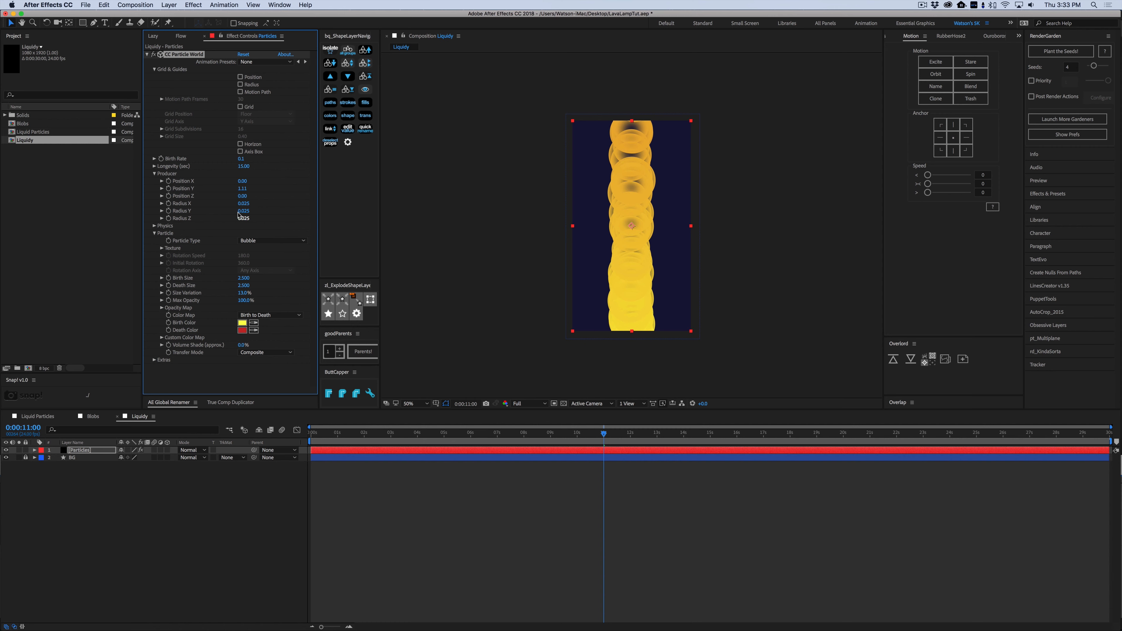
left_click_drag(243, 204, 603, 196)
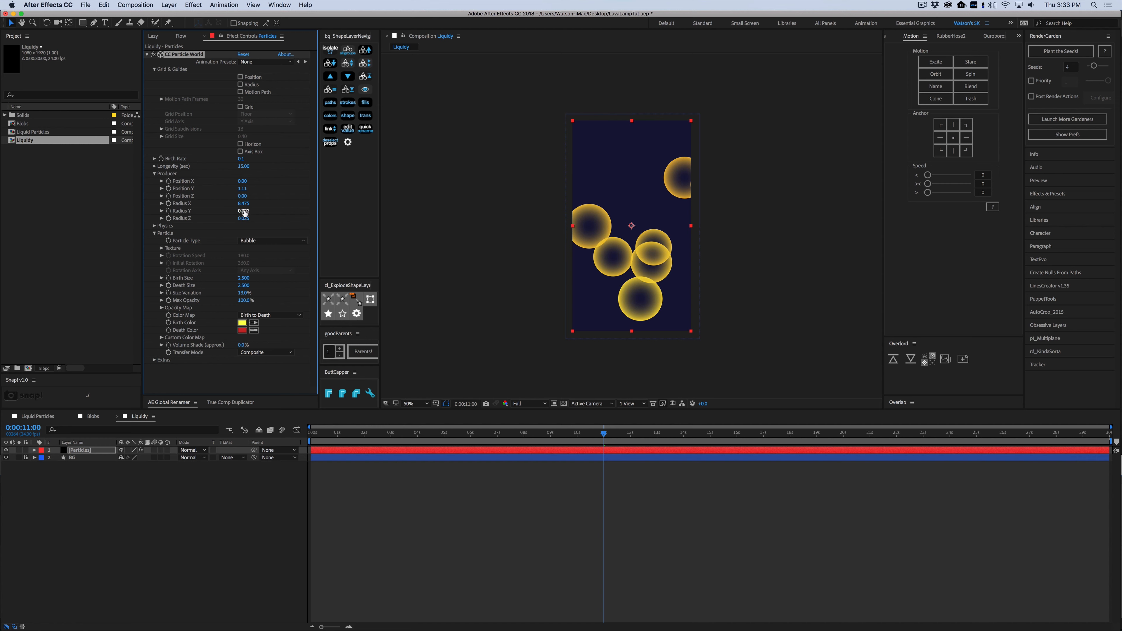
left_click_drag(243, 211, 246, 210)
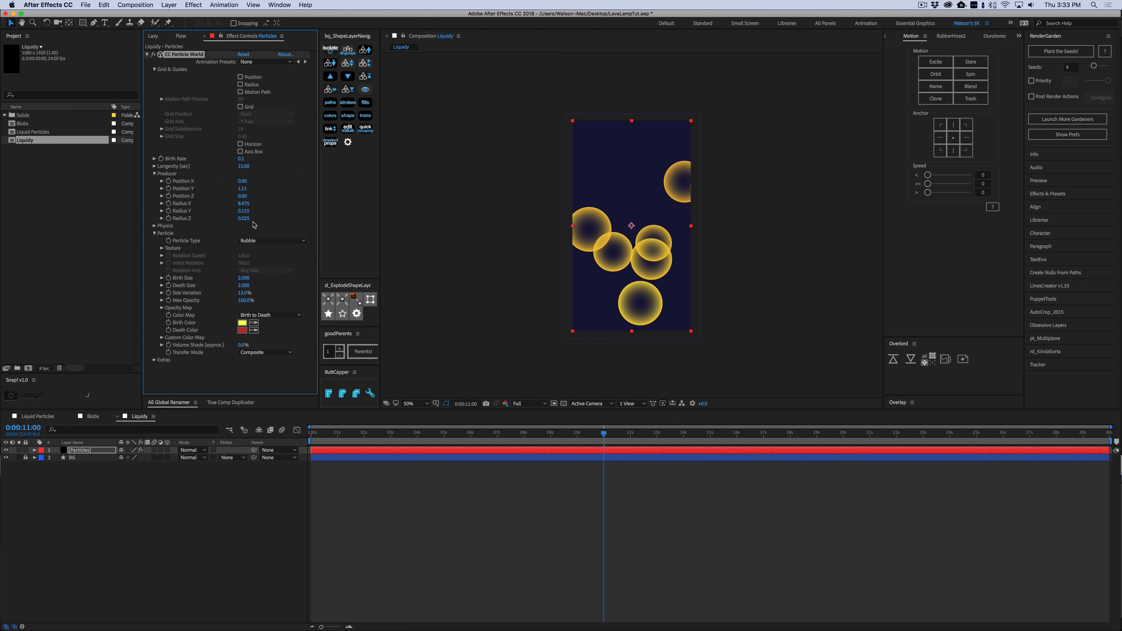
left_click_drag(244, 219, 271, 219)
left_click(432, 434)
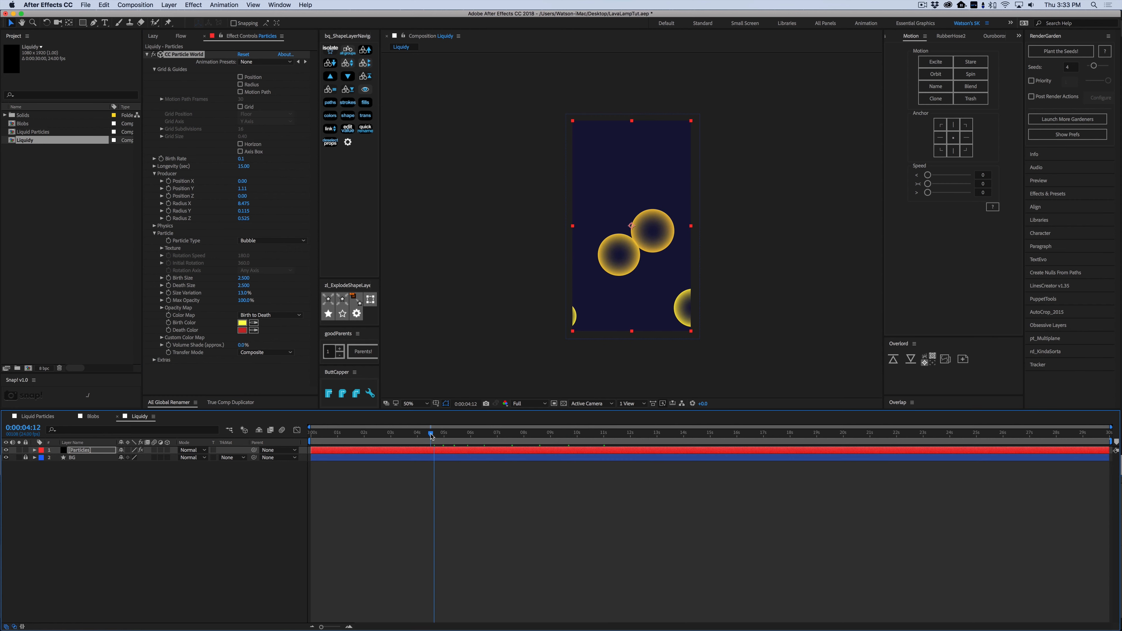
key("space")
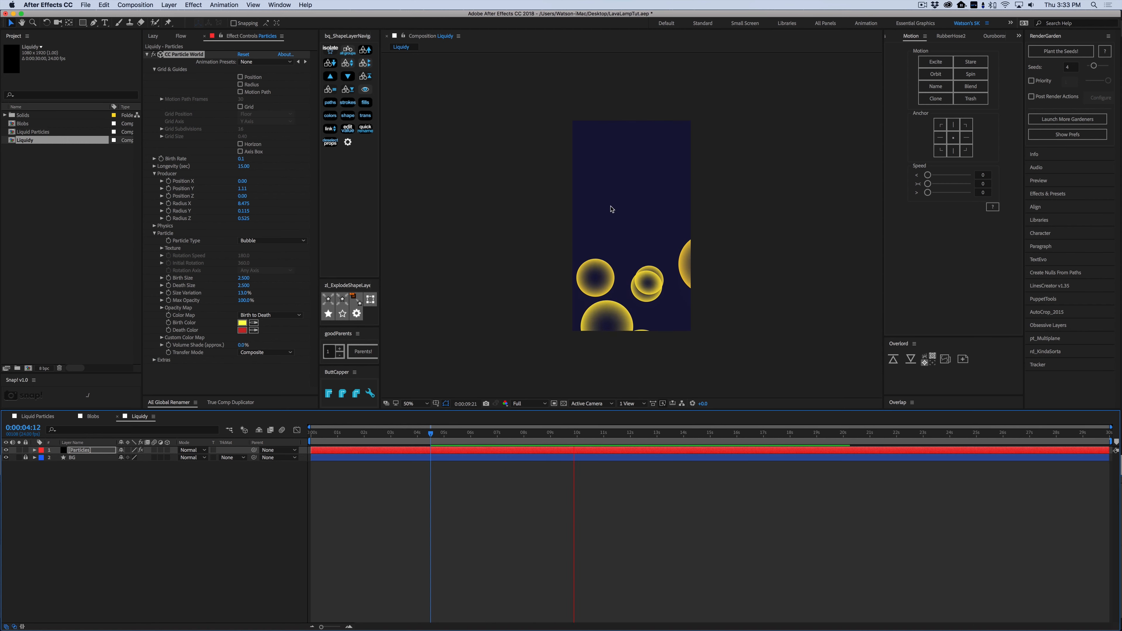
key("space")
left_click_drag(584, 437, 499, 442)
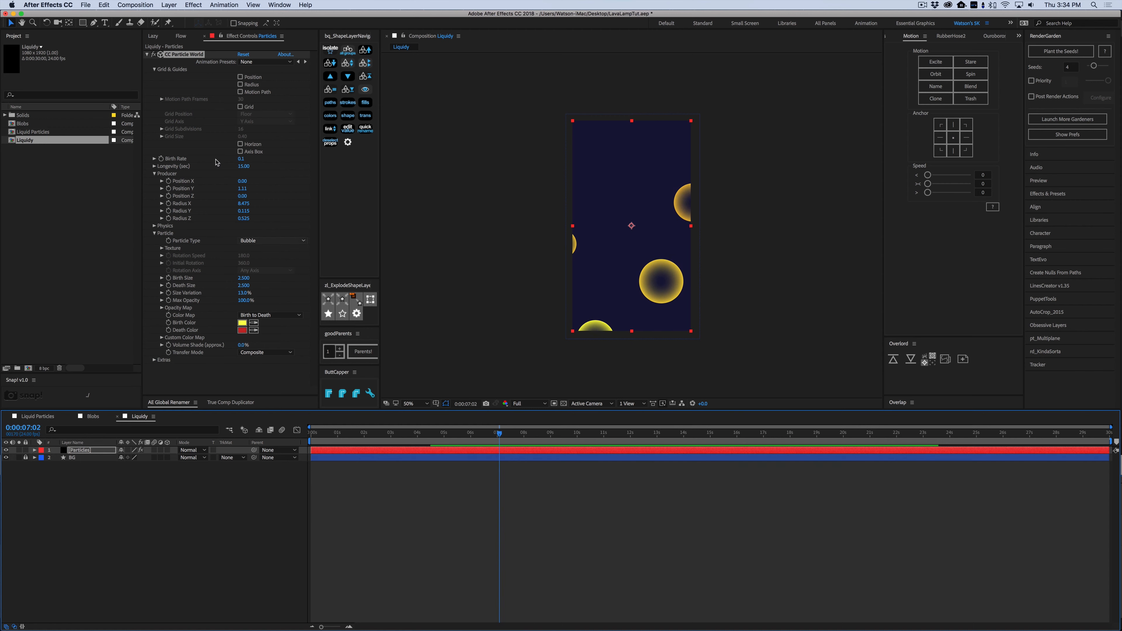
- Set the Producer's Position Y to 1.49 and check the bubbles along the timeline up to 15 seconds
left_click_drag(242, 188, 263, 196)
left_click_drag(498, 442, 595, 450)
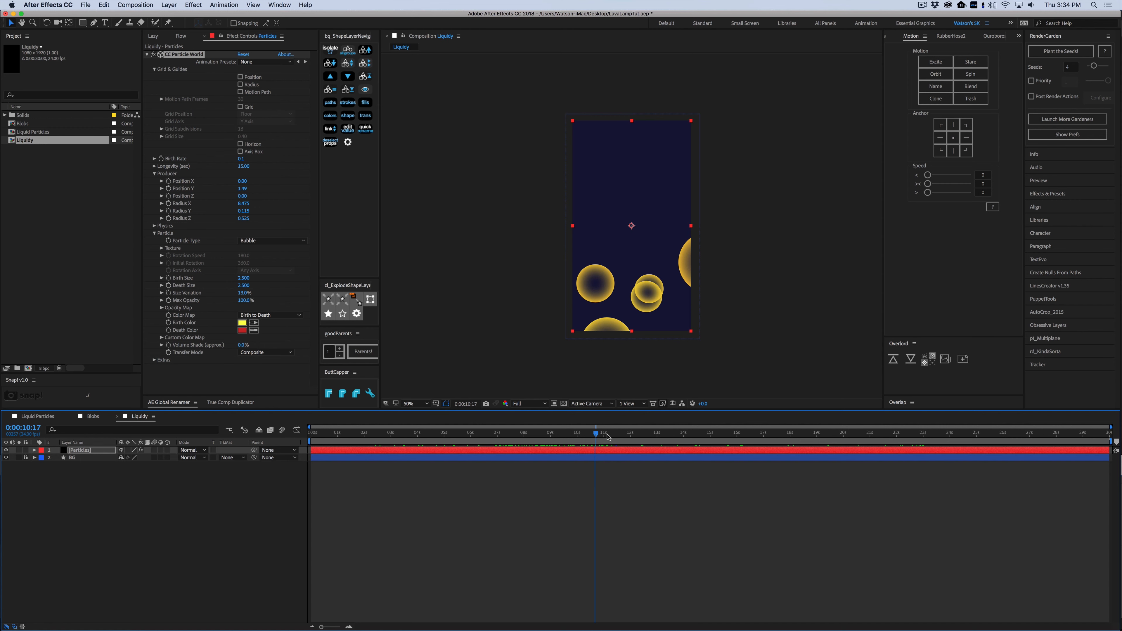
left_click_drag(608, 438, 712, 442)
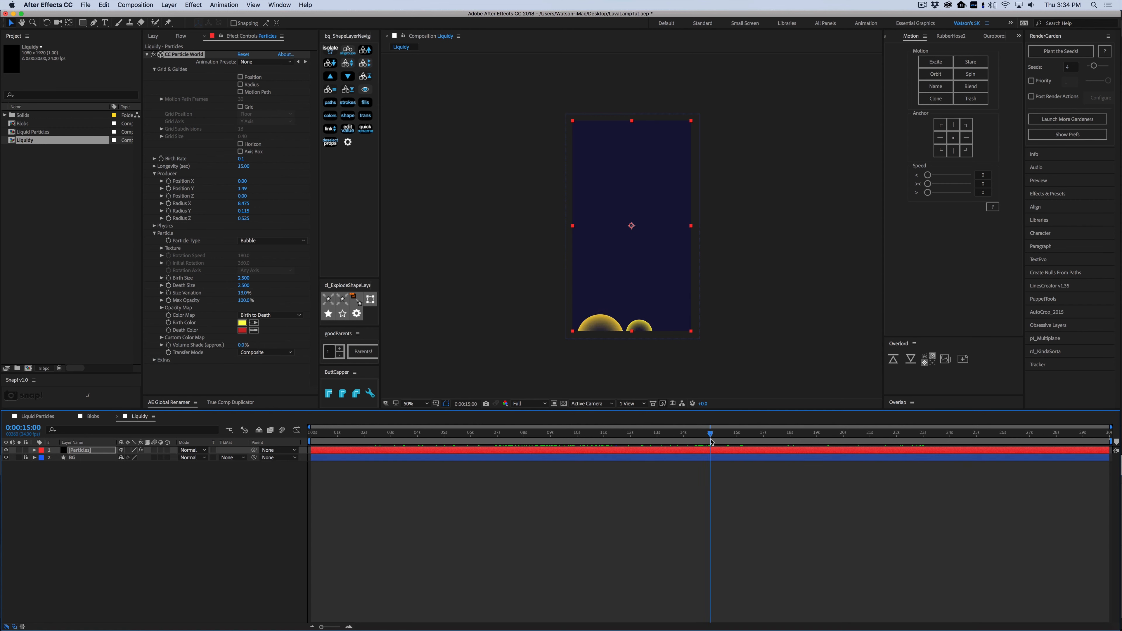
- Mark the Particles layer at 15 seconds and slide it earlier until the marker sits at the composition's start
left_click(734, 485)
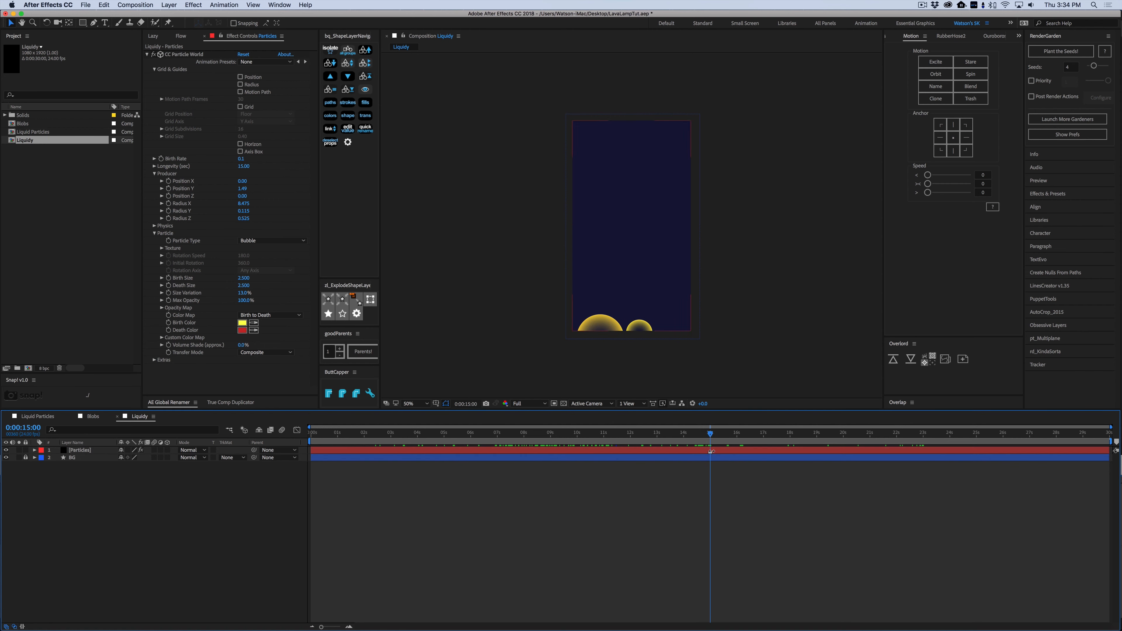
left_click(731, 452)
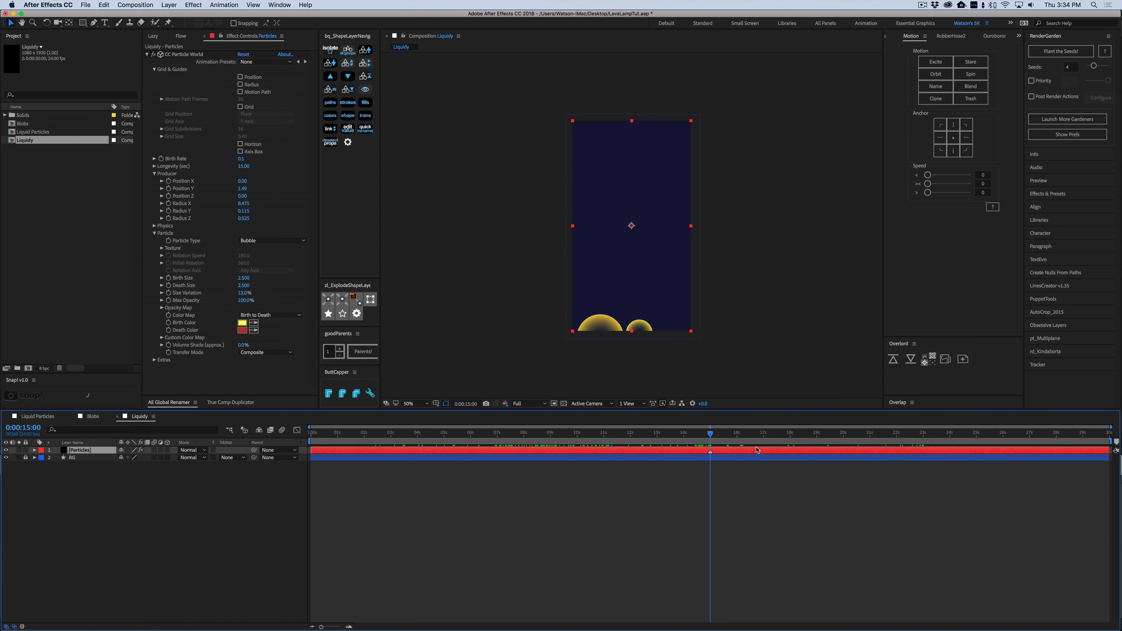
left_click_drag(757, 450, 363, 450)
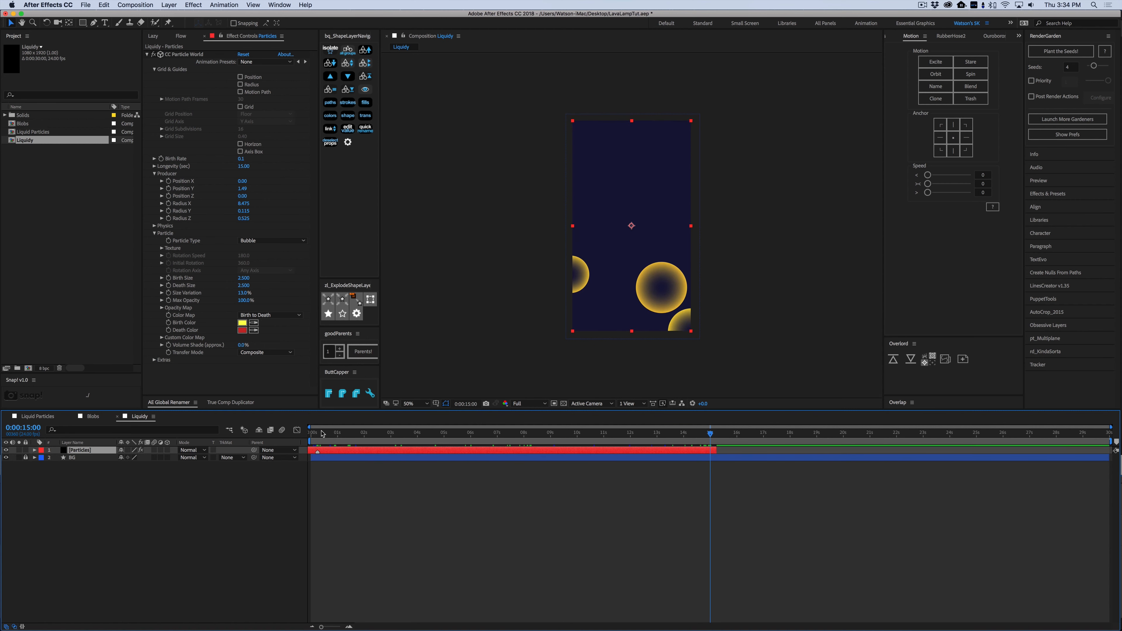
key("Home")
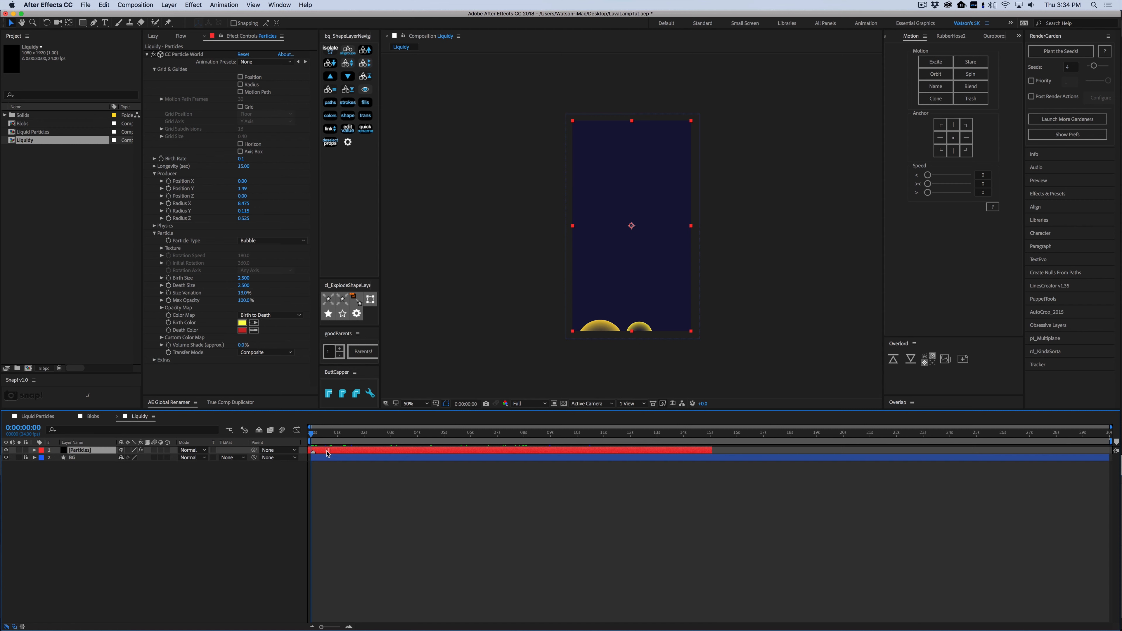
left_click_drag(327, 453, 325, 453)
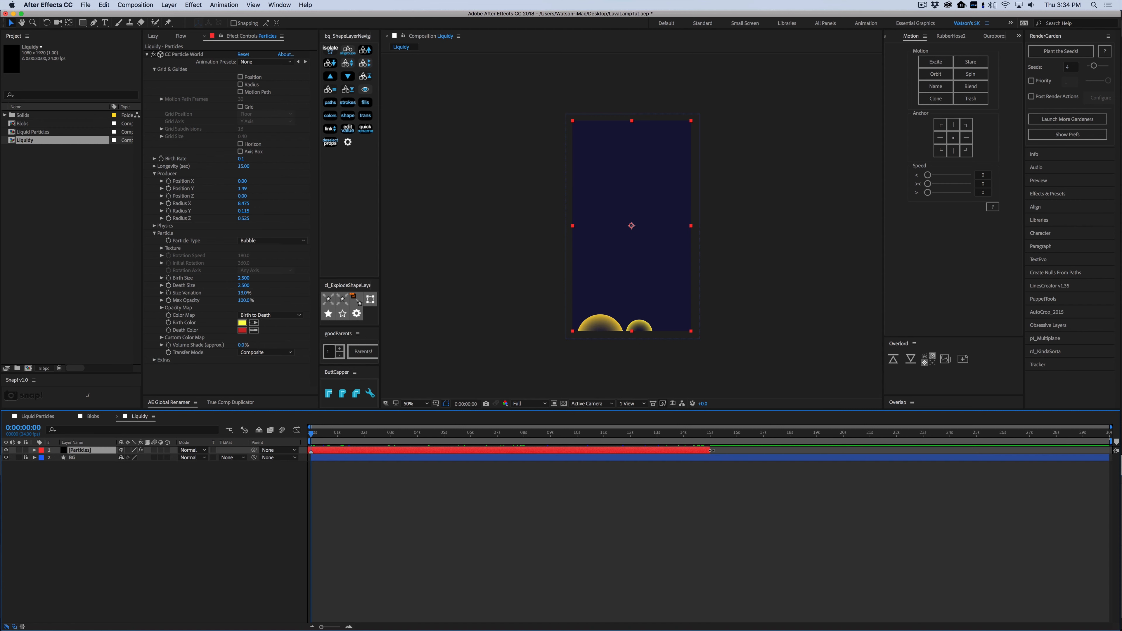
- Extend the end of the Particles layer to the end of the composition and scrub through the animation
left_click_drag(711, 451, 972, 449)
left_click(651, 524)
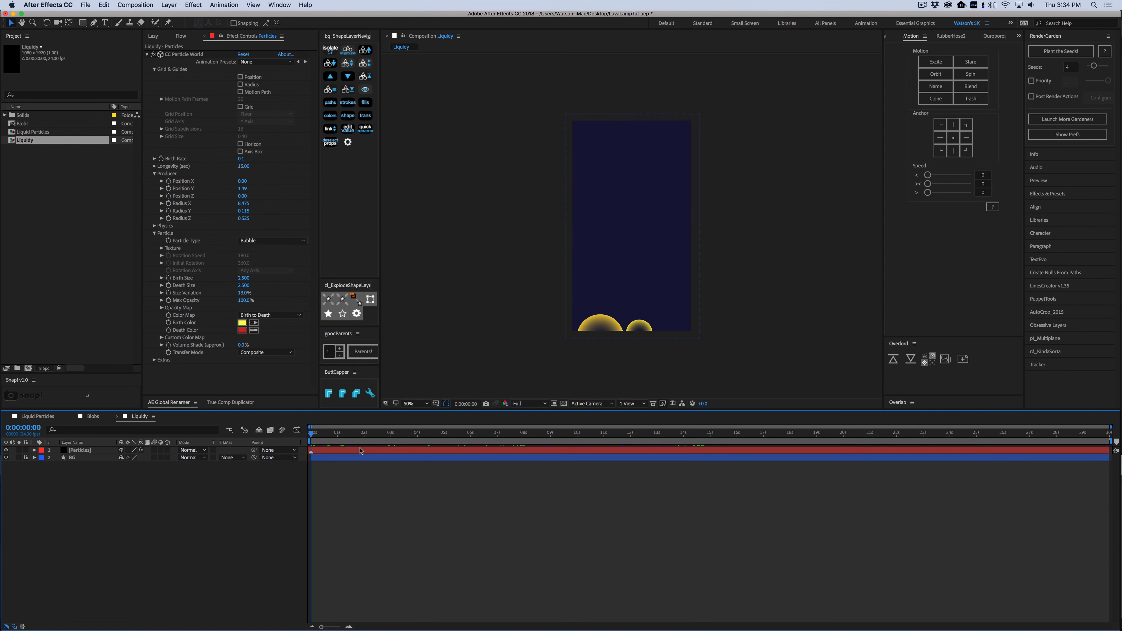
left_click_drag(310, 435, 660, 458)
- Keyframe the Particles layer's Birth Rate at 0.1 on the first frame and make it a hold keyframe
key("Home")
left_click(338, 451)
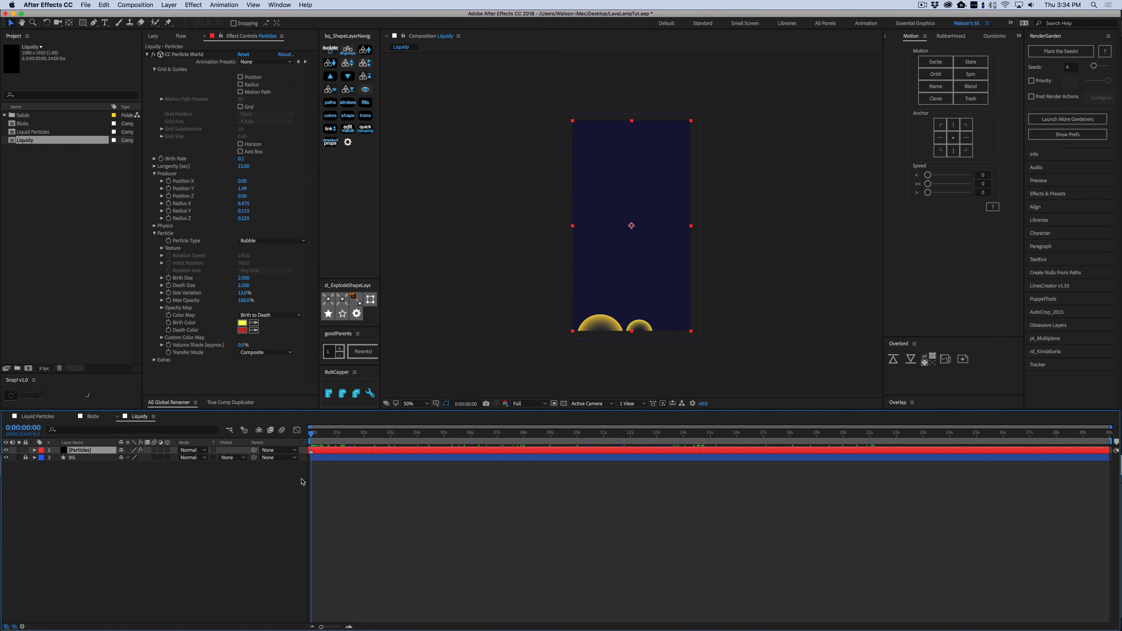
left_click(161, 159)
key("u")
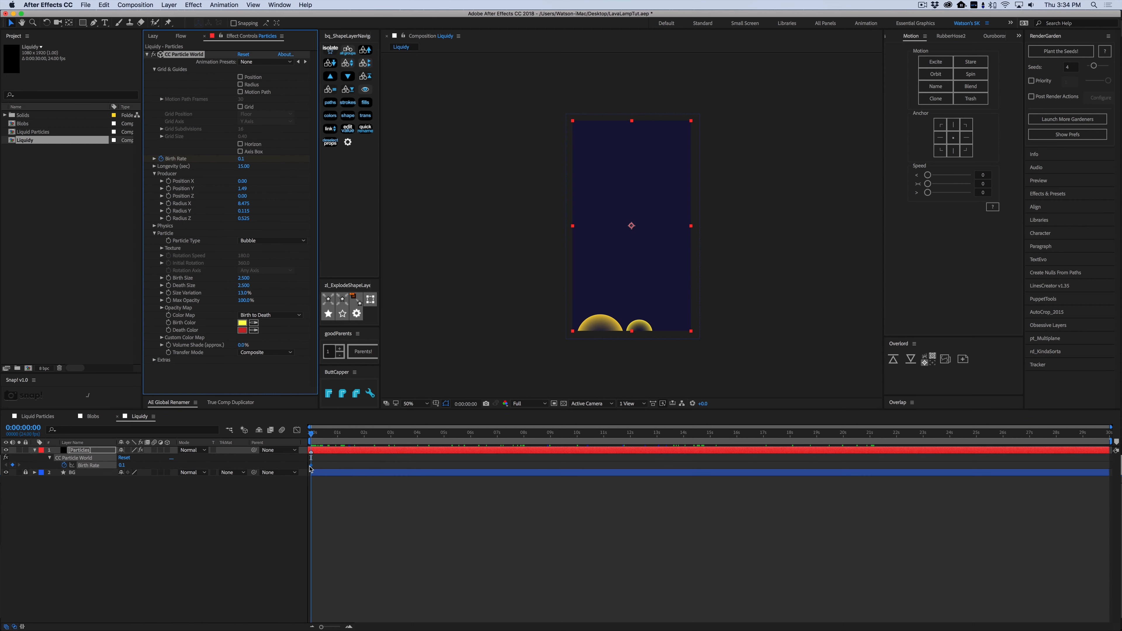
right_click(311, 466)
left_click(349, 532)
left_click(365, 479)
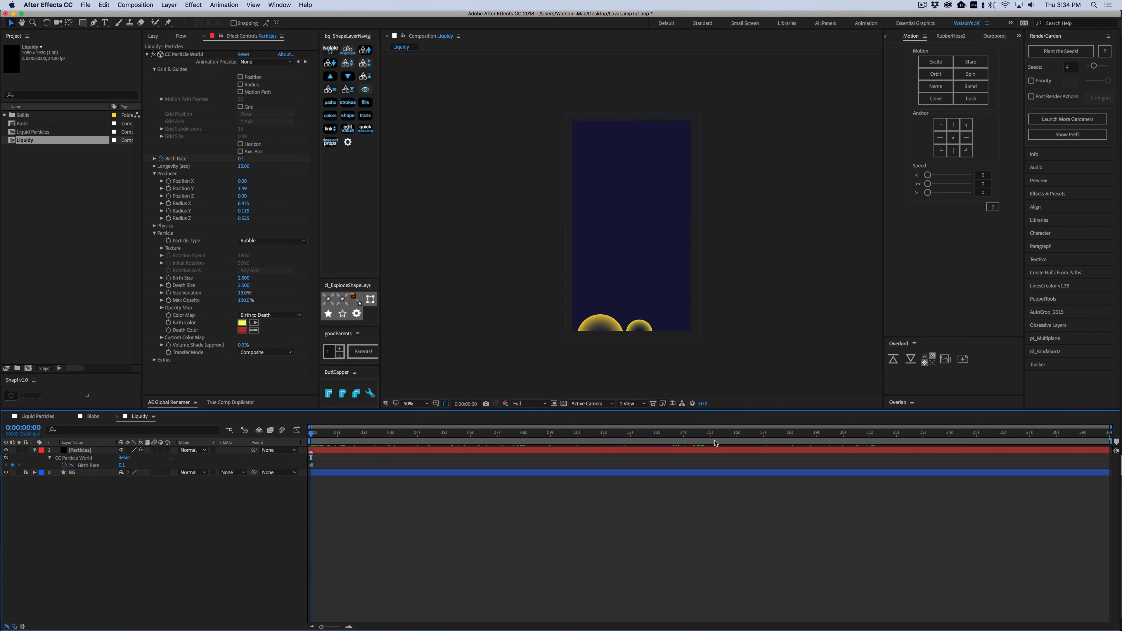
- Keyframe Birth Rate at 0 at 15 seconds, and preview the animation from the start
left_click_drag(345, 436, 710, 448)
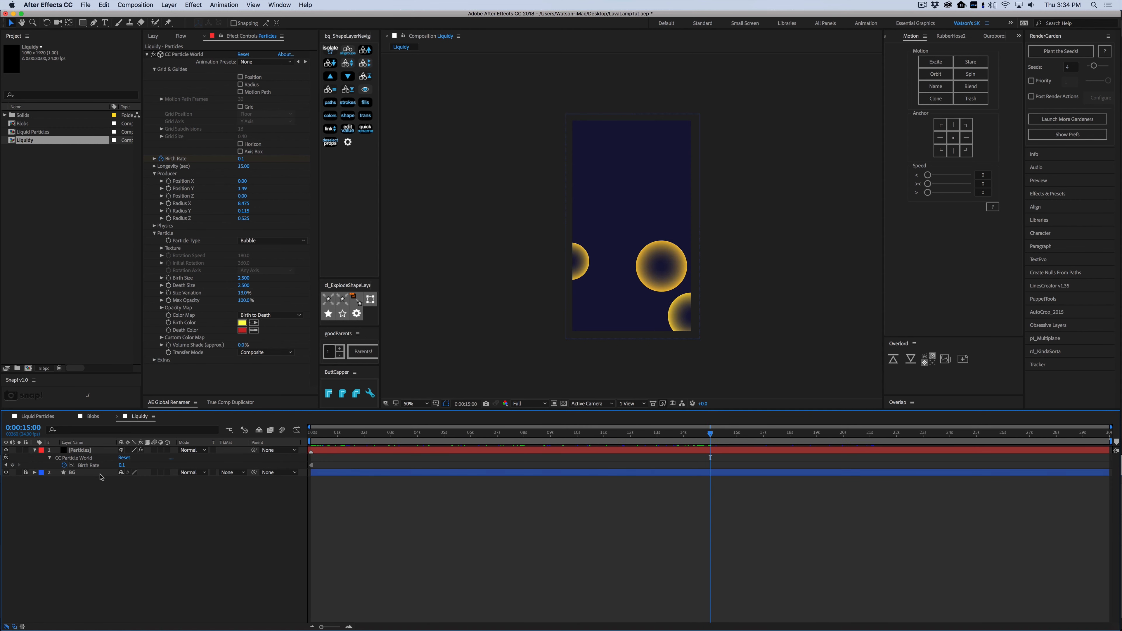
left_click_drag(121, 466, 117, 466)
left_click(734, 543)
key("Home")
key("space")
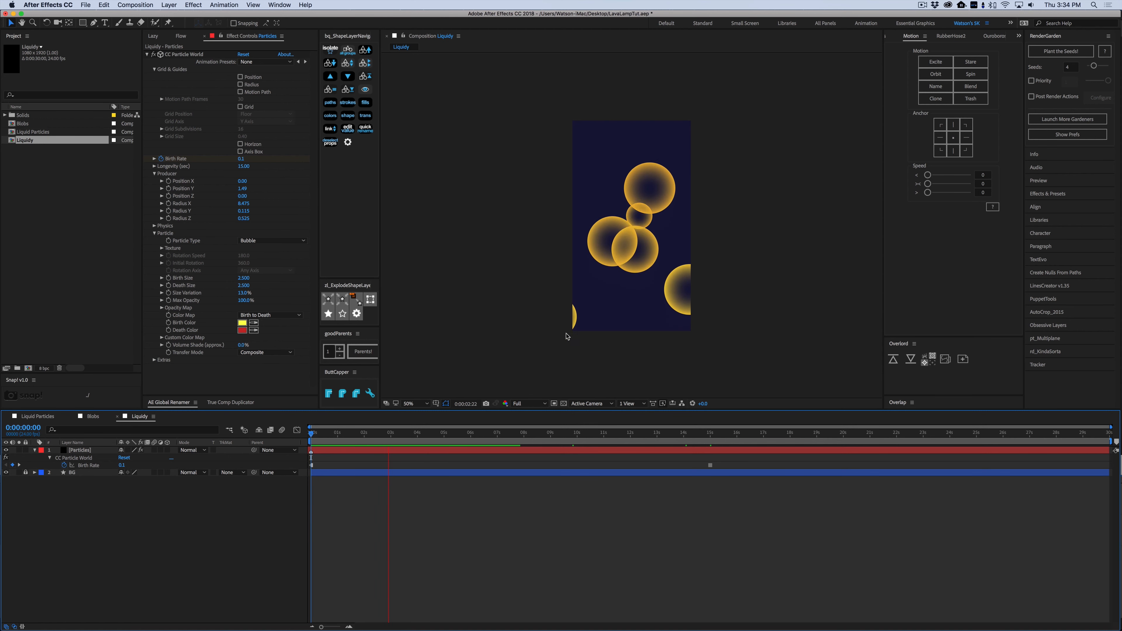
key("space")
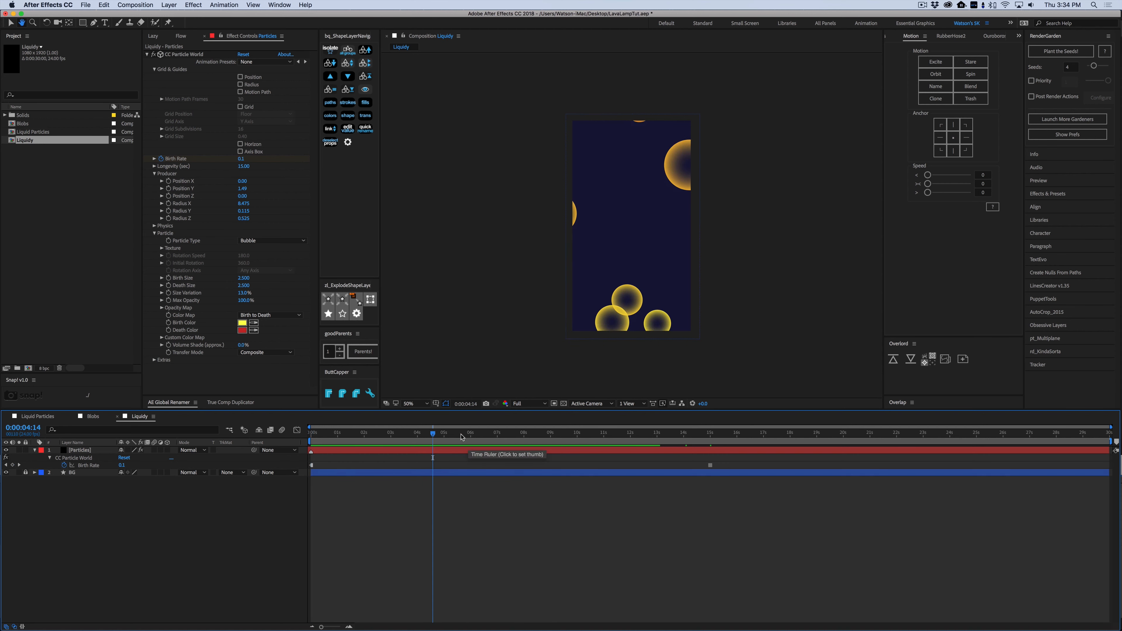
left_click_drag(464, 437, 1022, 455)
- Adjust the Producer's spread to Radius Y 0.405 and Radius X 7.255, checking the bubbles at 15 seconds and at the start
key("j")
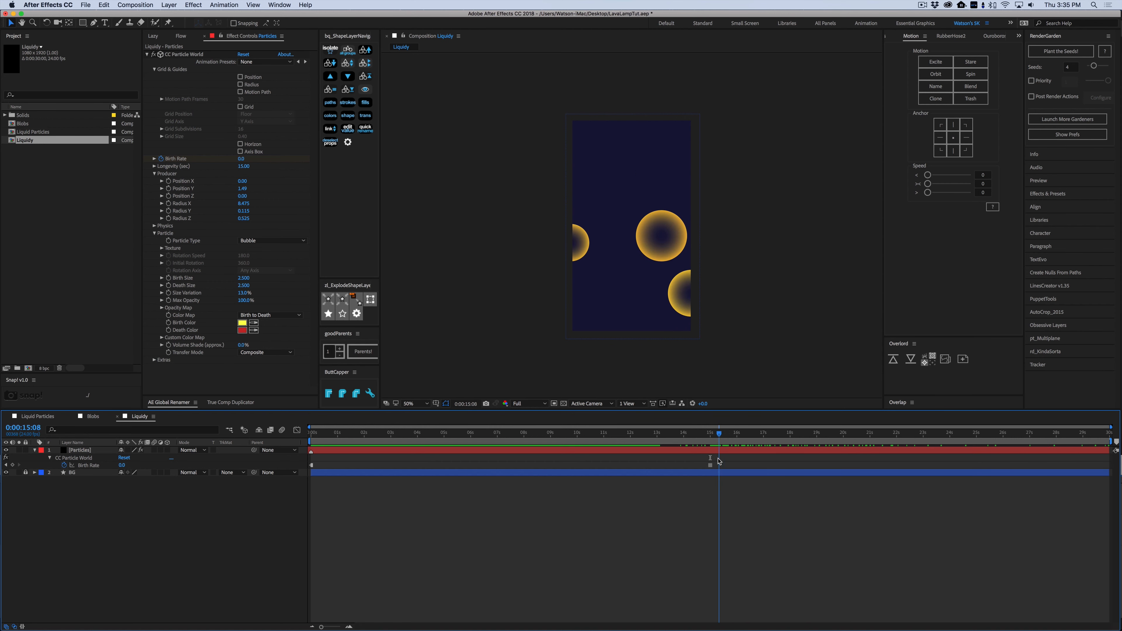
left_click_drag(244, 210, 194, 207)
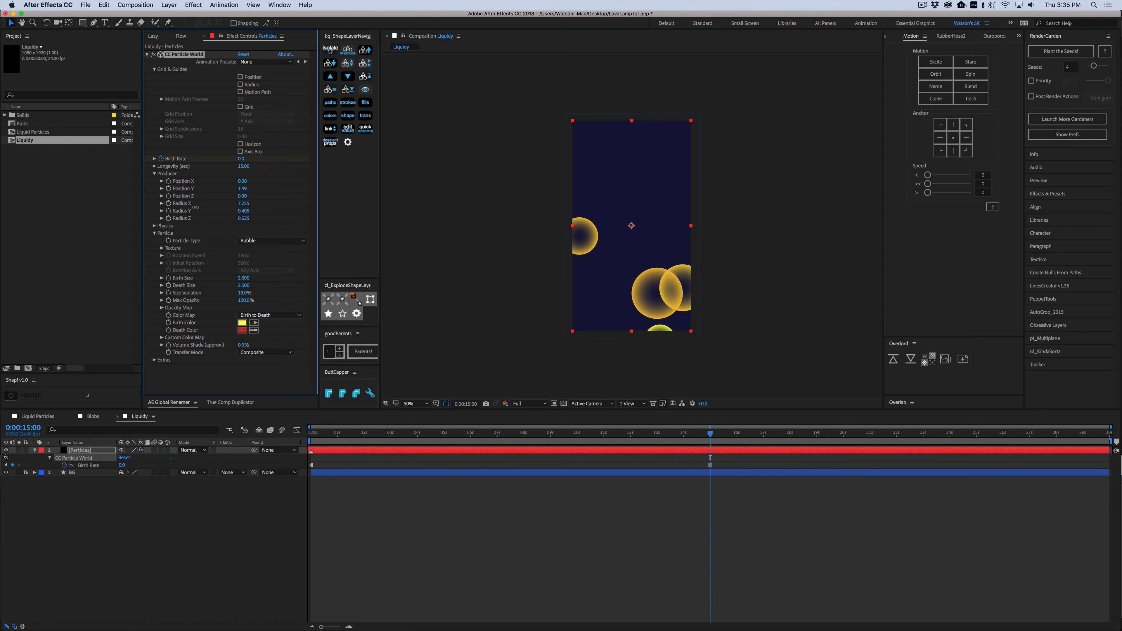
left_click_drag(387, 431, 309, 431)
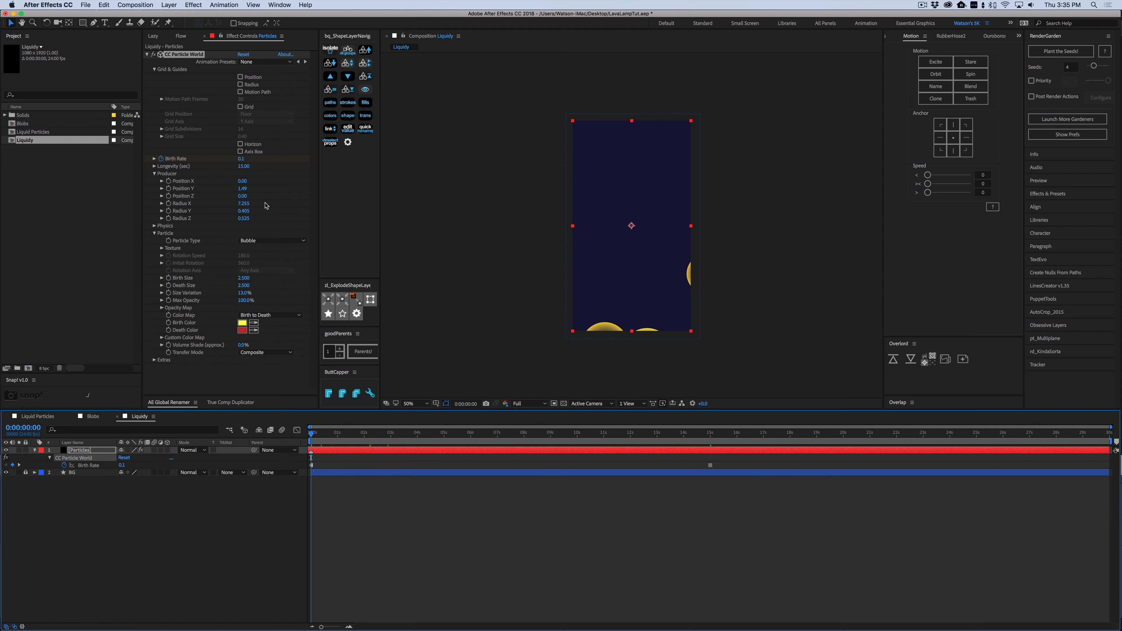
- Preview the Particles animation up to and past 15 seconds, and widen the Producer's Radius X to 13.855
left_click(242, 160)
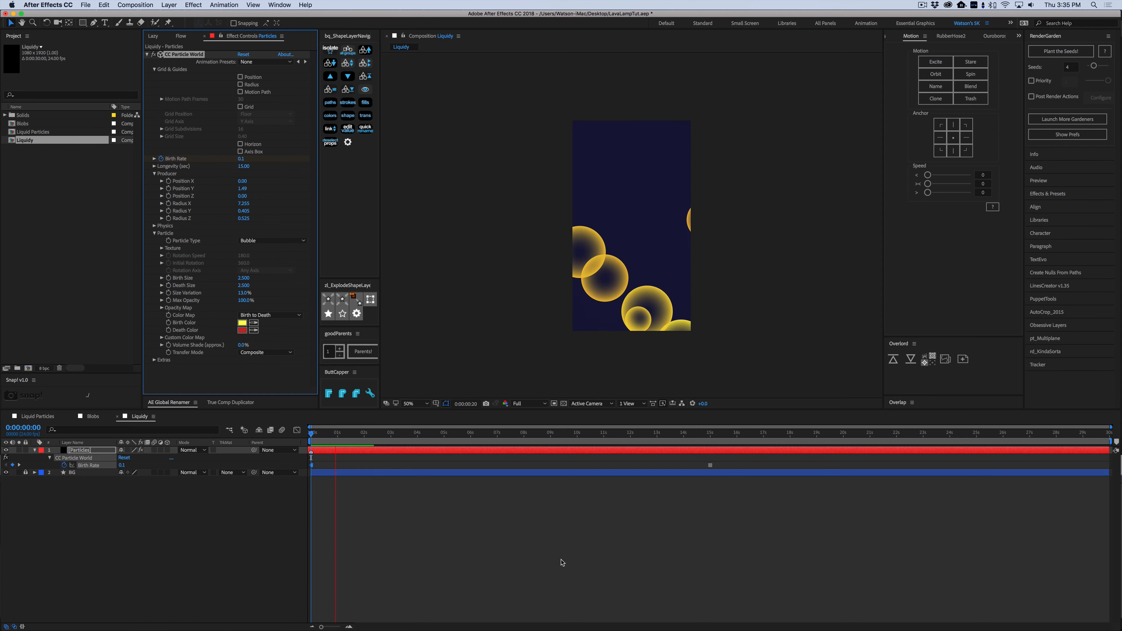
left_click_drag(708, 437, 1040, 473)
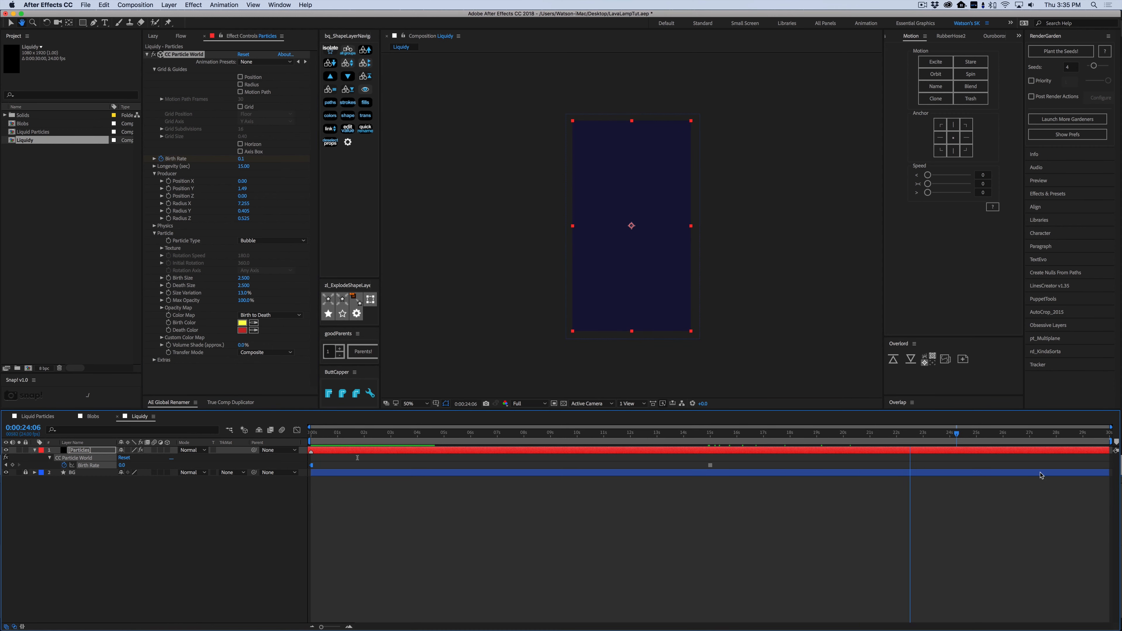
left_click_drag(853, 501, 426, 500)
left_click_drag(556, 536, 706, 531)
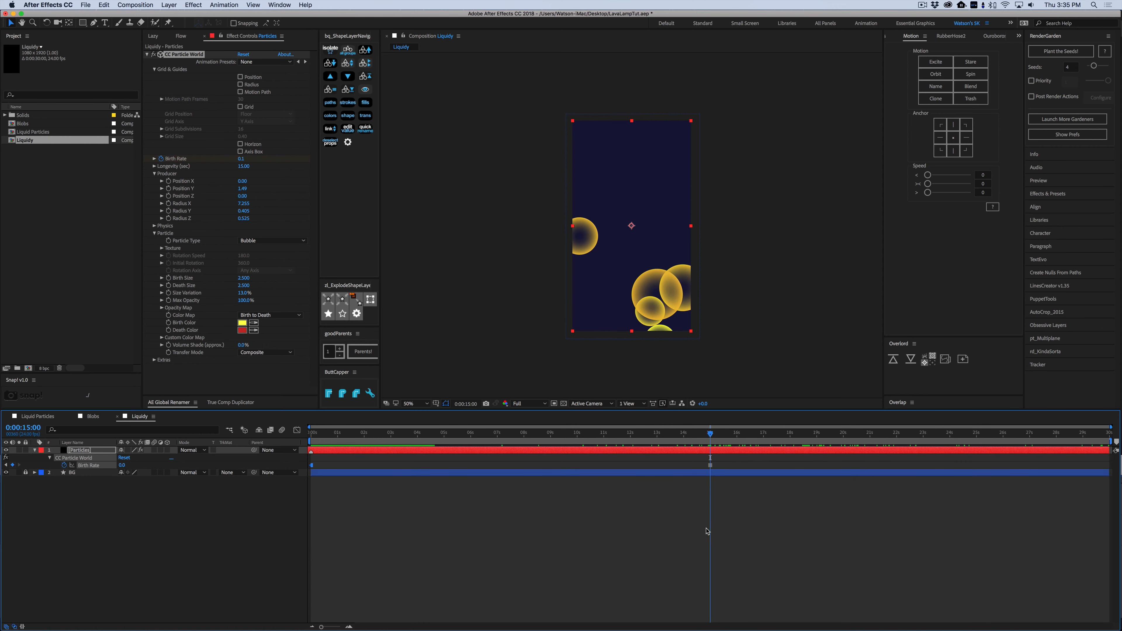
left_click_drag(540, 437, 418, 451)
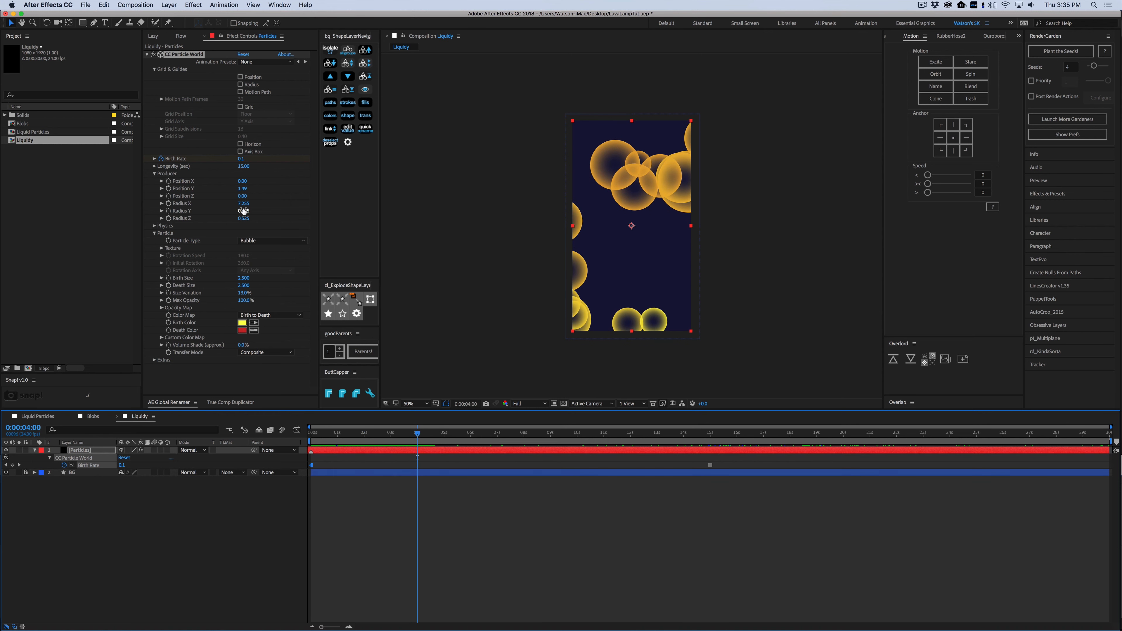
left_click_drag(243, 203, 274, 204)
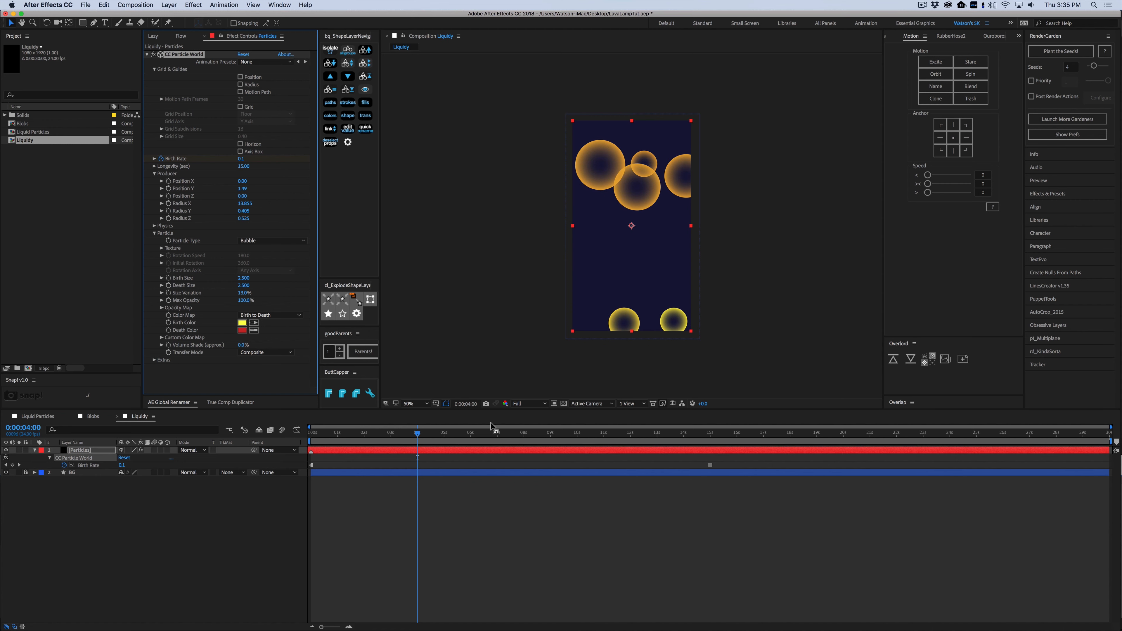
left_click(424, 436)
key("space")
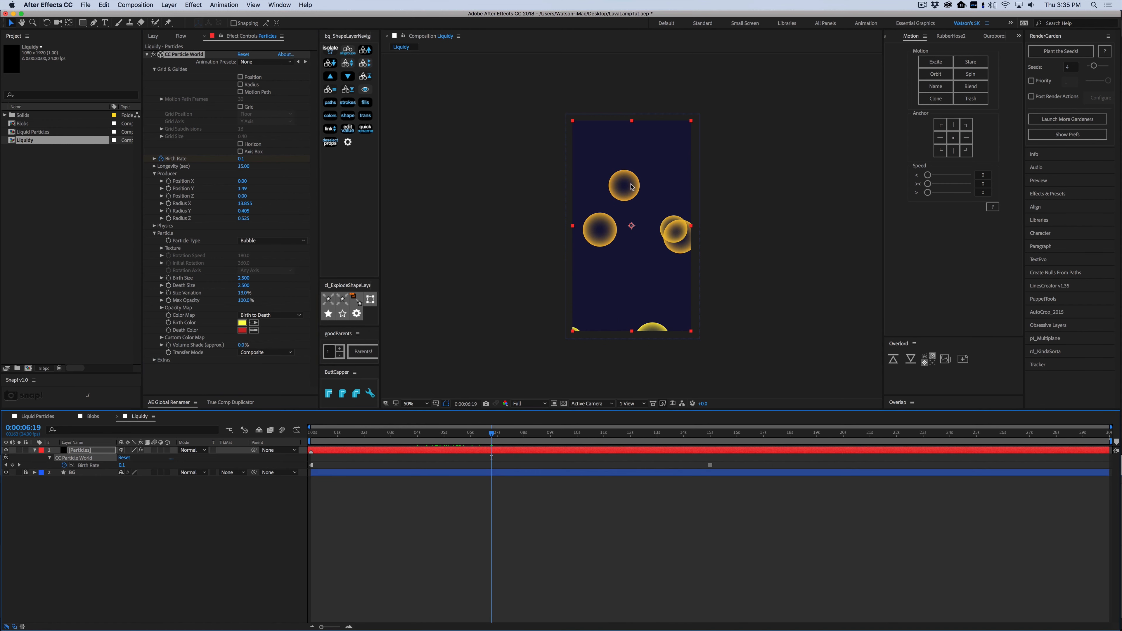
- Set the Producer's Position Y to 1.42 and Radius Y to 0.165, checking the bubbles at the start and around 15 seconds
left_click_drag(493, 436, 303, 450)
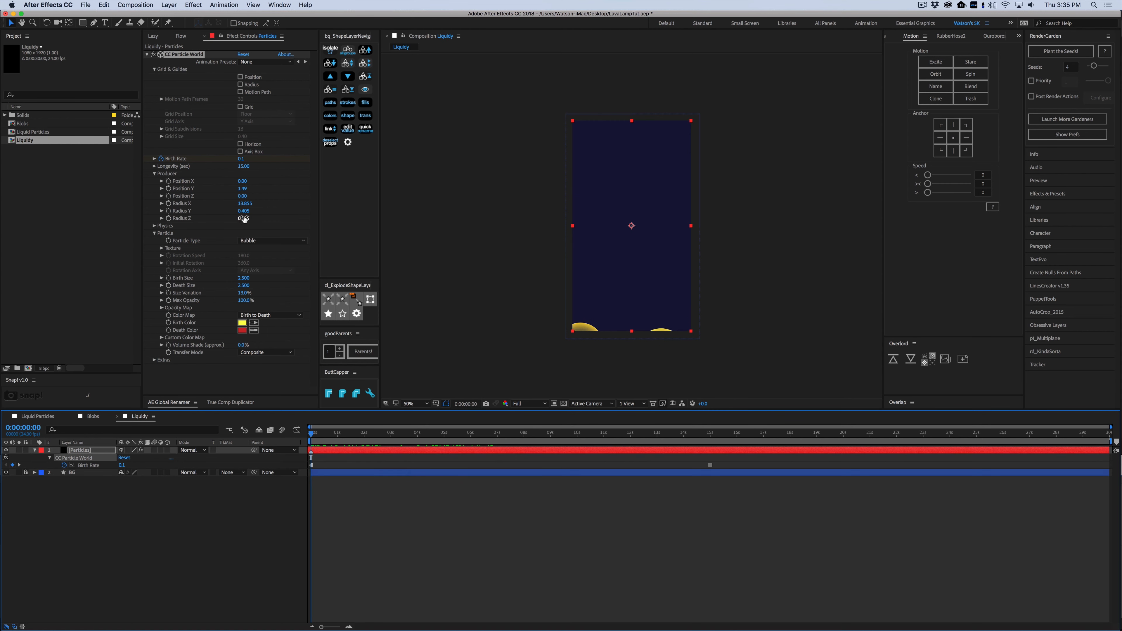
left_click_drag(243, 190, 232, 189)
left_click_drag(316, 428, 708, 437)
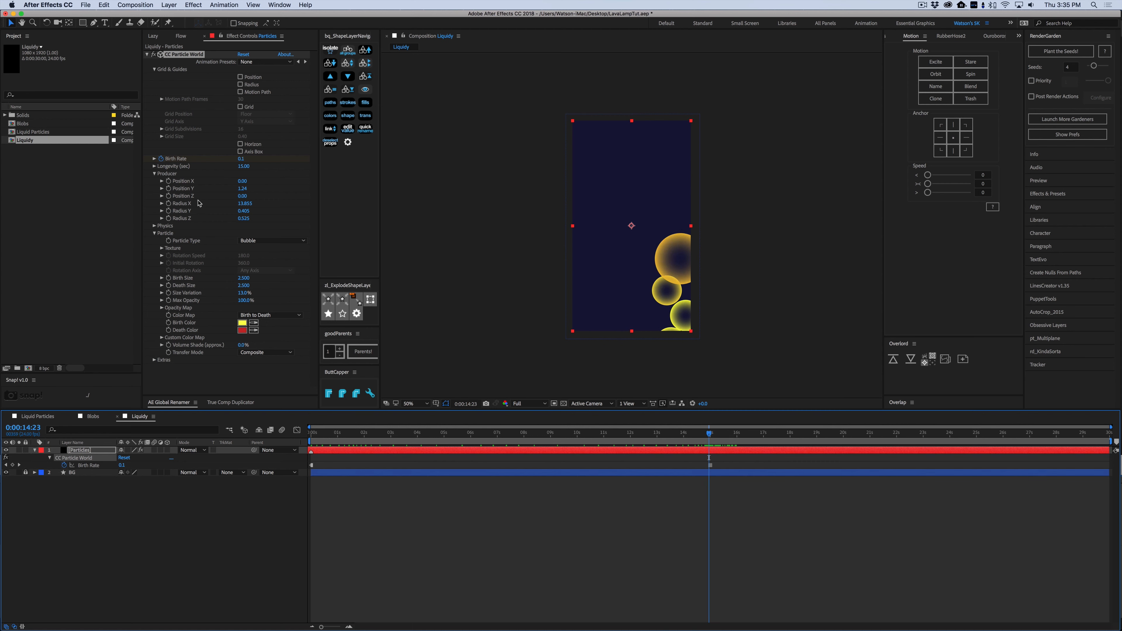
left_click(243, 211)
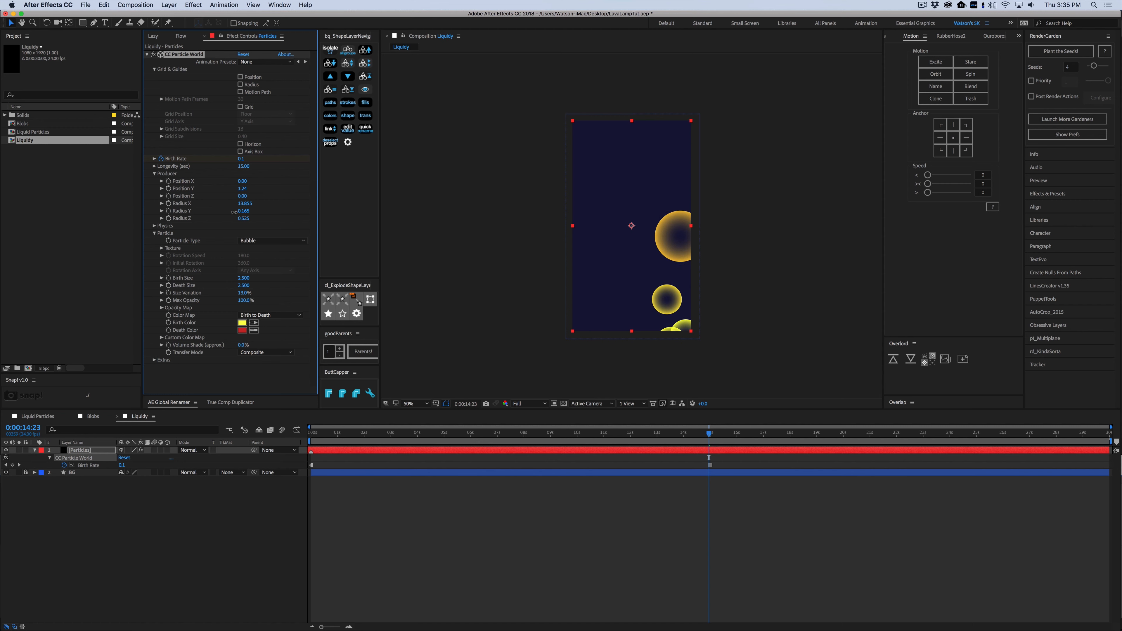
mouse_move(708, 437)
left_mouse_down()
mouse_move(683, 438)
mouse_move(718, 439)
left_mouse_up()
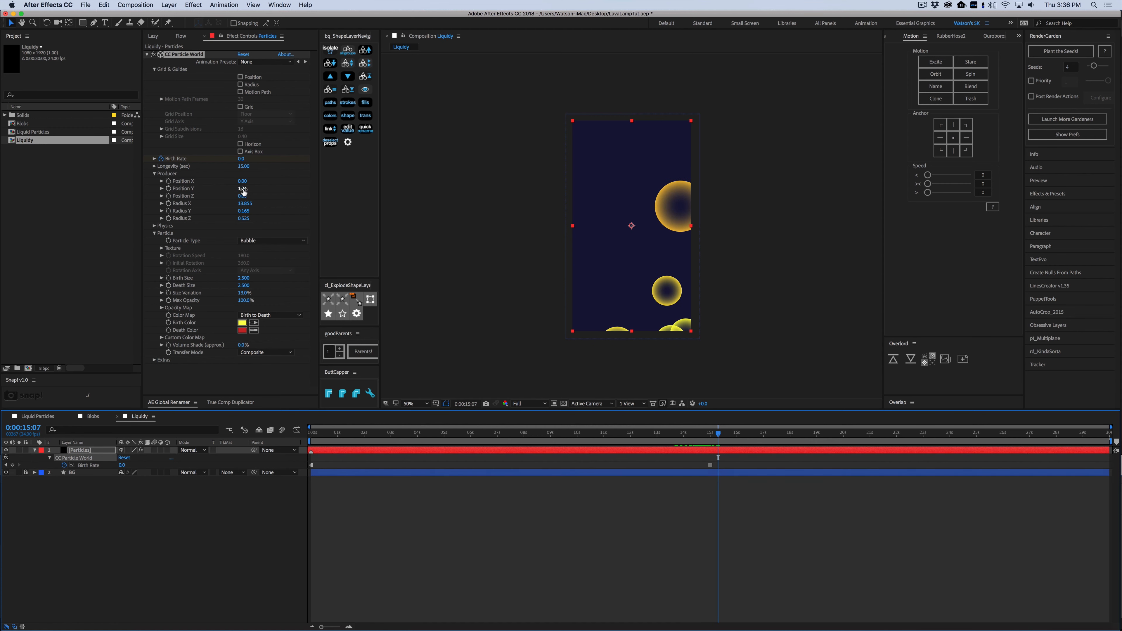
left_click_drag(243, 189, 252, 189)
left_click_drag(663, 439, 712, 449)
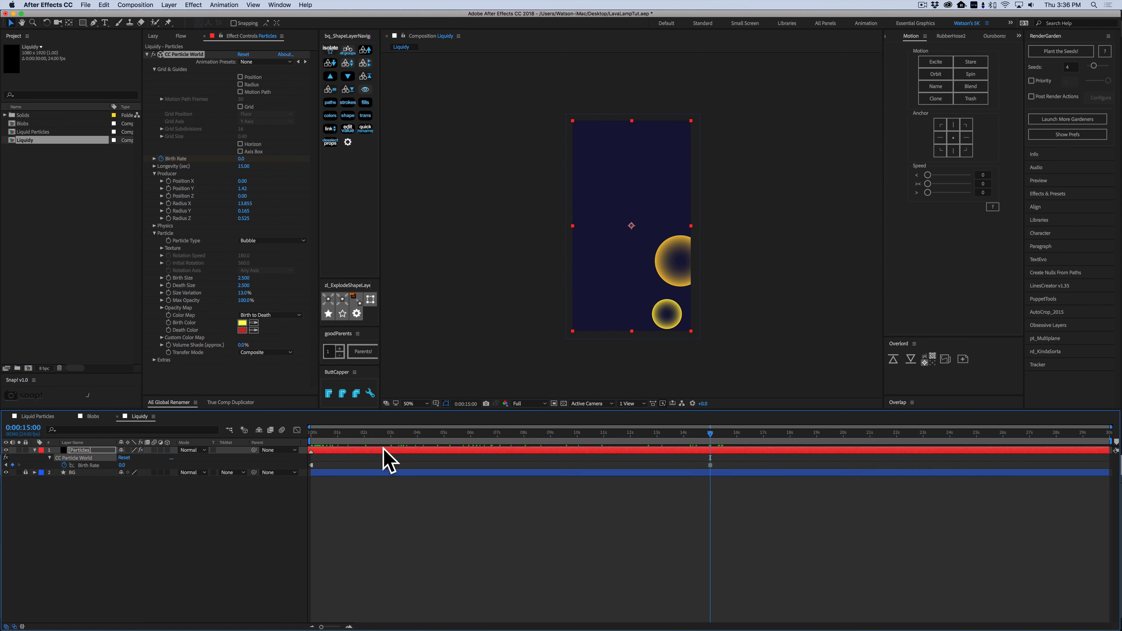
- Duplicate the Particles layer, offset the copy to start at 15 seconds, and preview the loop from the composition's end into its beginning
left_click(333, 452)
key("super+d")
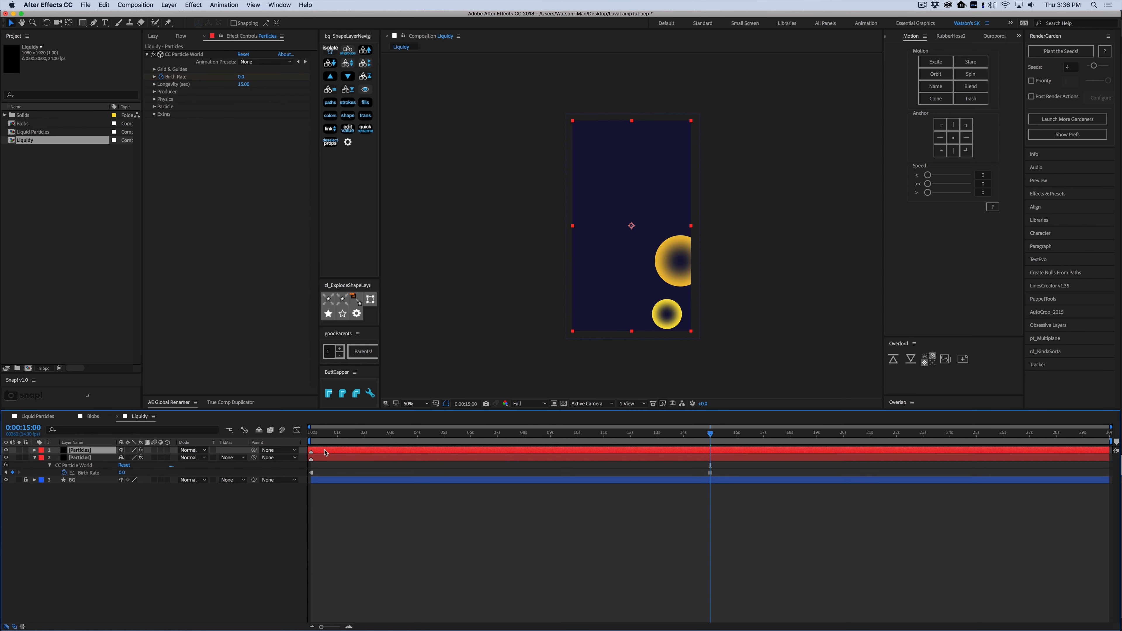
left_click_drag(325, 452, 715, 451)
key("End")
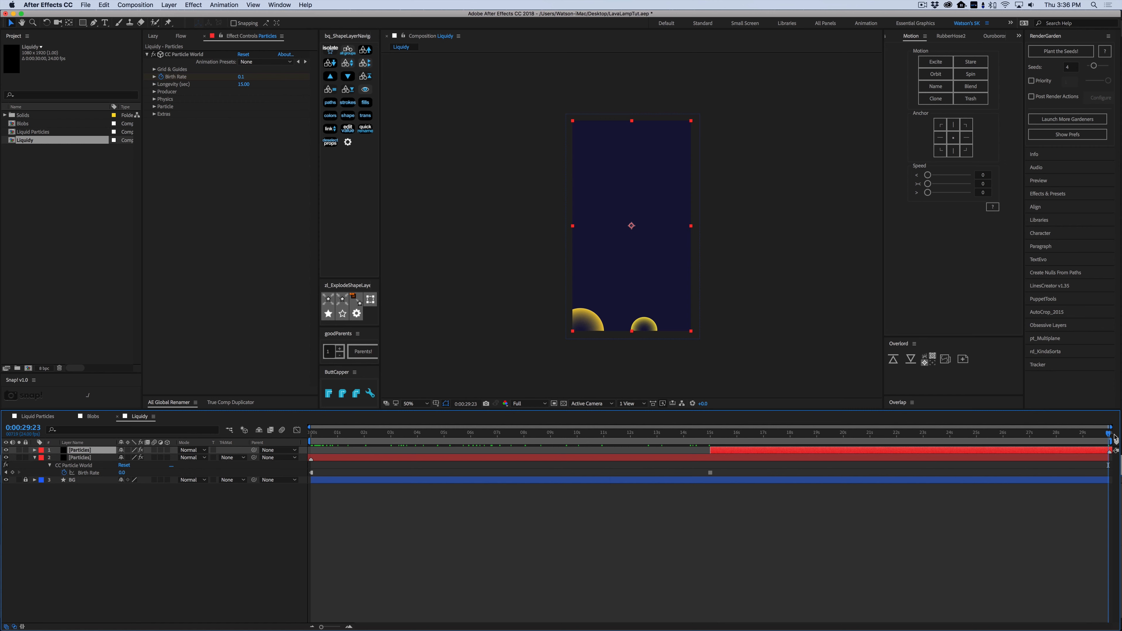
left_click(1029, 558)
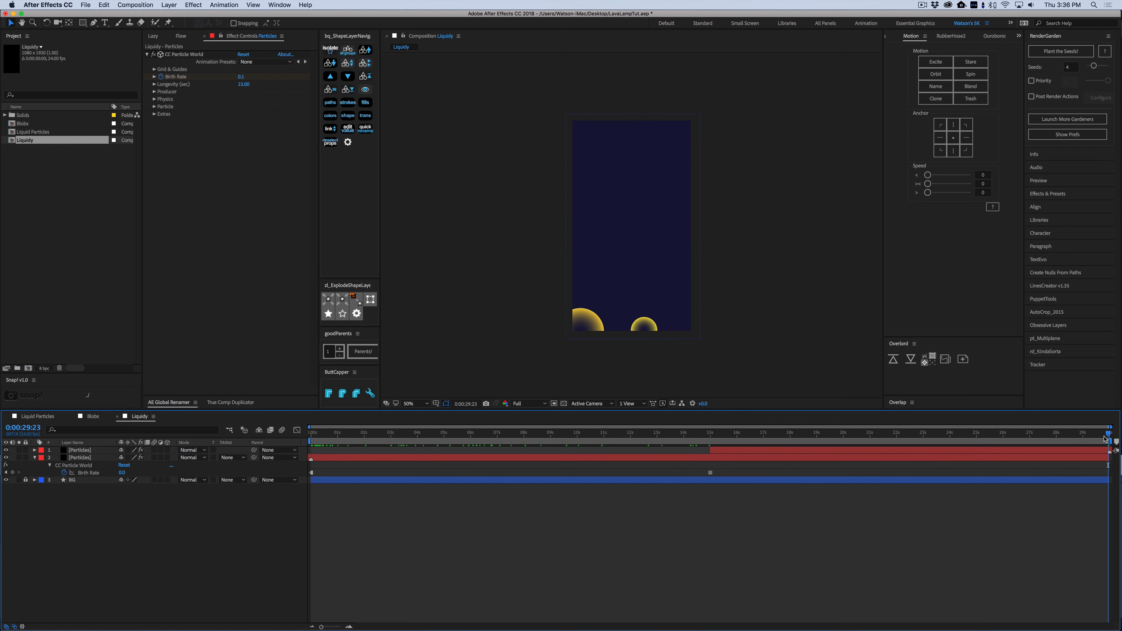
left_click_drag(1105, 439, 1079, 452)
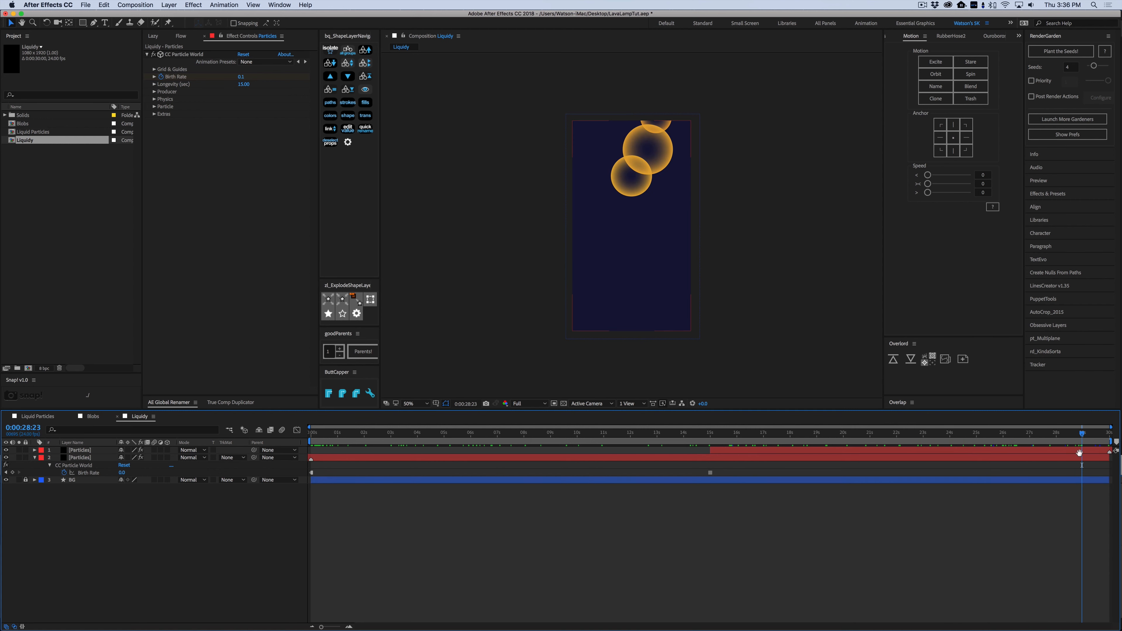
key("space")
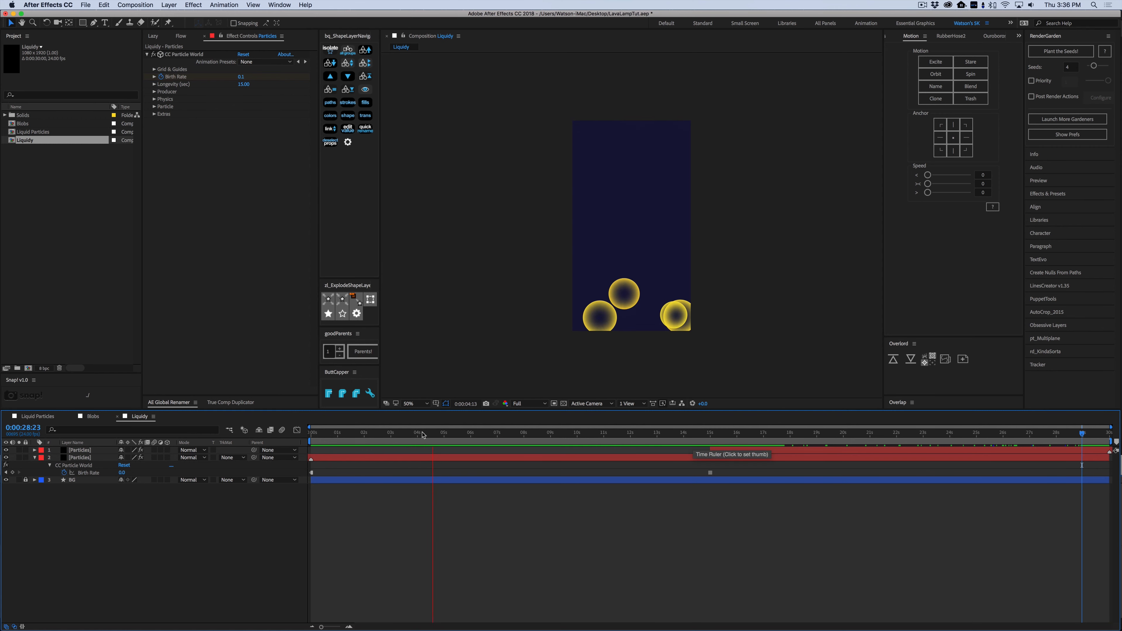
left_click_drag(444, 435, 371, 450)
key("space")
- Set the Physics Animation of the original Particles layer to Twirl and preview the motion
left_click(388, 456)
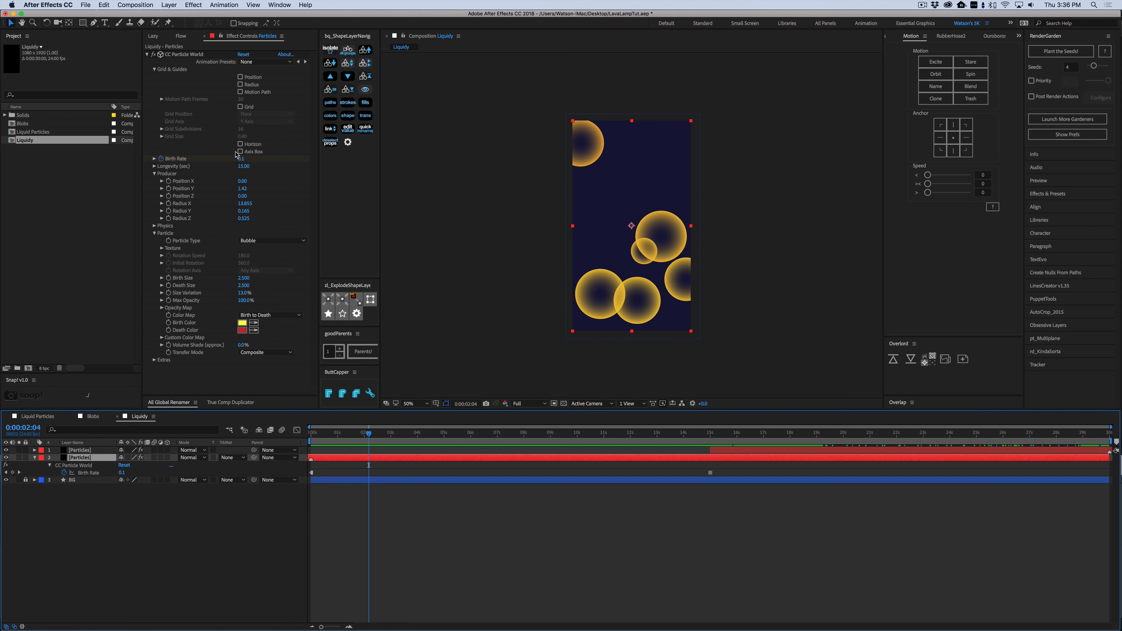
left_click(154, 225)
left_click(266, 234)
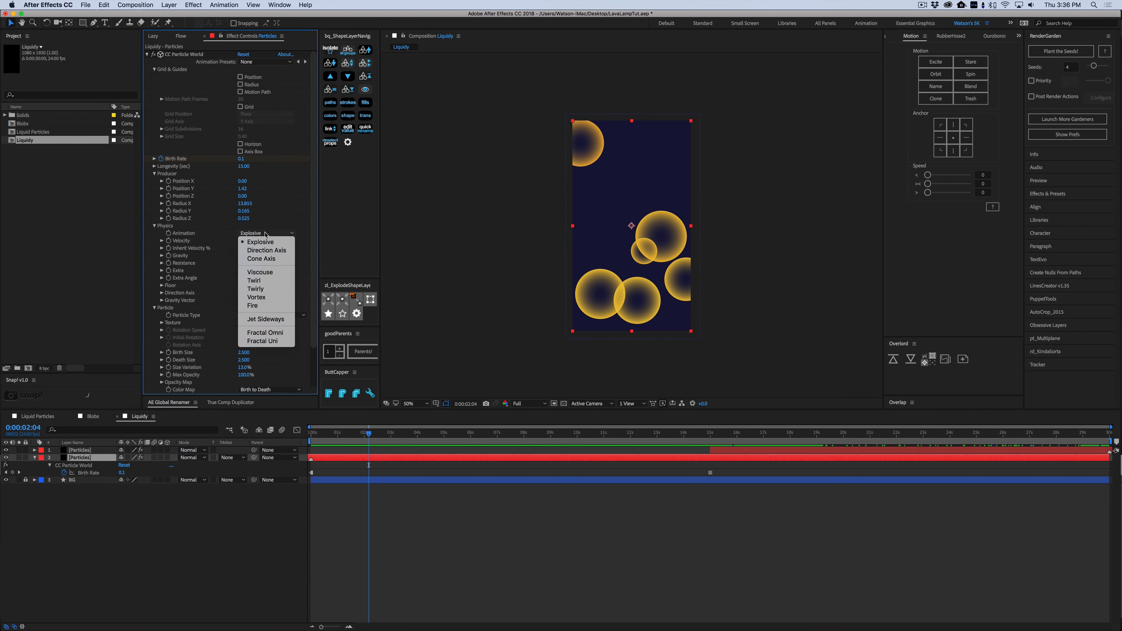
left_click(261, 282)
left_click(503, 487)
key("space")
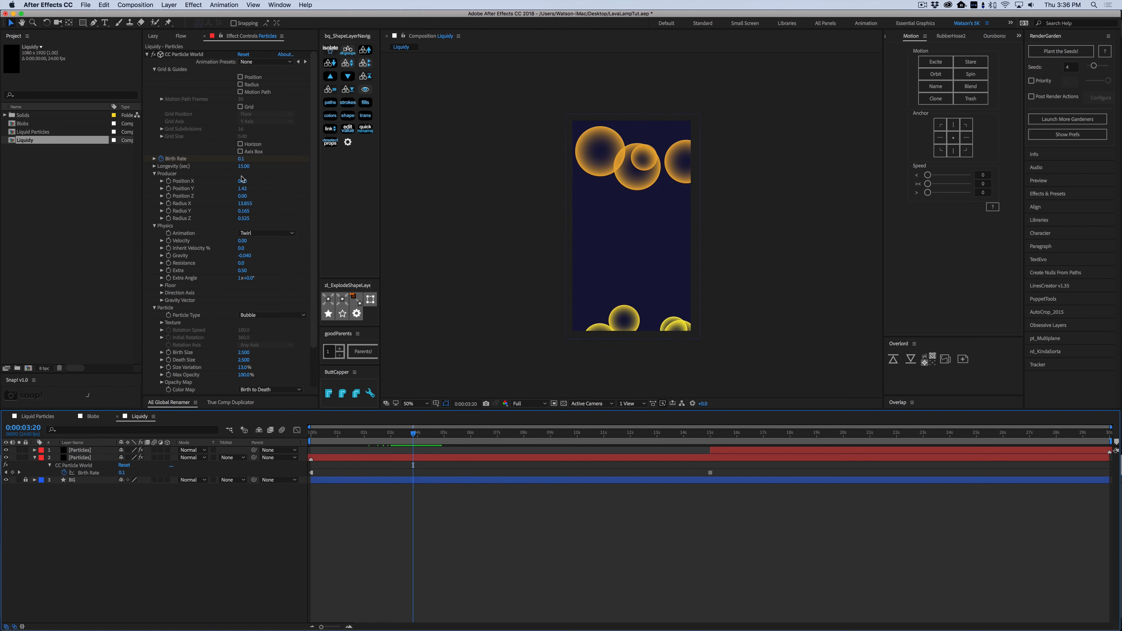
- Tune the original Particles layer's Physics Velocity to 0.15, previewing the motion between adjustments
left_click_drag(243, 241, 246, 239)
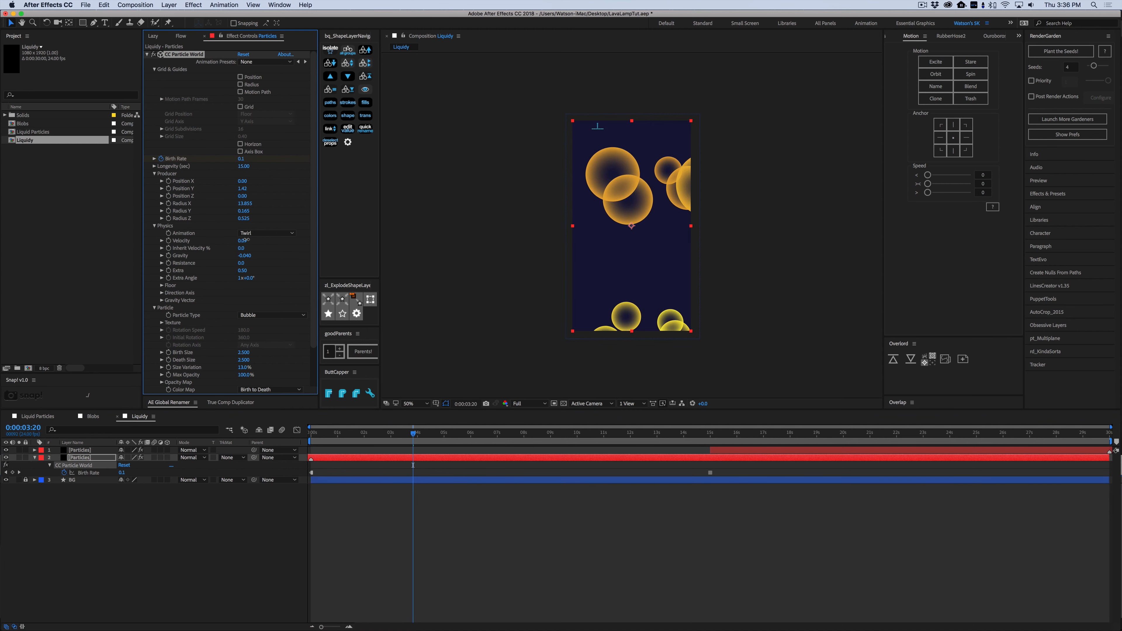
key("space")
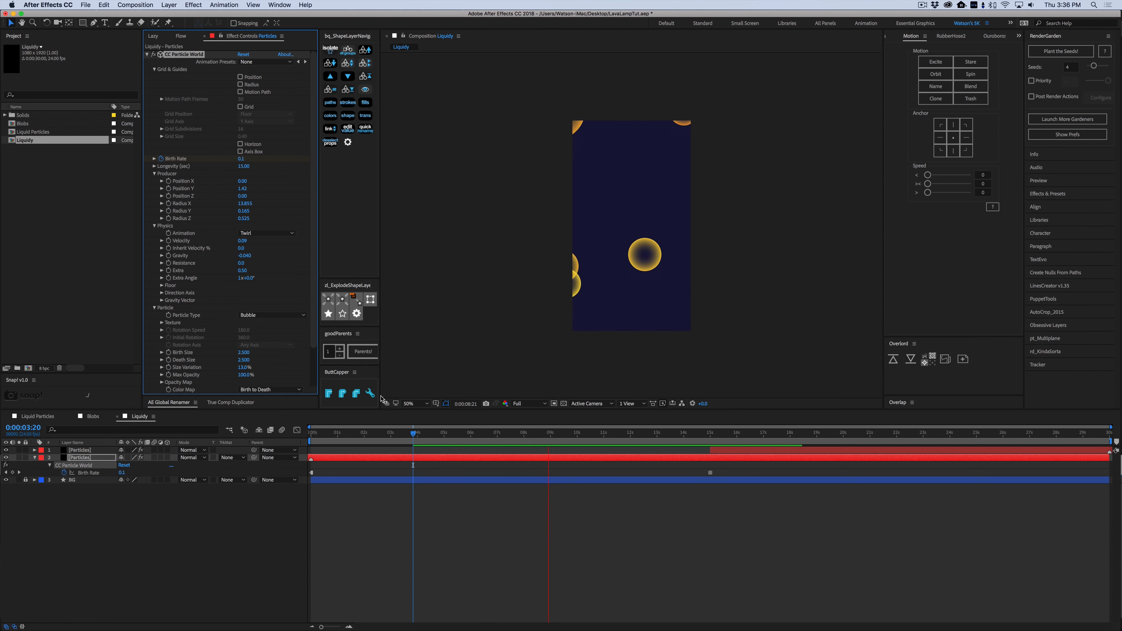
left_click_drag(241, 240, 253, 240)
key("space")
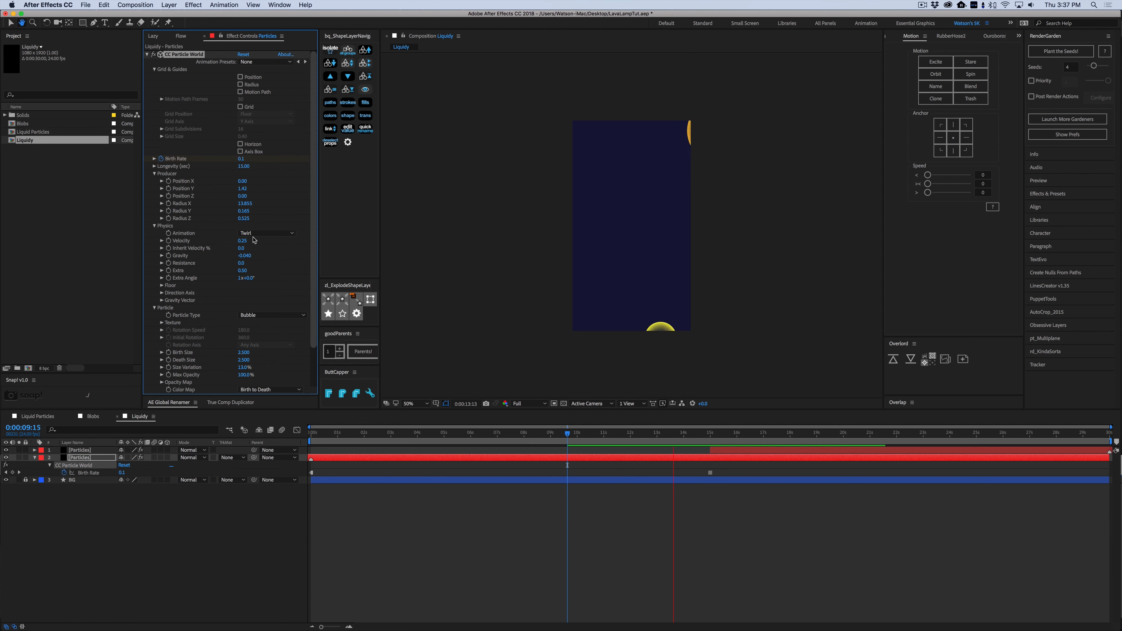
left_click_drag(244, 240, 238, 240)
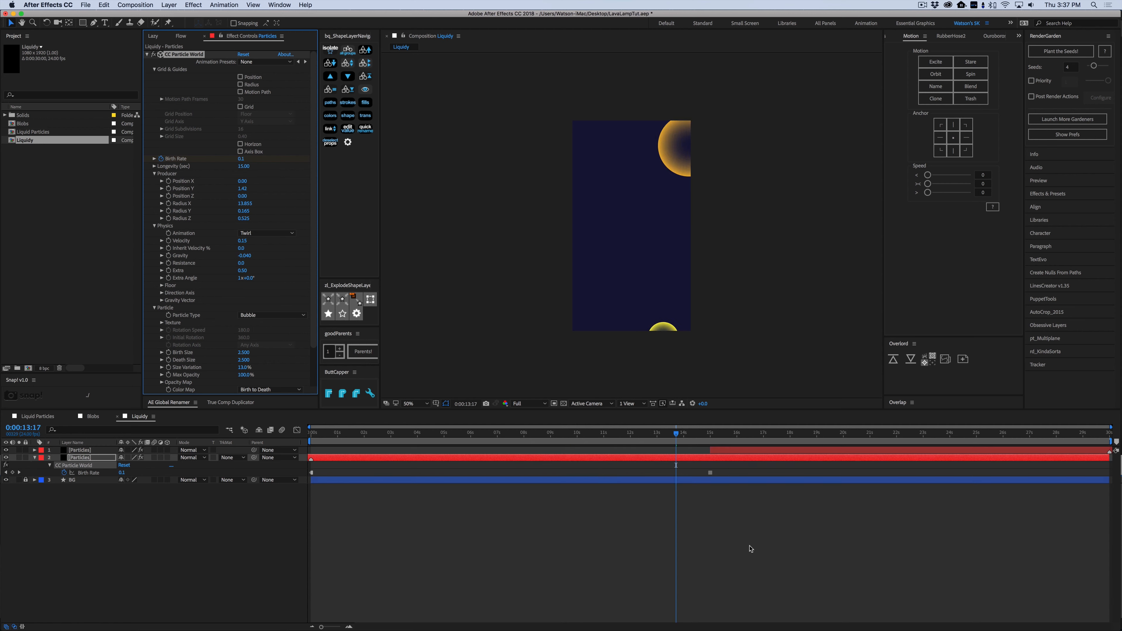
key("space")
- Raise the Physics Extra value of the original Particles layer to 11.10 and check several points in time
left_click_drag(685, 437, 444, 437)
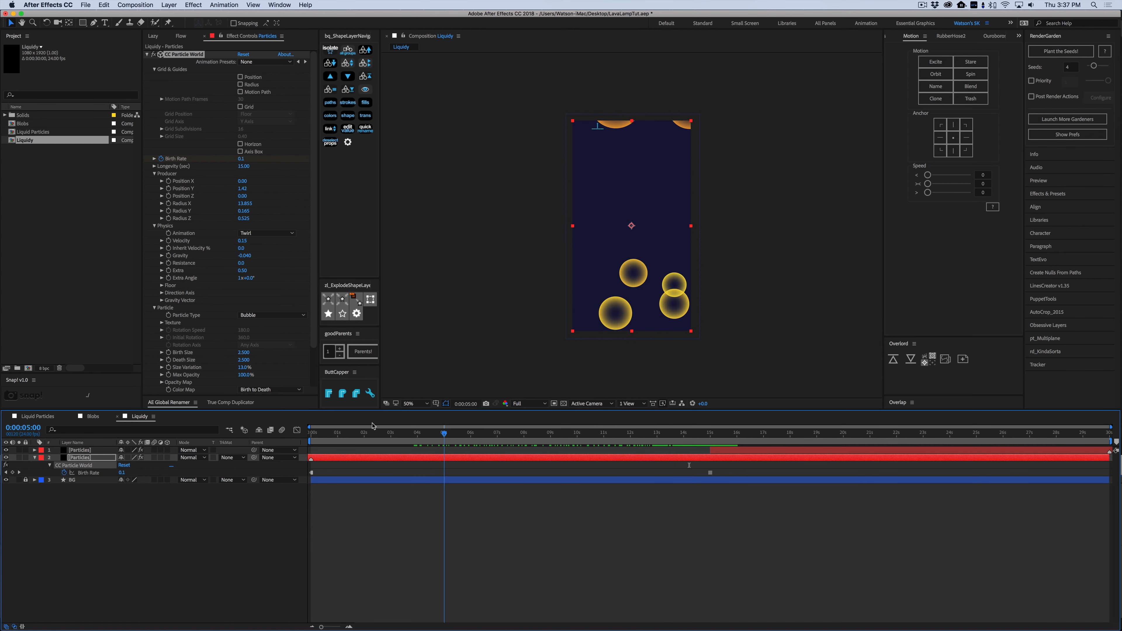
left_click_drag(240, 272, 627, 270)
left_click_drag(405, 438, 180, 503)
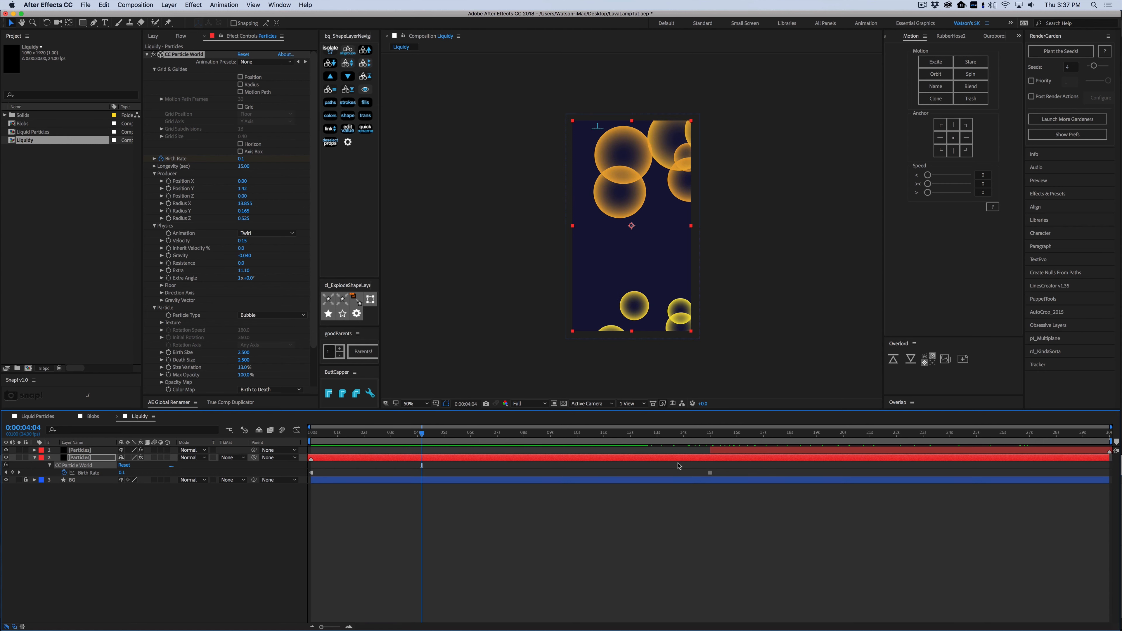
- Replace the offset Particles copy with a fresh duplicate of the adjusted layer starting at 15 seconds, and scrub through the loop
left_click(428, 476)
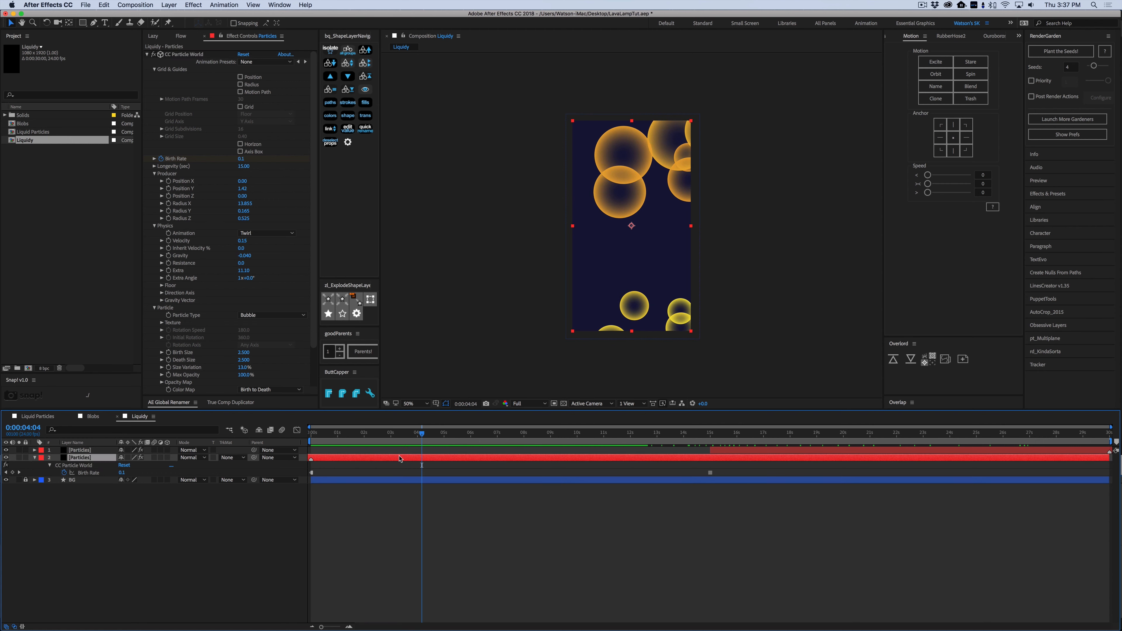
left_click_drag(402, 439, 970, 471)
key("super+d")
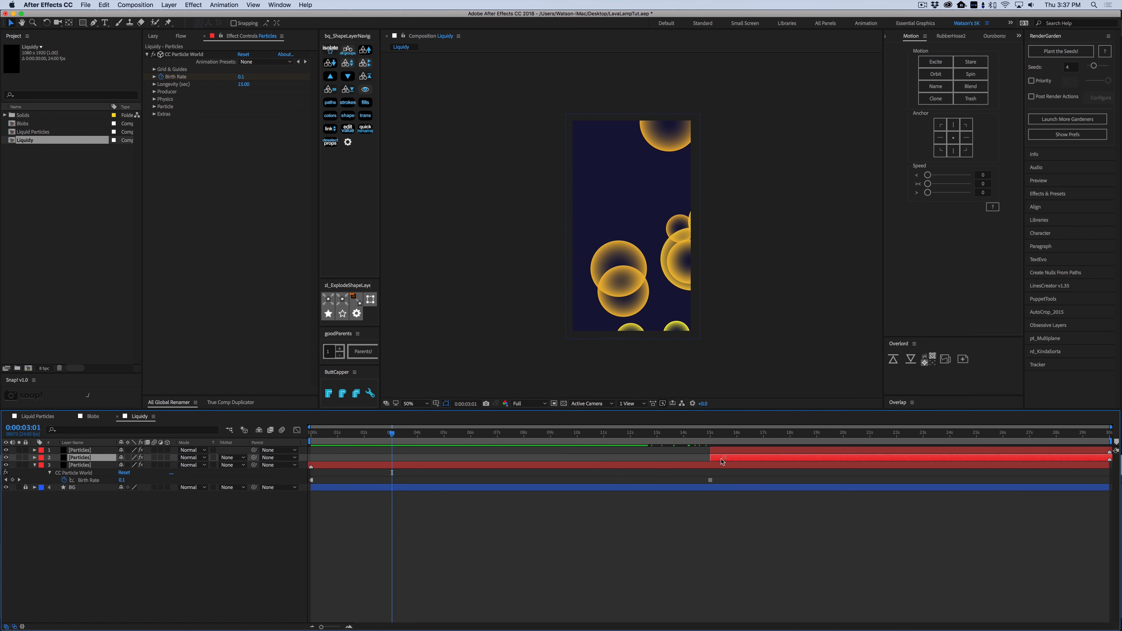
left_click(731, 451)
key("Delete")
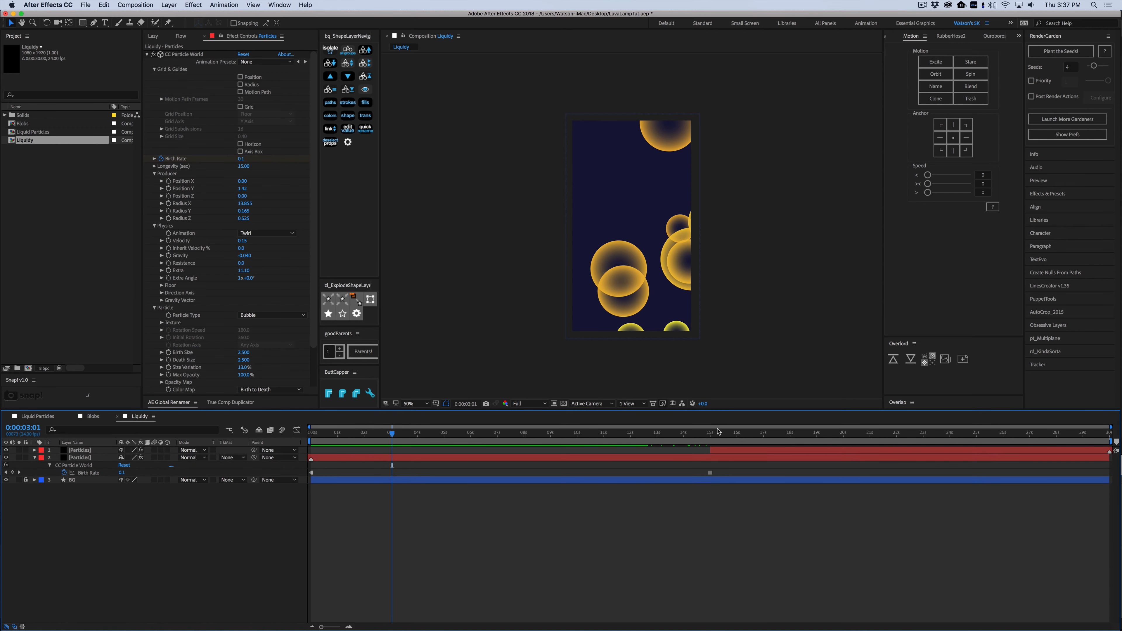
left_click_drag(717, 432, 1105, 478)
left_click_drag(655, 477, 435, 478)
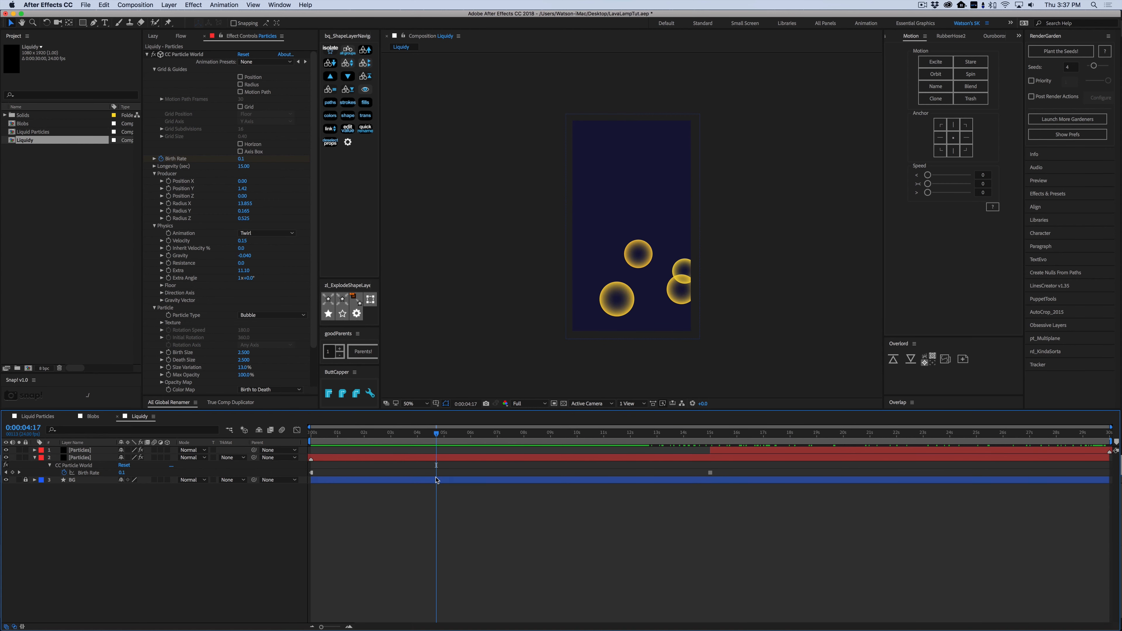
- Change the Particle Type of the original Particles layer to Faded Sphere
left_click(440, 459)
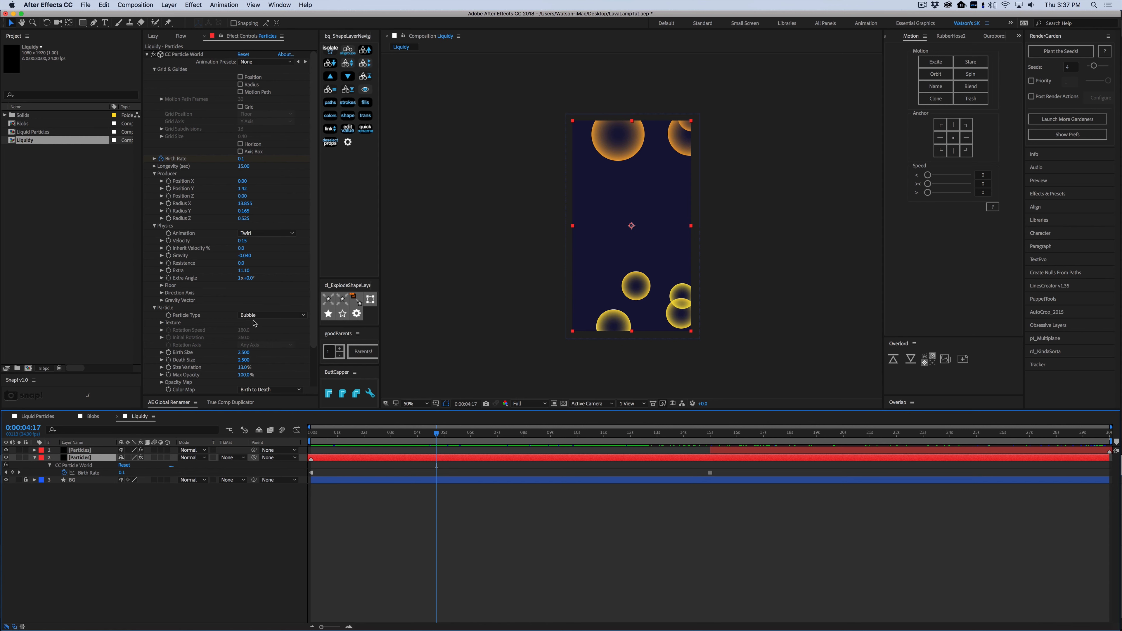
left_click(271, 315)
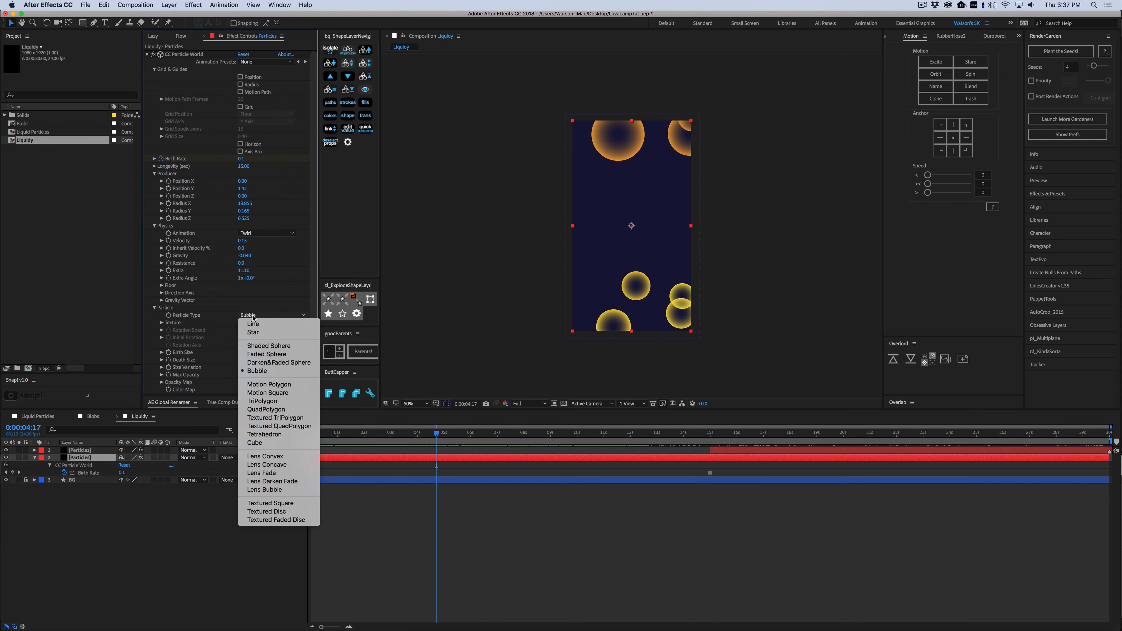
left_click(267, 354)
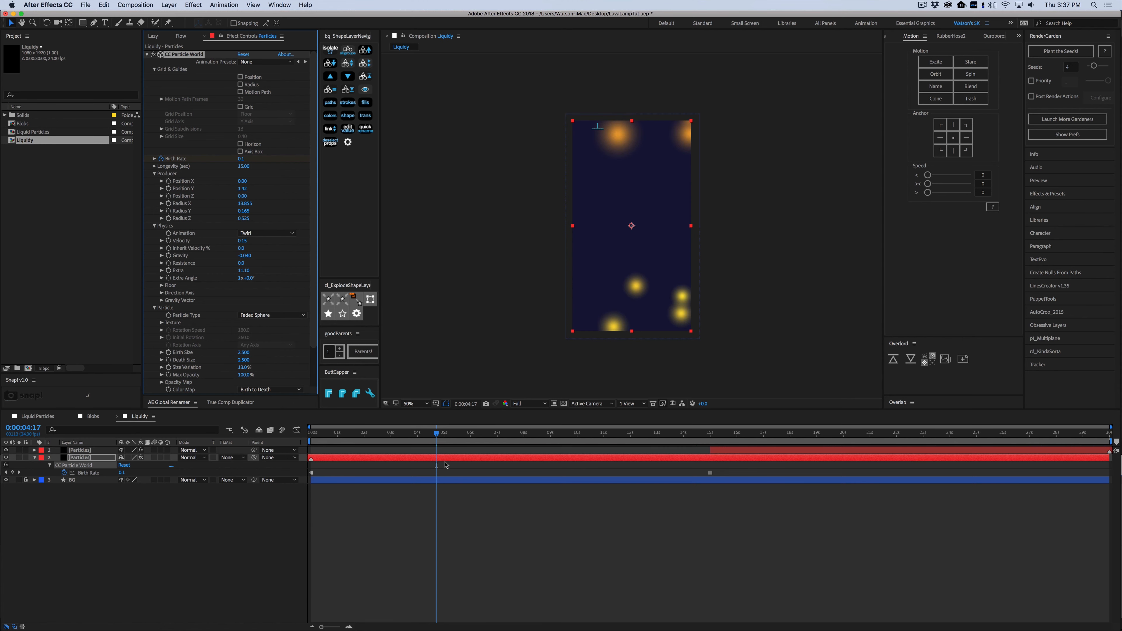
- Duplicate the Faded Sphere Particles layer, start the duplicate at 15 seconds, and delete the outdated Bubble copy
left_click(445, 464)
left_click(426, 459)
key("super+d")
left_click_drag(333, 459, 874, 441)
key("Delete")
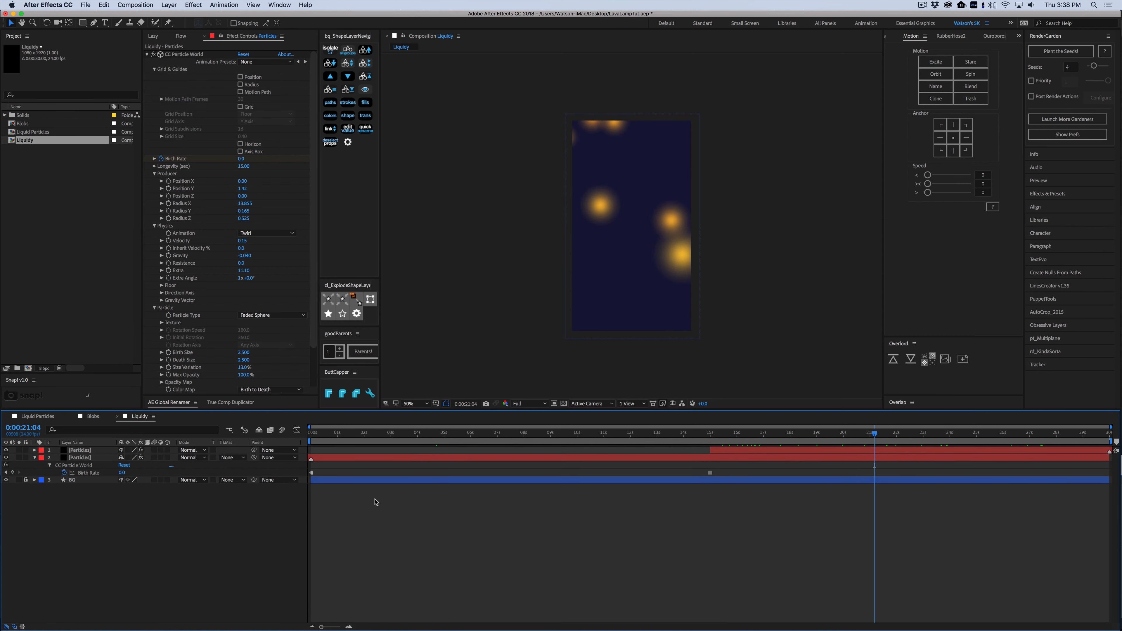
- Pre-compose both Particles layers into a new composition named LiquidParticles_1, moving all attributes into it
left_click(90, 450)
left_click(82, 458, "shift")
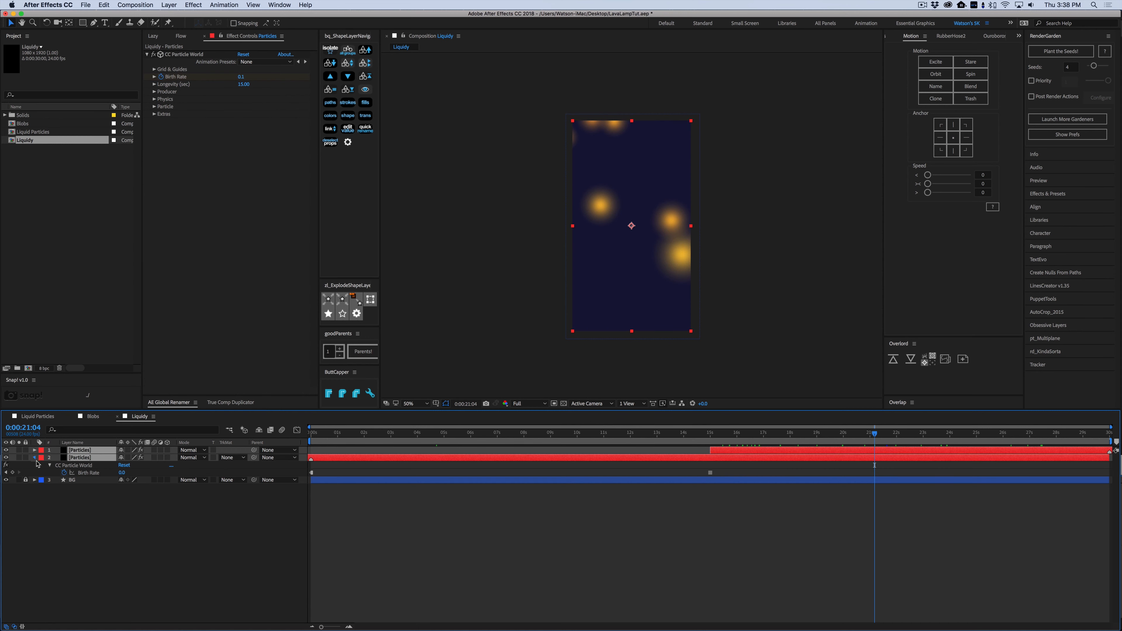
left_click(35, 459)
right_click(70, 458)
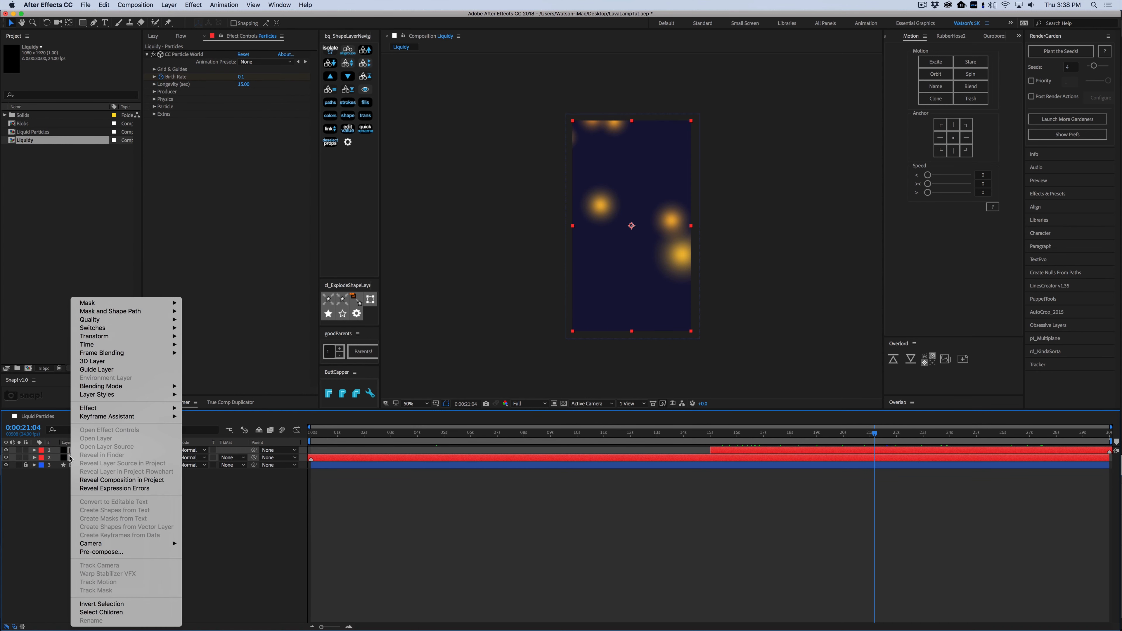
left_click(132, 552)
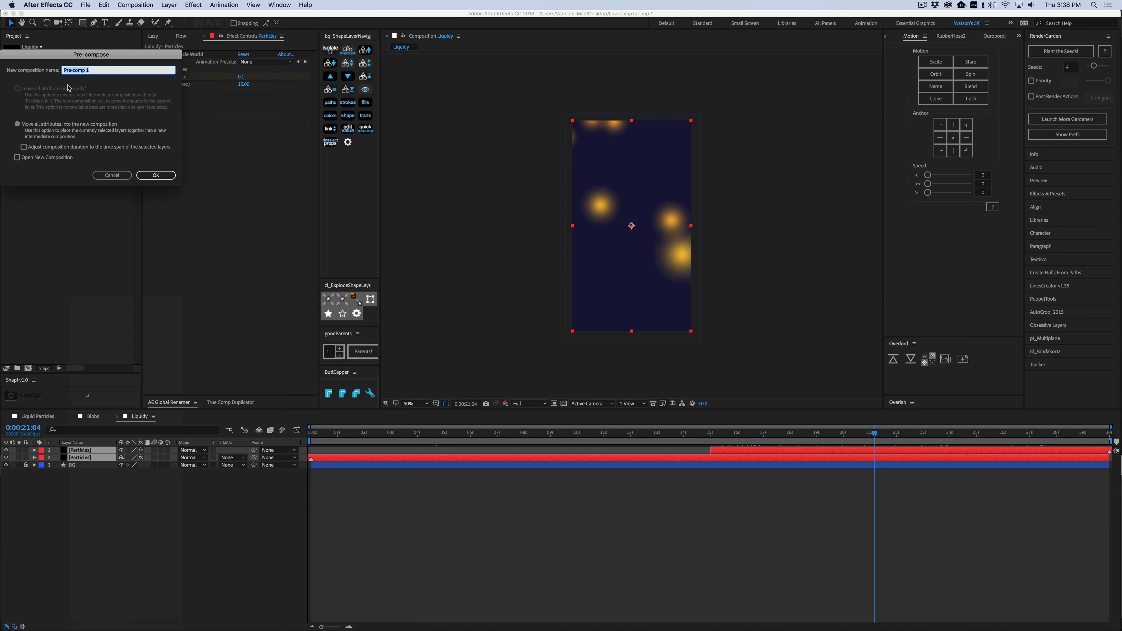
type("Particles_1")
left_click(156, 175)
left_click(450, 532)
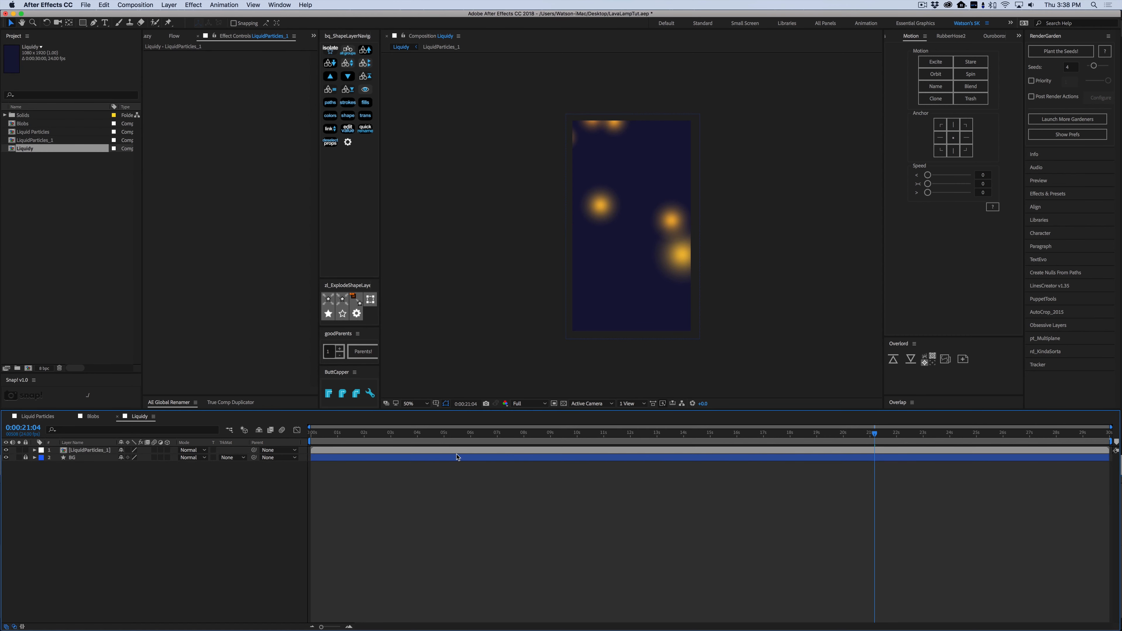
- Apply Gaussian Blur to the LiquidParticles_1 layer and raise its Blurriness to about 242, viewing the frame at 0:00:03:07
left_click(432, 435)
left_click_drag(432, 436, 398, 436)
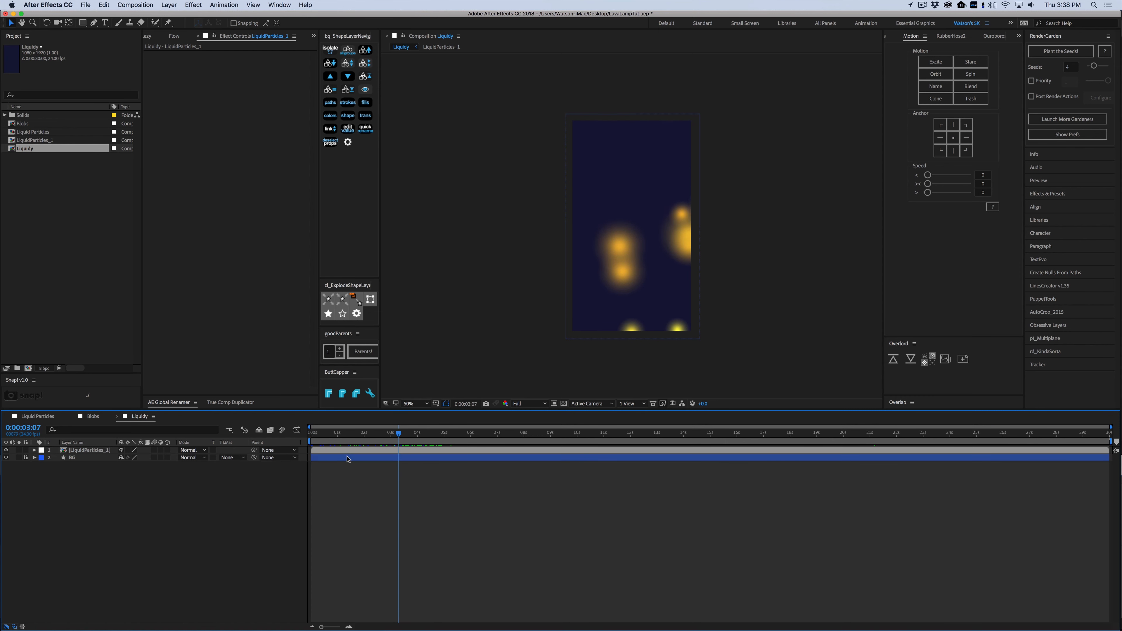
left_click(364, 450)
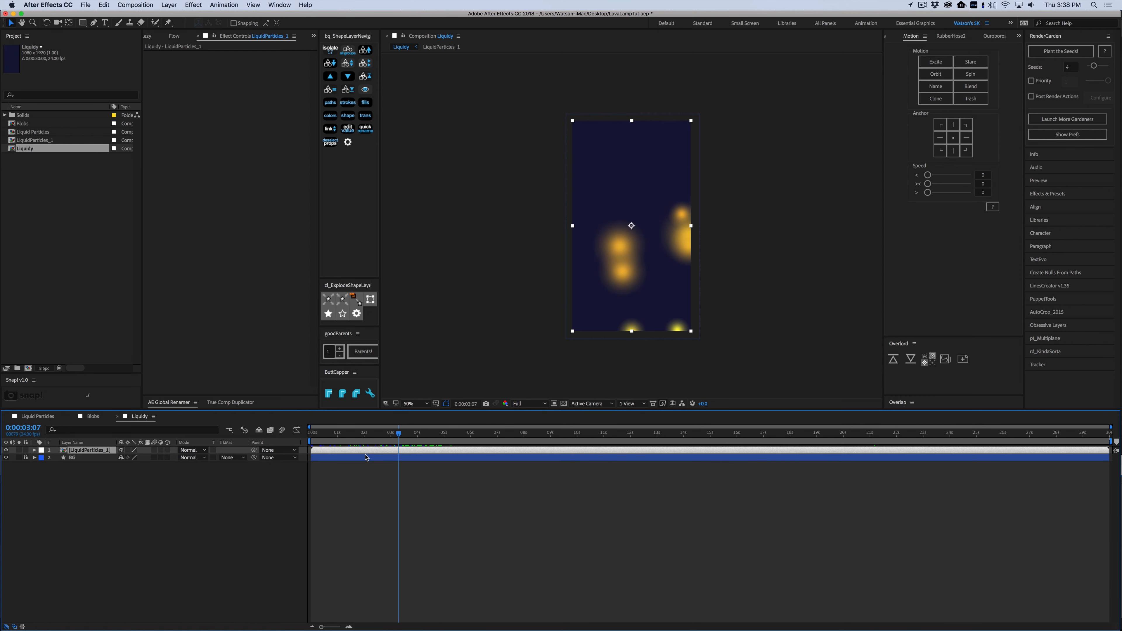
left_click(203, 3)
mouse_move(227, 64)
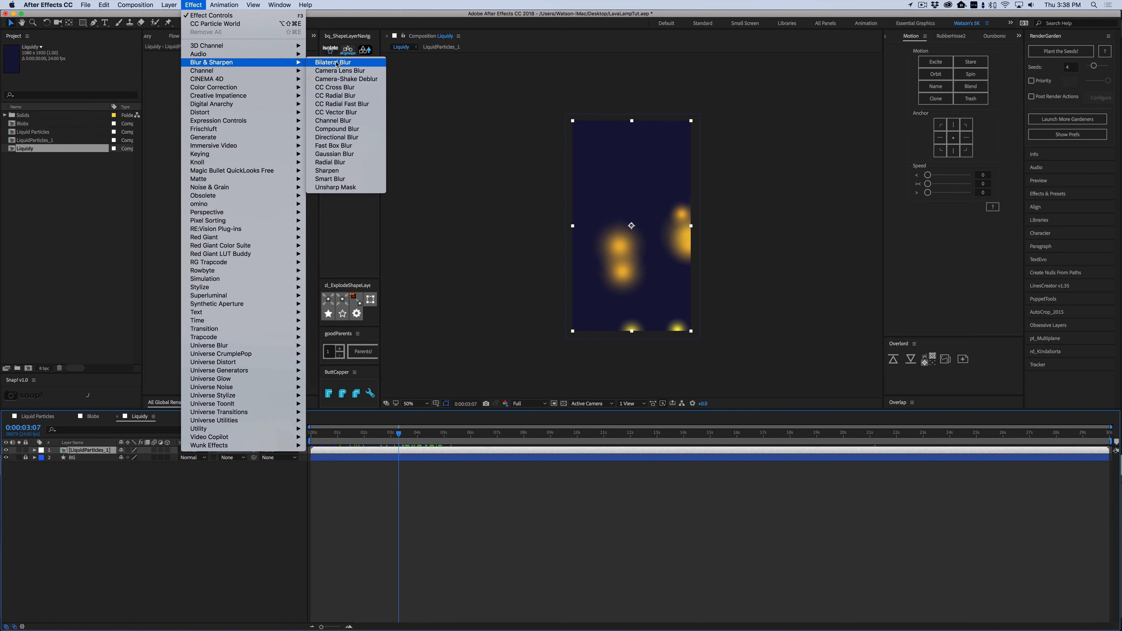
left_click(340, 154)
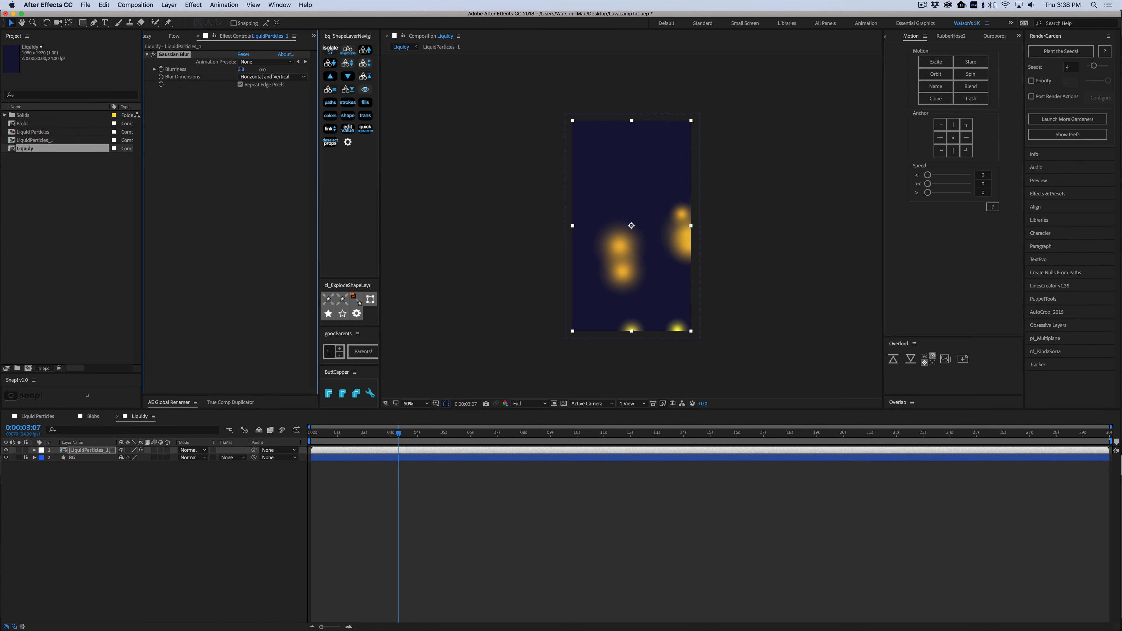
left_click_drag(263, 69, 323, 69)
left_click_drag(677, 81, 676, 80)
left_click_drag(242, 69, 297, 73)
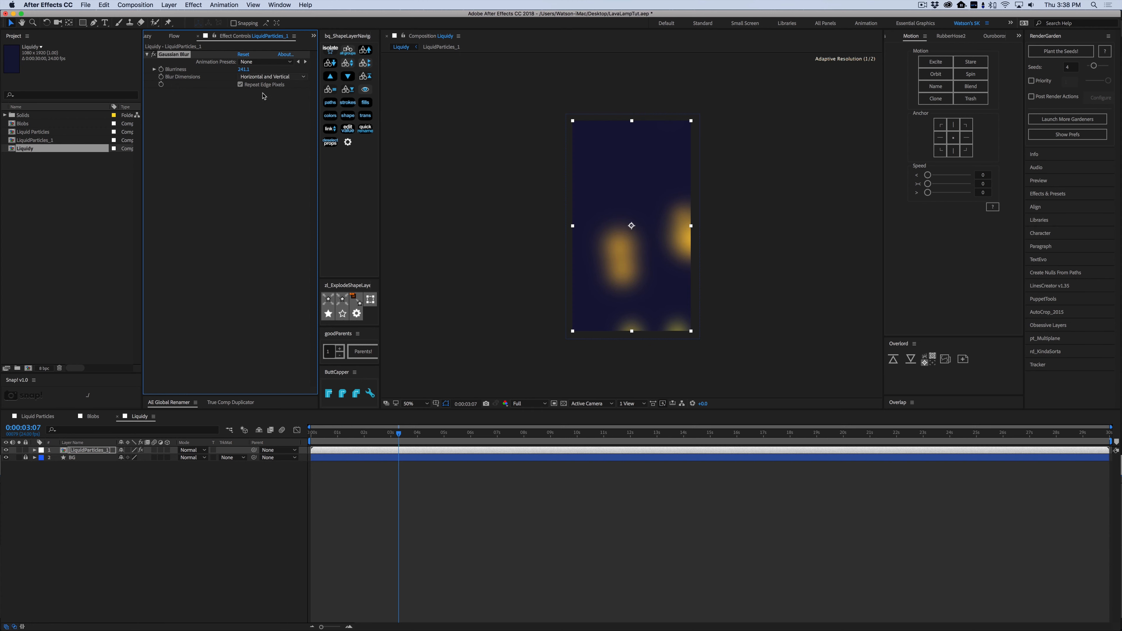
- Check the Blobs layer's Gaussian Blur in the Liquid Particles composition, and lower the Blurriness of LiquidParticles_1 in Liquidy to about 119
left_click(37, 416)
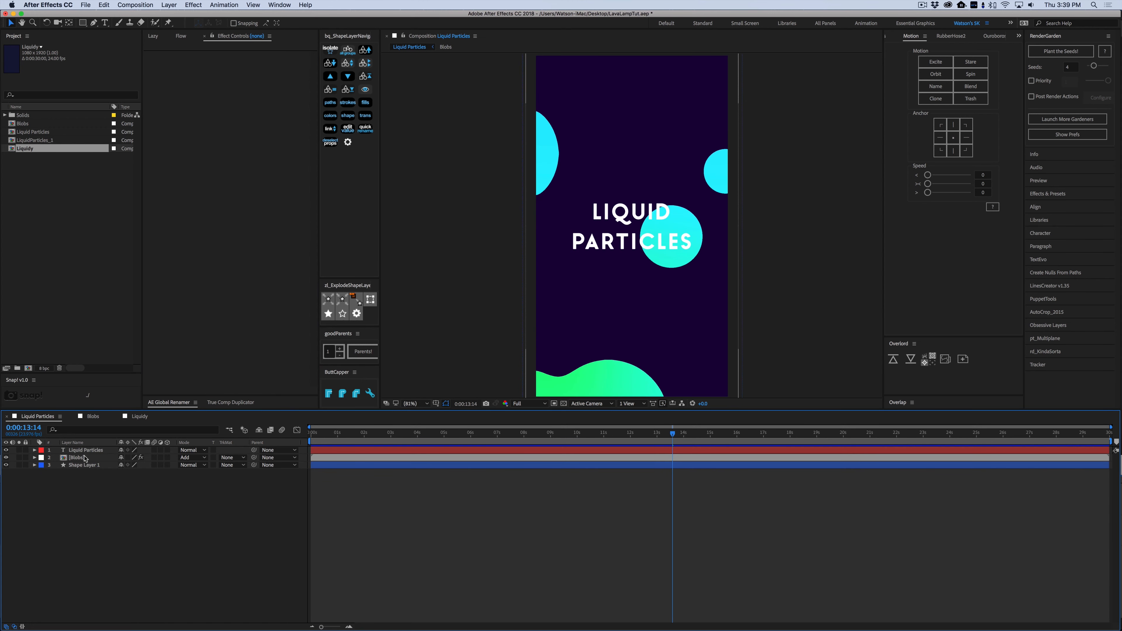
left_click(86, 458)
left_click(148, 55)
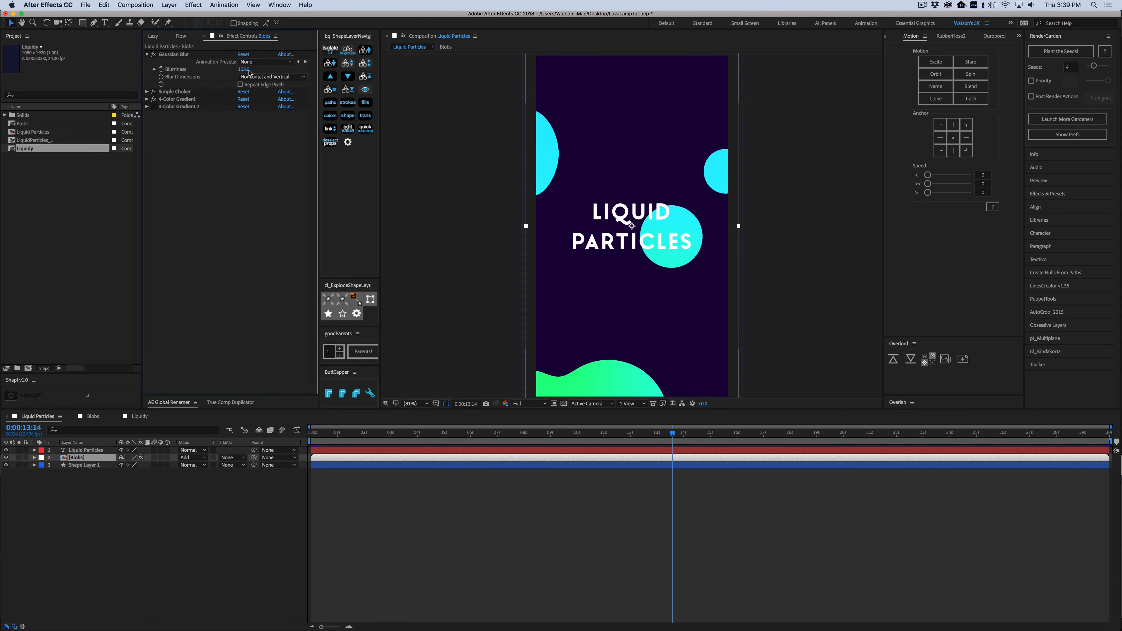
left_click(137, 417)
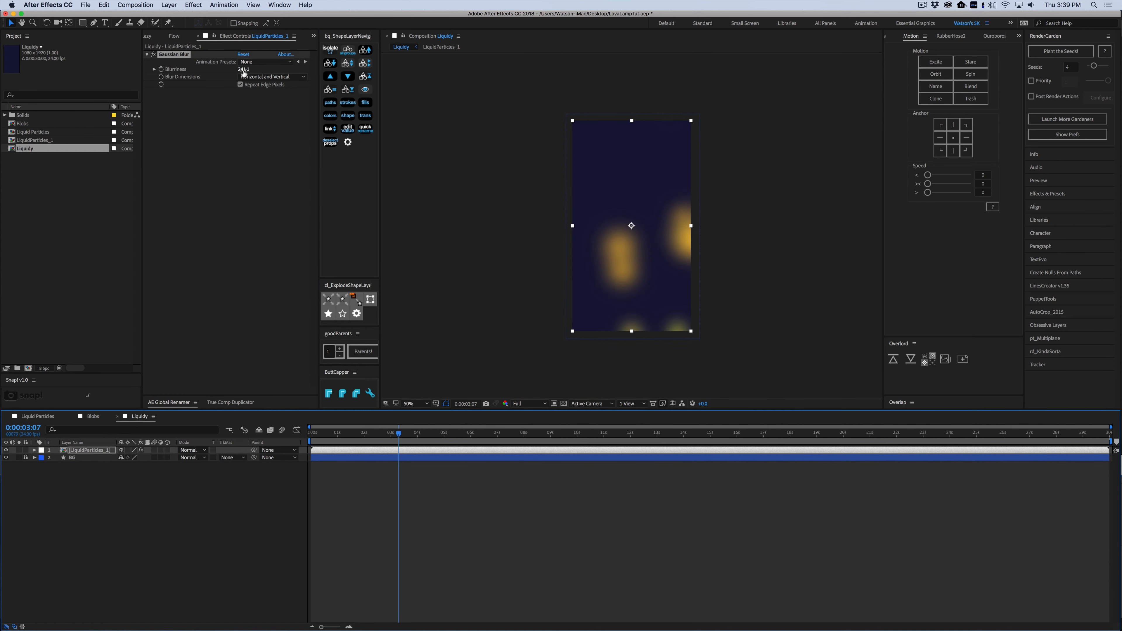
left_click_drag(183, 69, 121, 69)
- Search the effects list for "simpl" to locate the Simple Choker effect
left_click(102, 452)
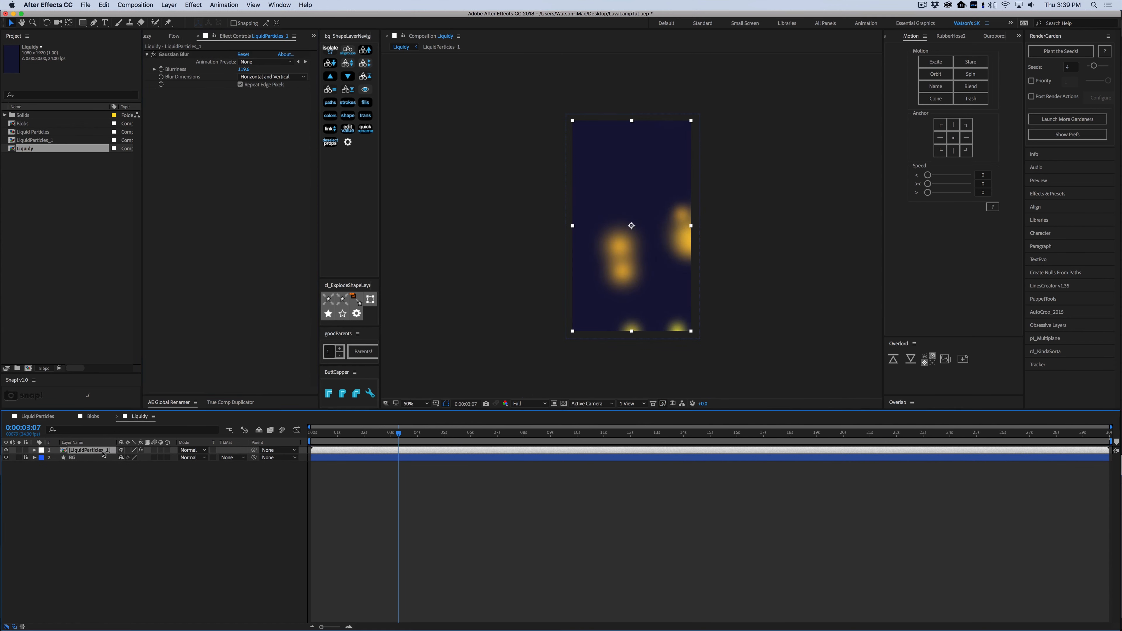
left_click(1046, 36)
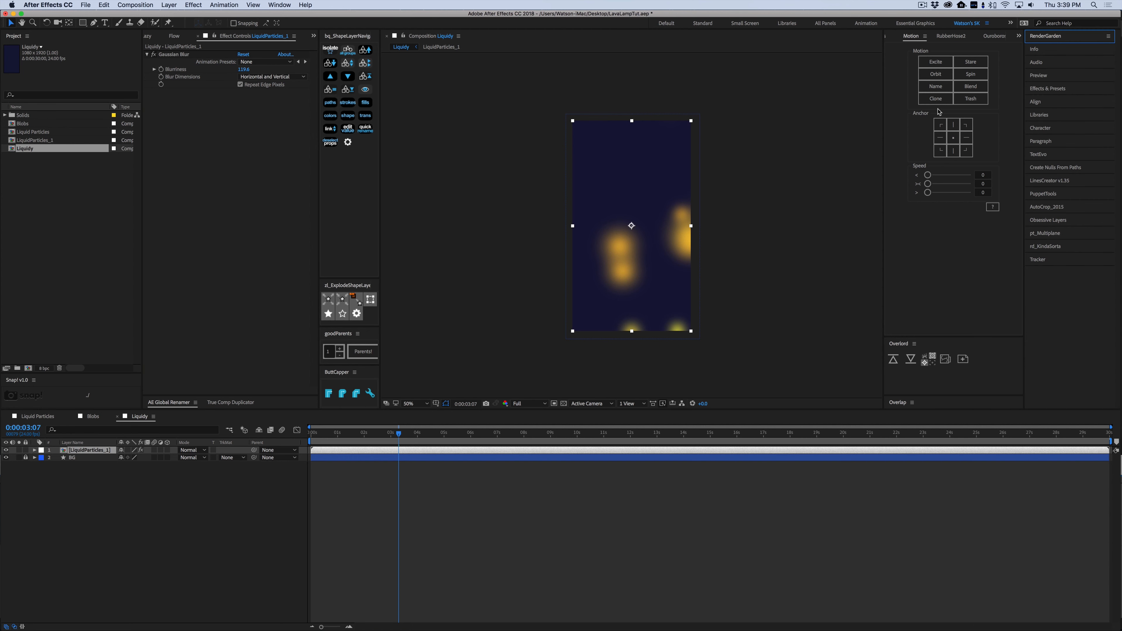
left_click(1047, 90)
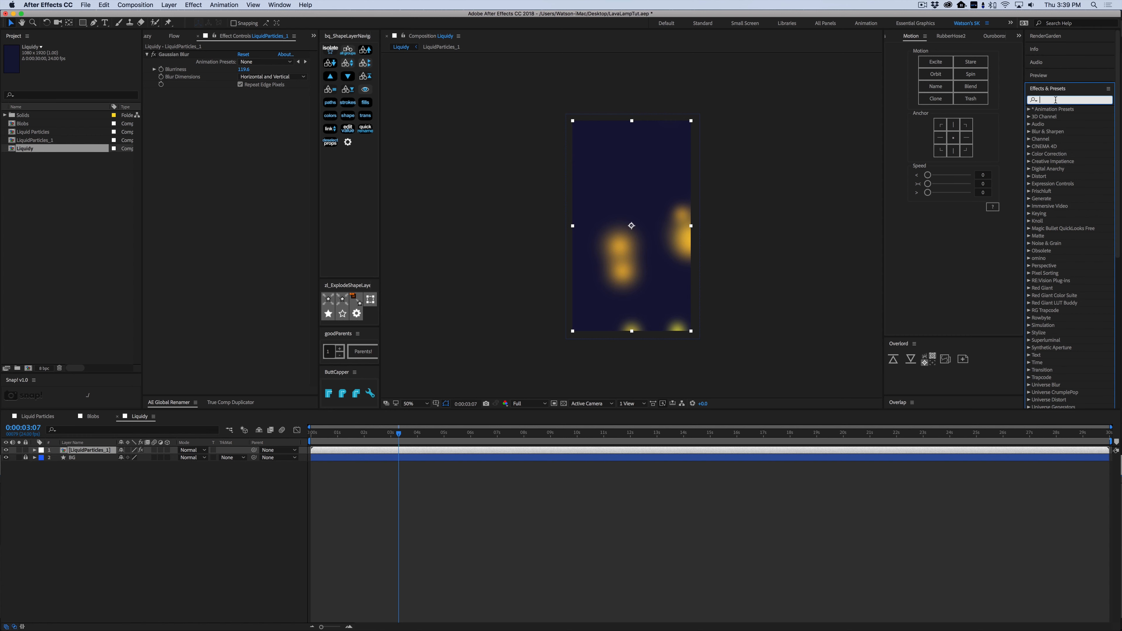
type("simpl")
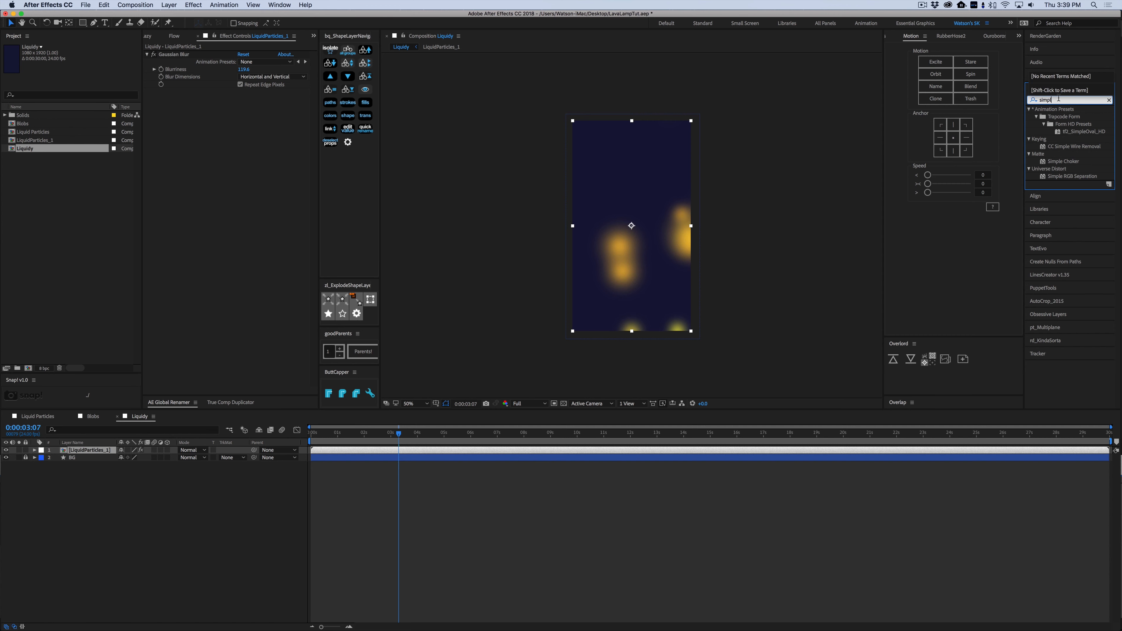
left_click(1060, 161)
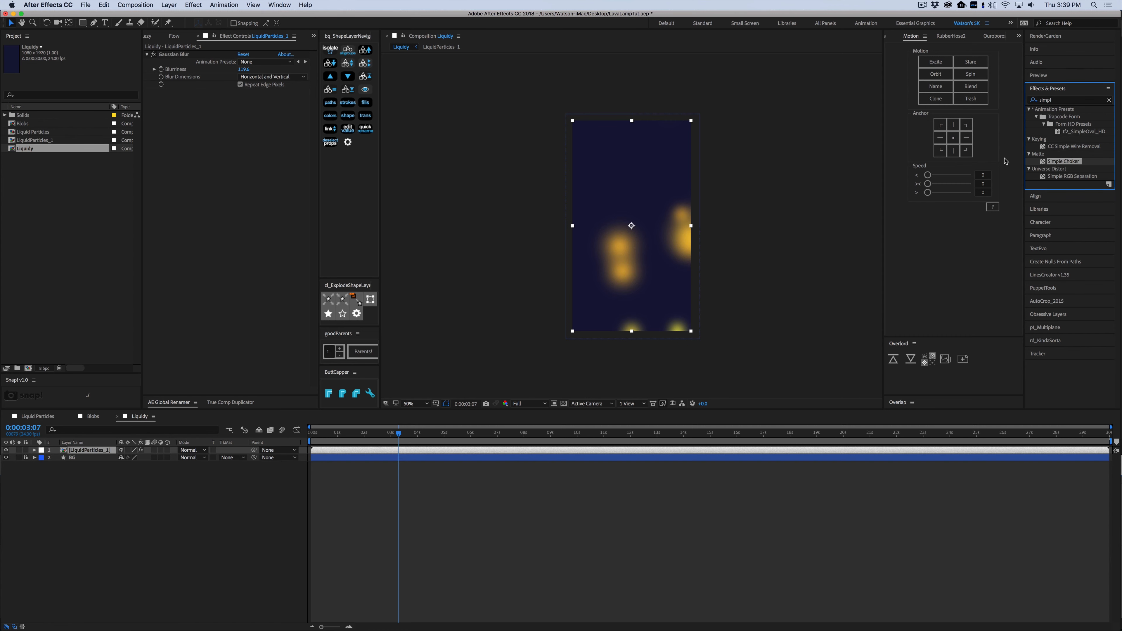
- Apply the Simple Choker matte effect to the LiquidParticles_1 layer and set its Choke Matte to -99
left_click(193, 4)
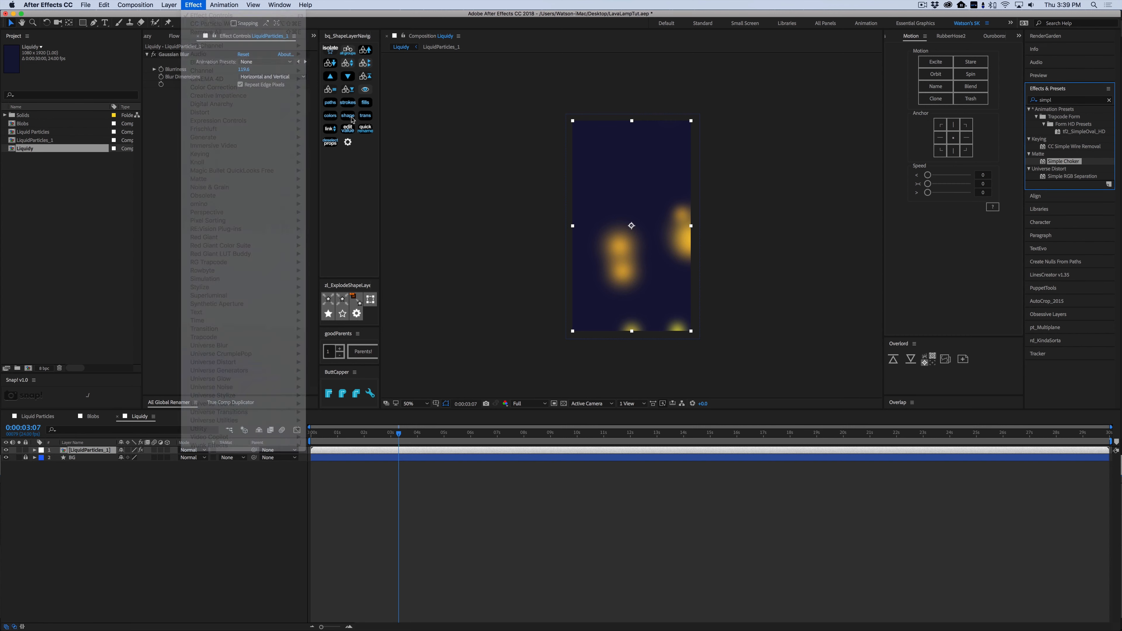
left_click(413, 539)
left_click(400, 450)
left_click(210, 4)
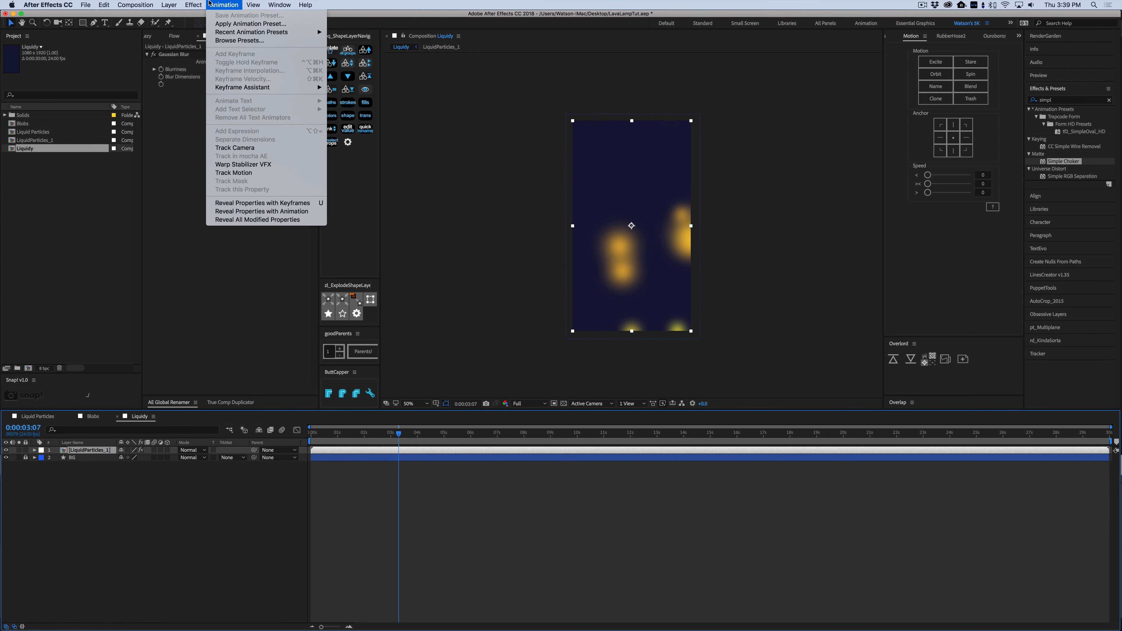
mouse_move(195, 3)
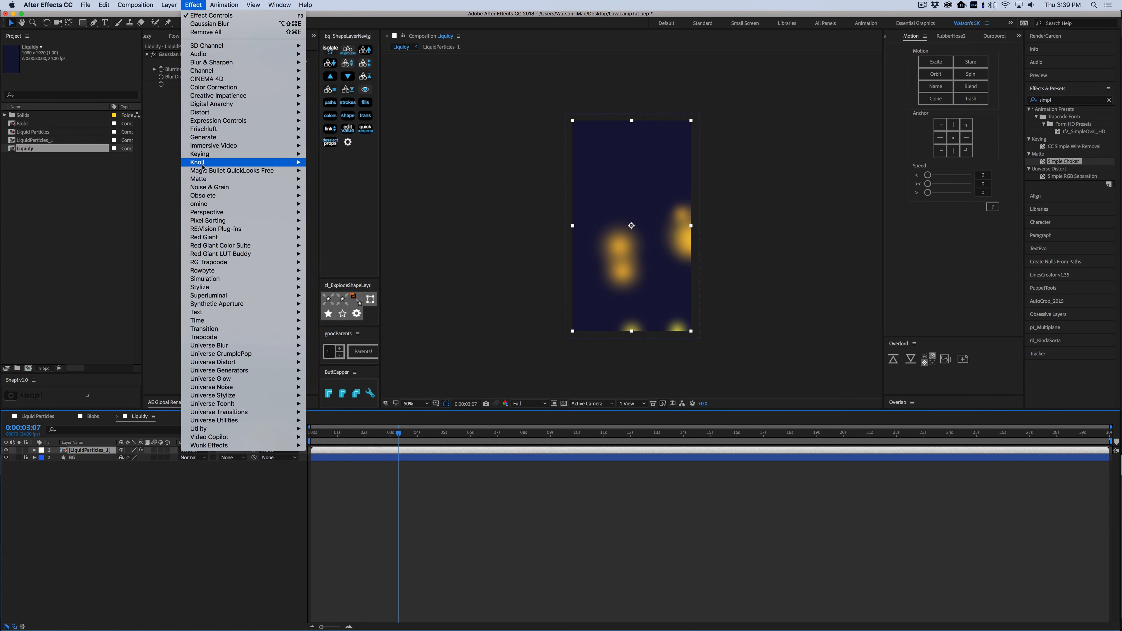
mouse_move(228, 179)
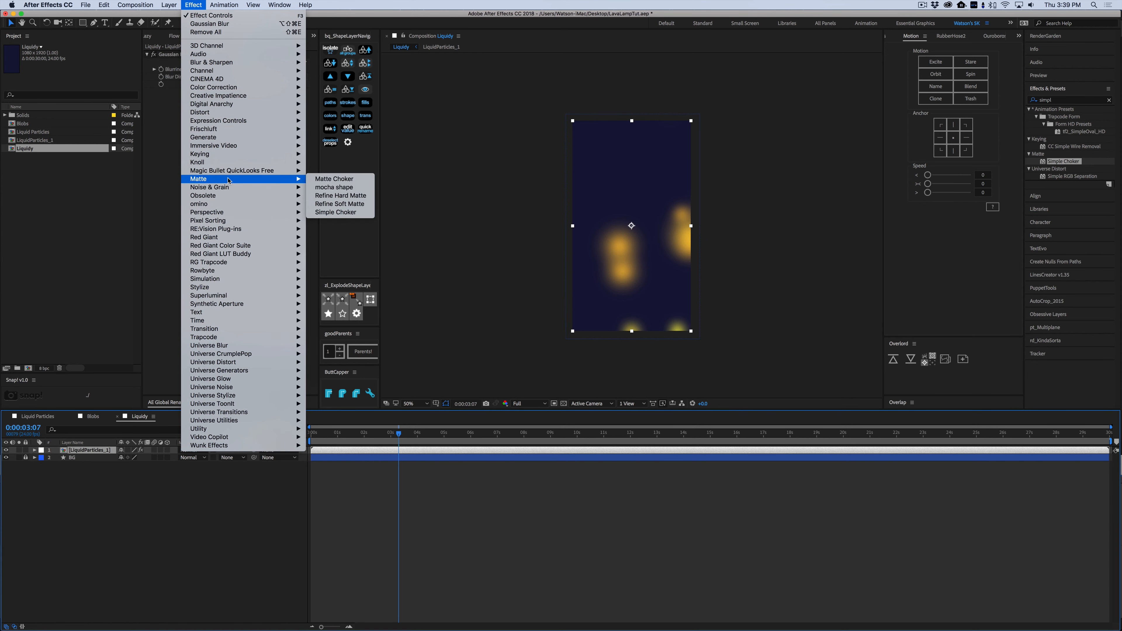
left_click(341, 213)
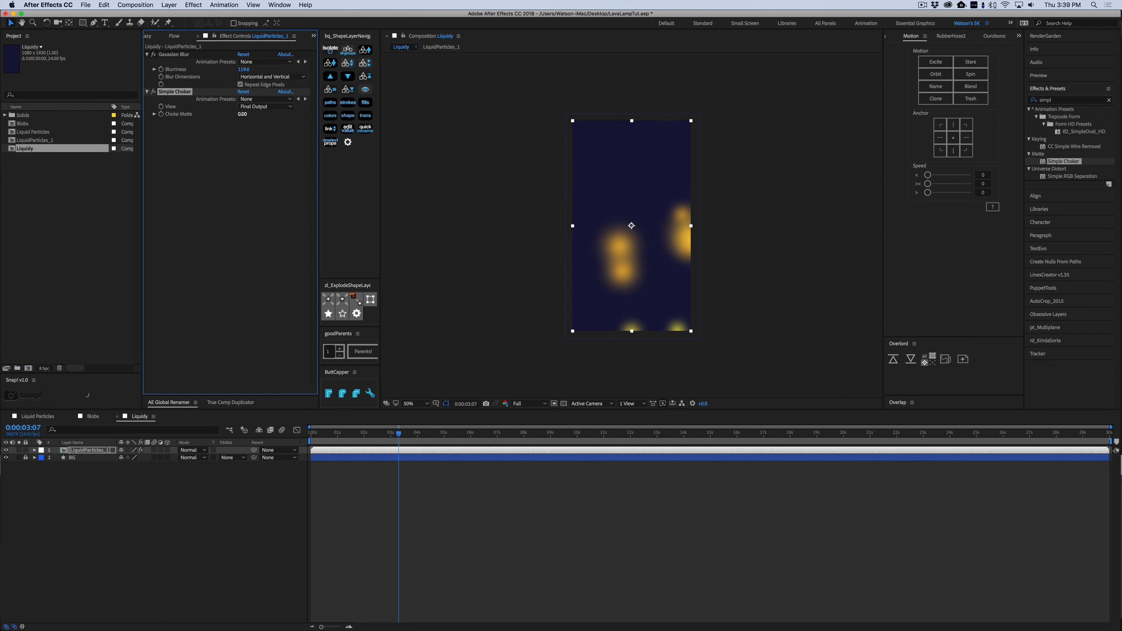
left_click_drag(242, 114, 102, 118)
left_click(460, 522)
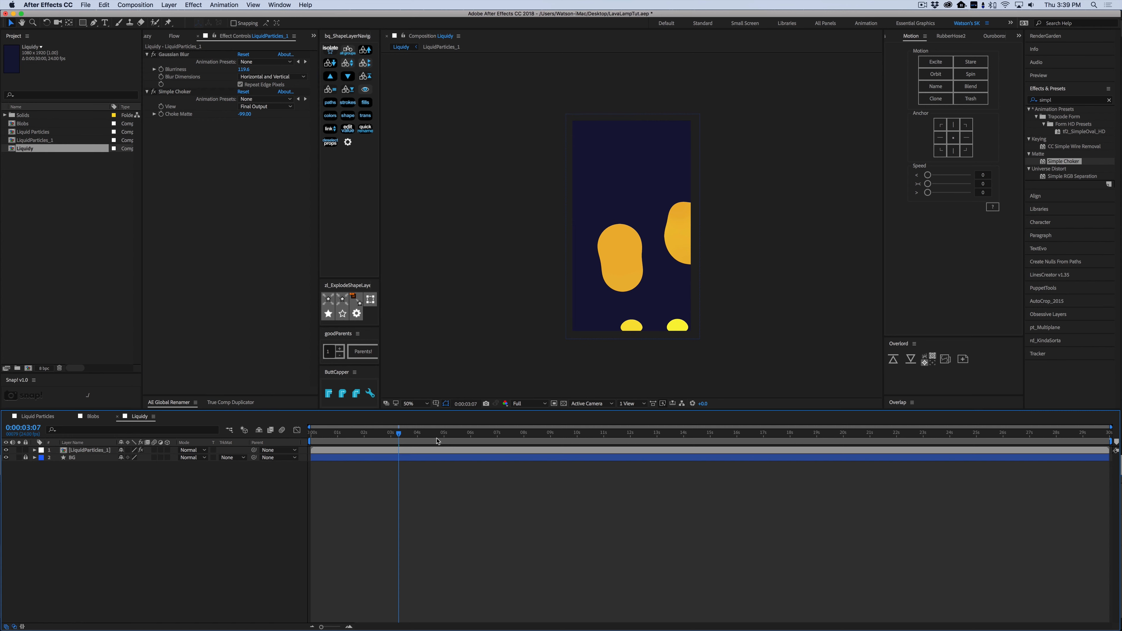
- Preview the choked blobs in Liquidy from about 3 seconds and scrub on to around 20 seconds
key("space")
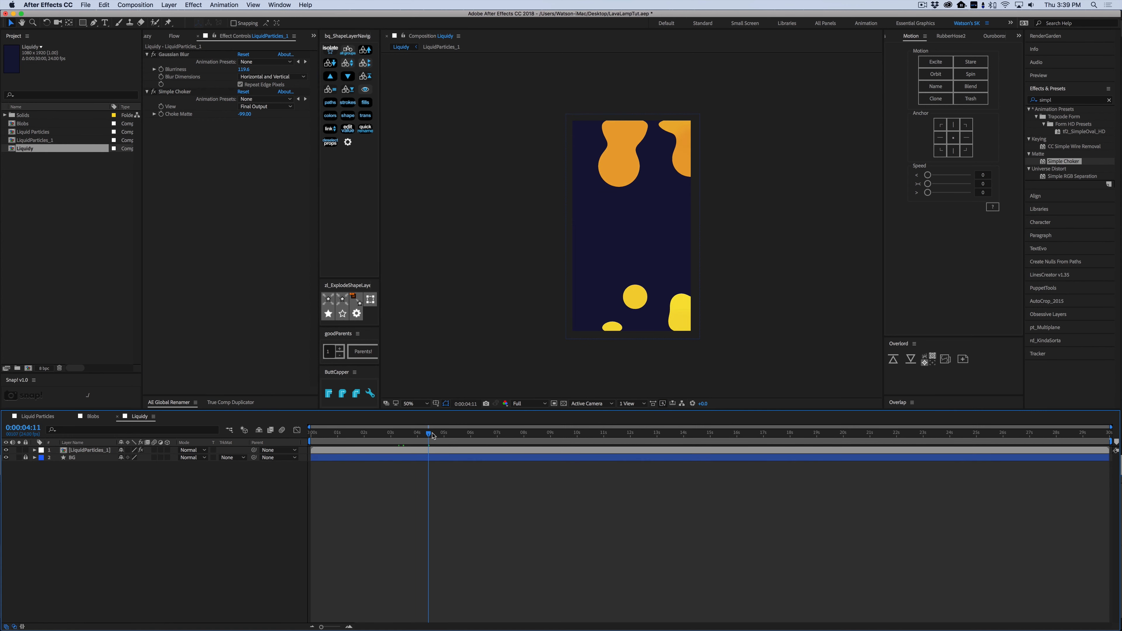
left_click_drag(432, 435, 816, 441)
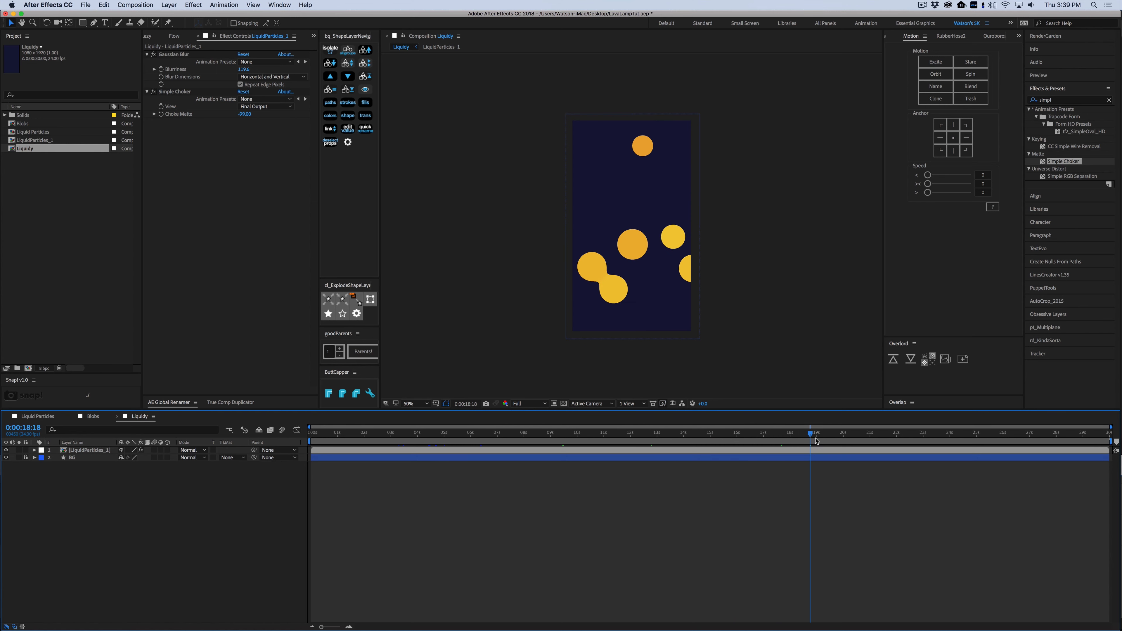
key("space")
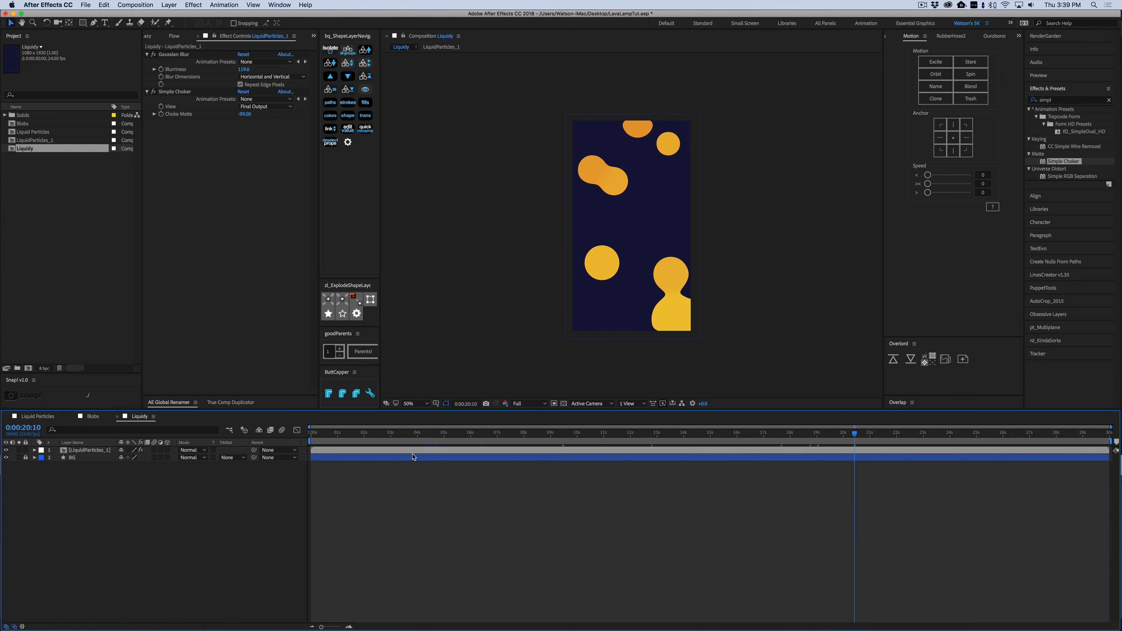
- Open the LiquidParticles_1 composition and set the original Particles layer's Birth Size and Death Size to 3
double_click(86, 450)
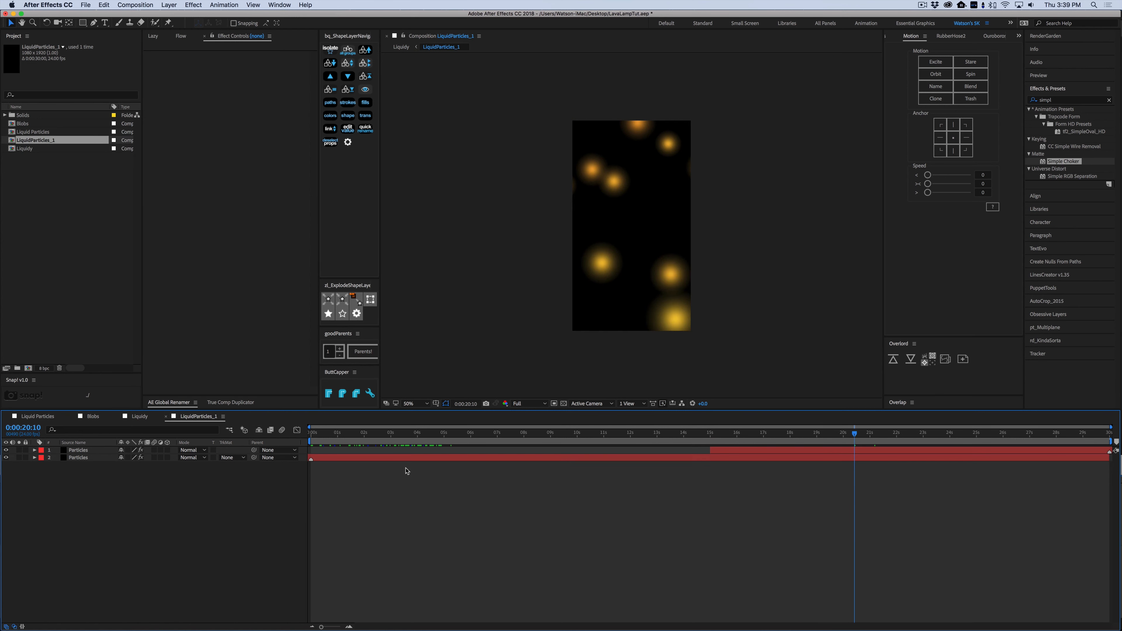
left_click(401, 445)
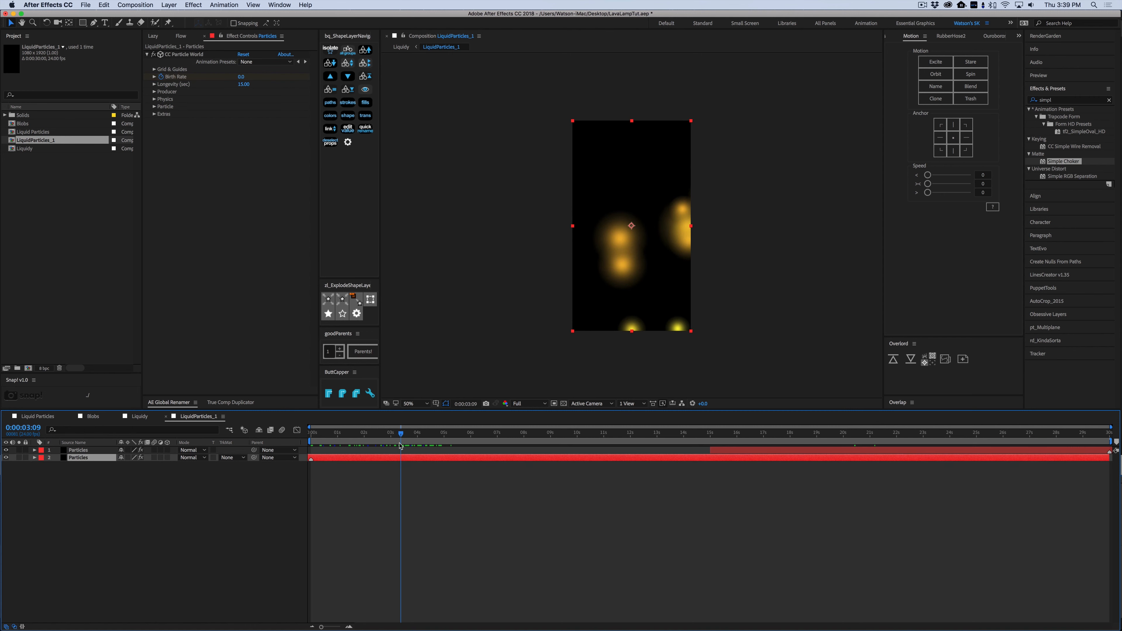
left_click(154, 107)
left_click(245, 151)
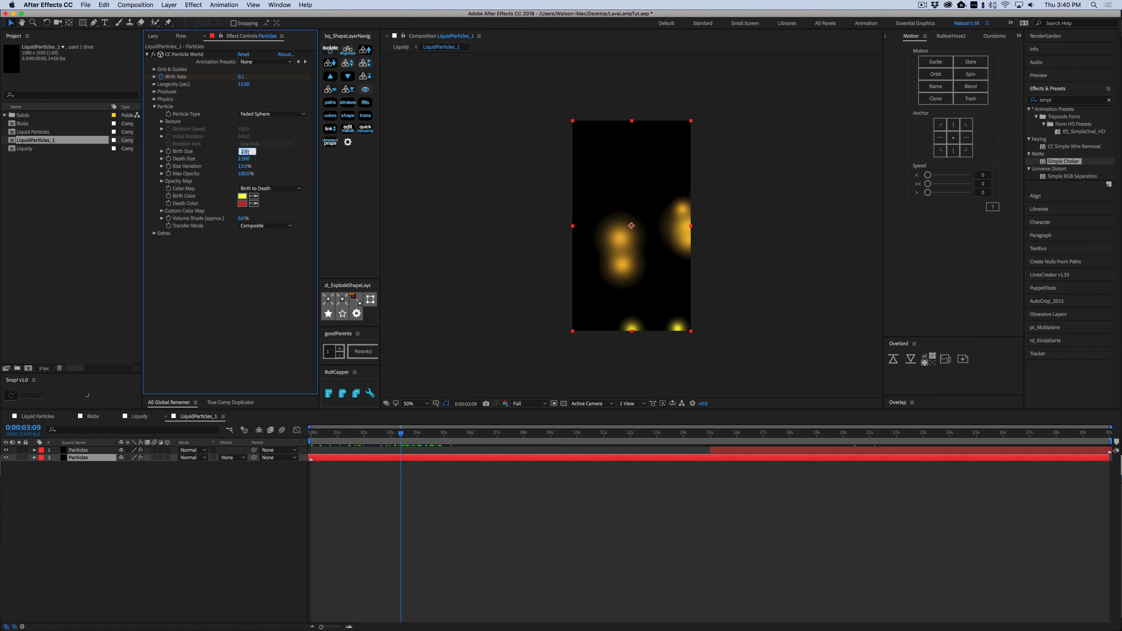
left_click(246, 159)
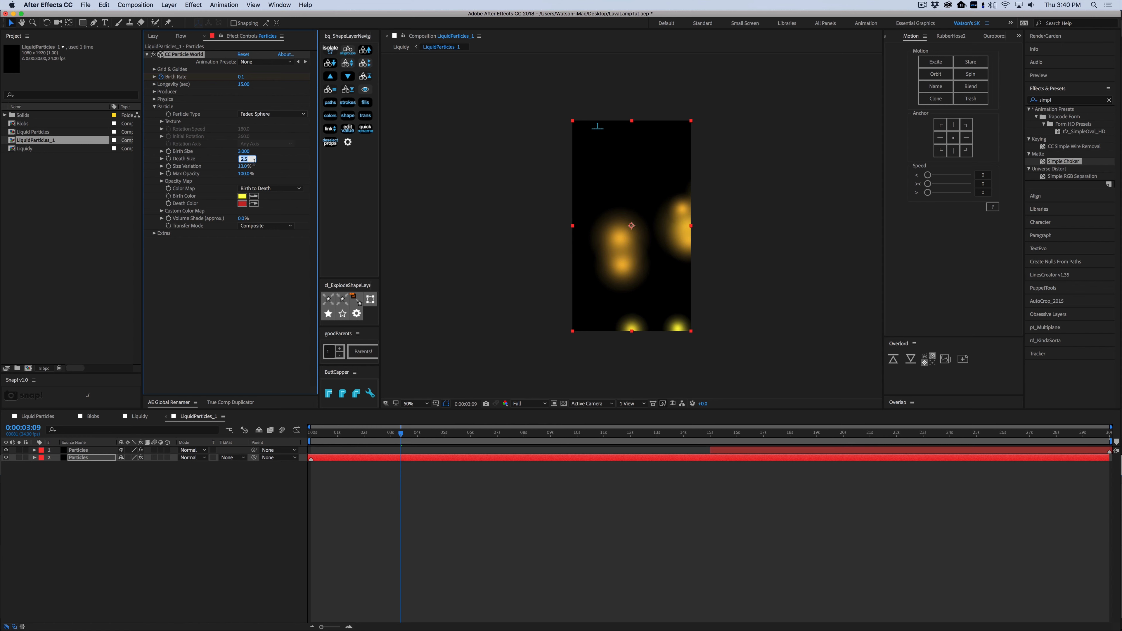
type("3")
left_click(484, 504)
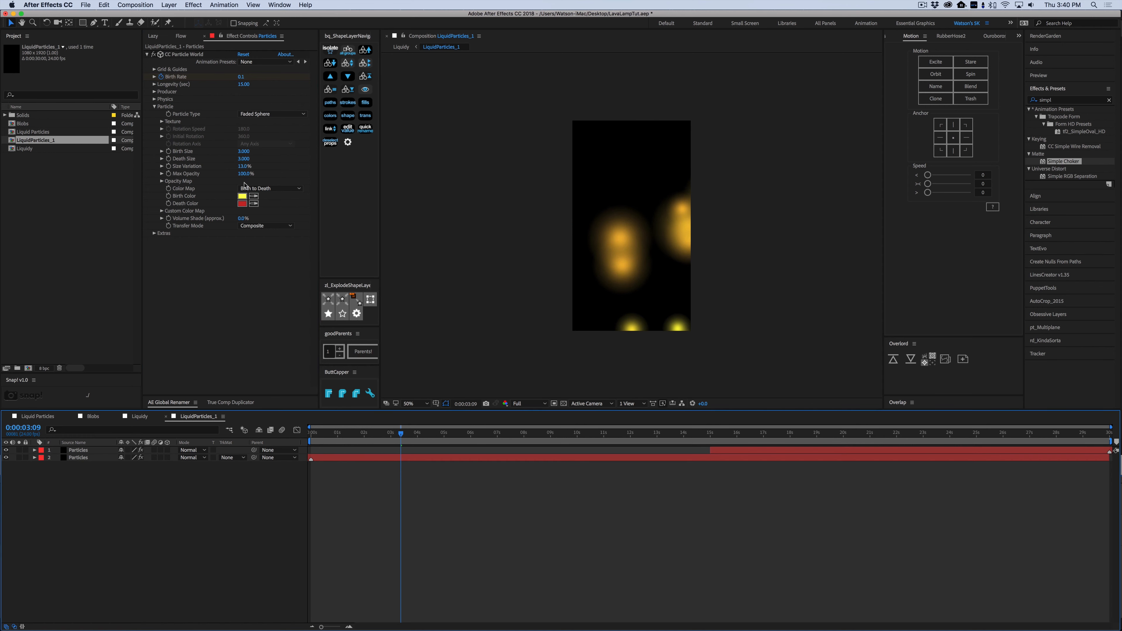
- Increase the original Particles layer's Birth Size and Death Size to 4 and scrub the timeline to 0:00:06:01
left_click(244, 151)
left_click(245, 159)
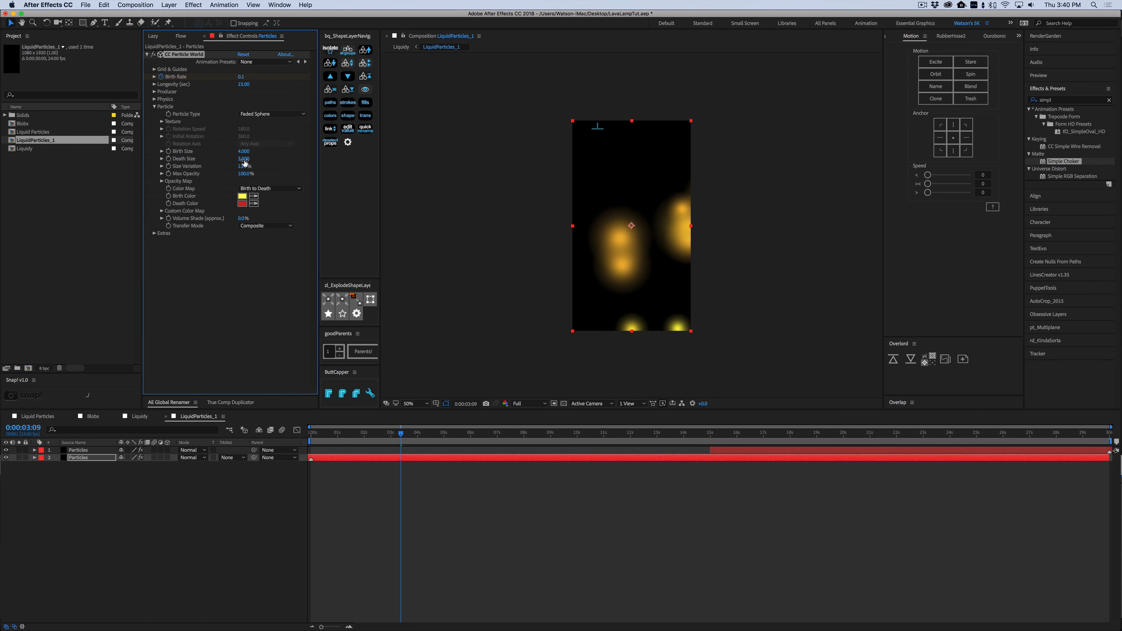
type("4")
left_click(511, 553)
left_click_drag(409, 434, 496, 434)
left_click(472, 438)
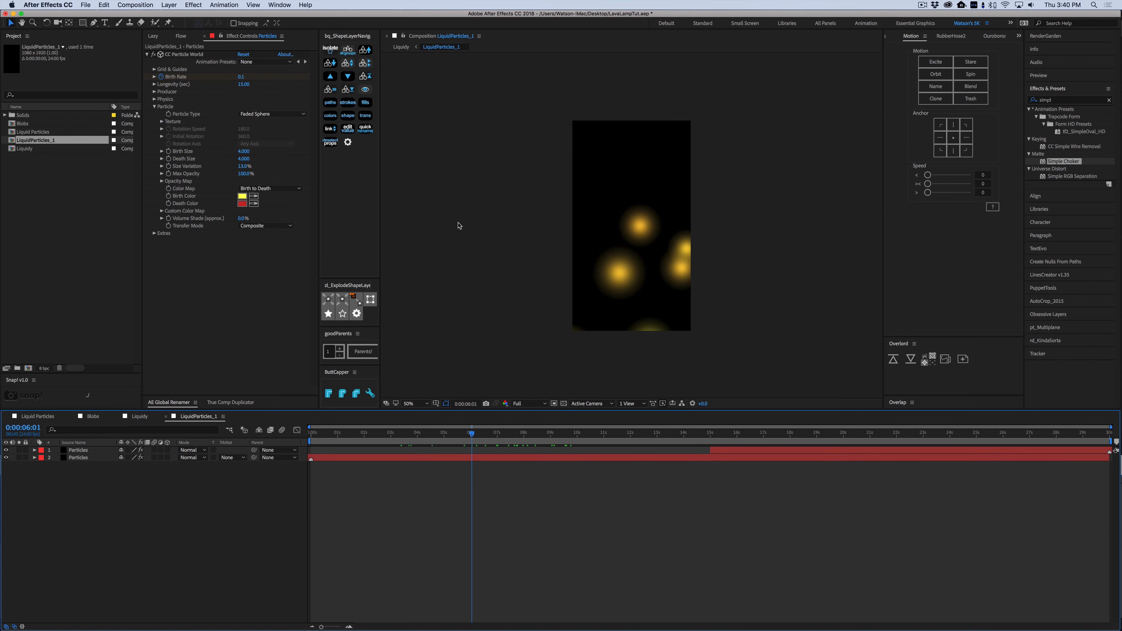
- Reduce the Producer Radius X of the original Particles layer and set its Radius Z to 0.150
left_click(154, 91)
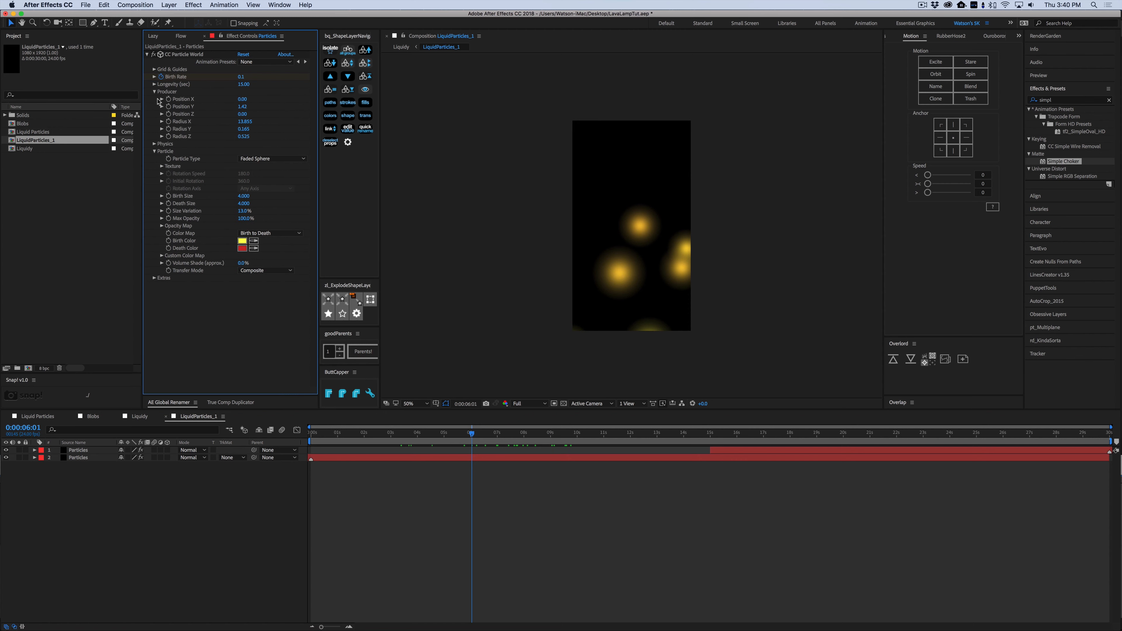
left_click_drag(239, 140, 3, 131)
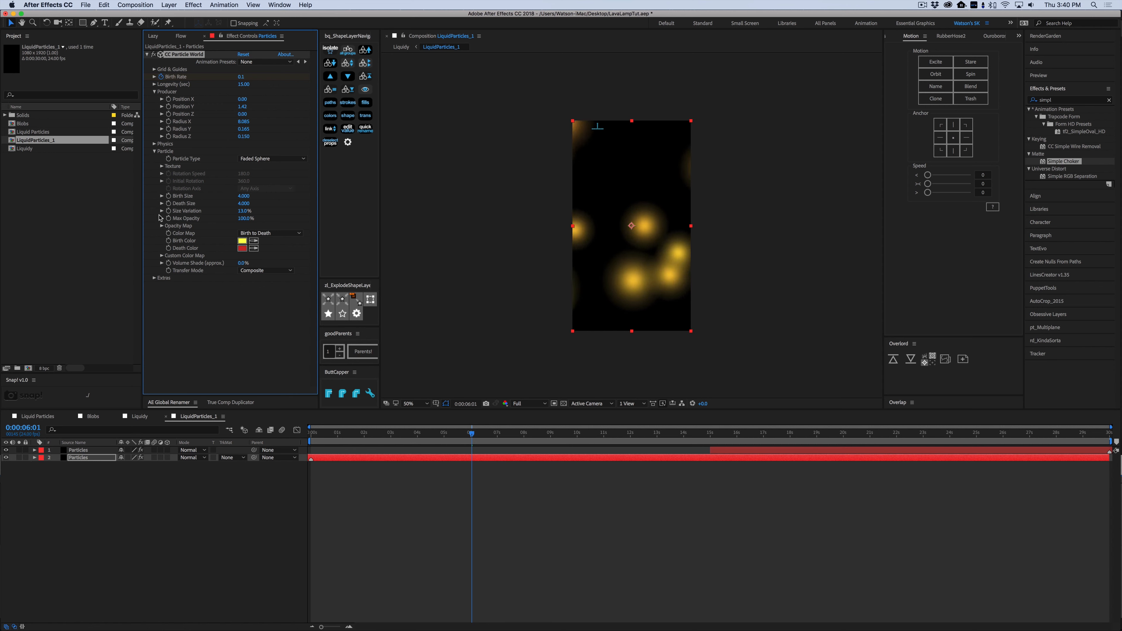
- Scrub LiquidParticles_1 to 0:00:11:04 and set the original Particles layer's Birth Size and Death Size to 5
left_click(537, 492)
left_click_drag(495, 439, 608, 438)
left_click(490, 460)
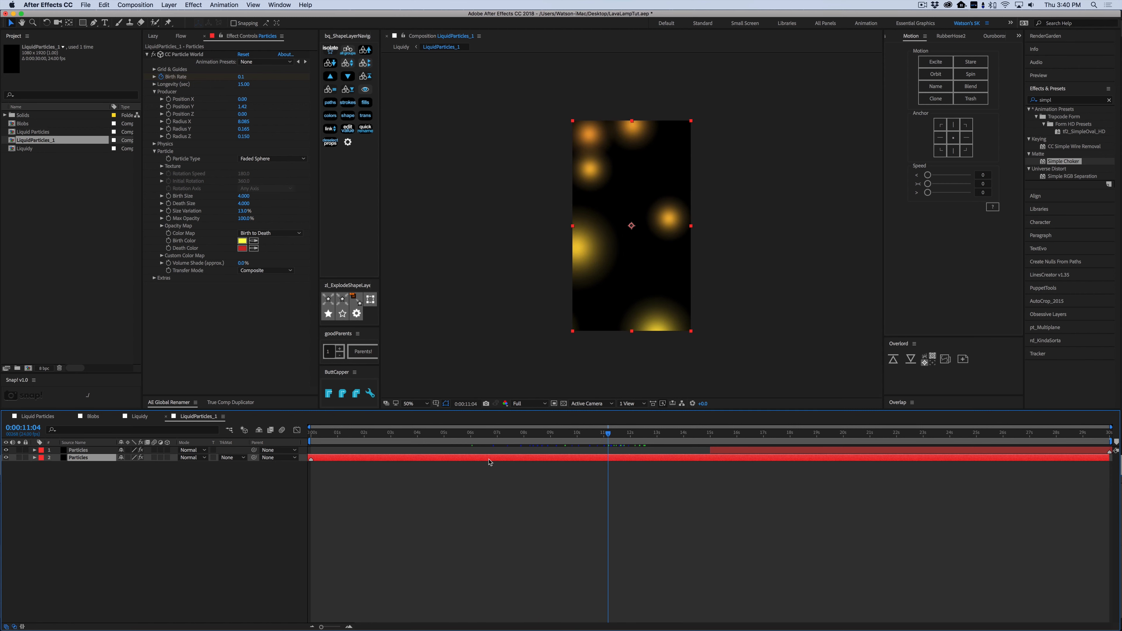
key("super+d")
key("super+z")
left_click(241, 196)
key("Tab")
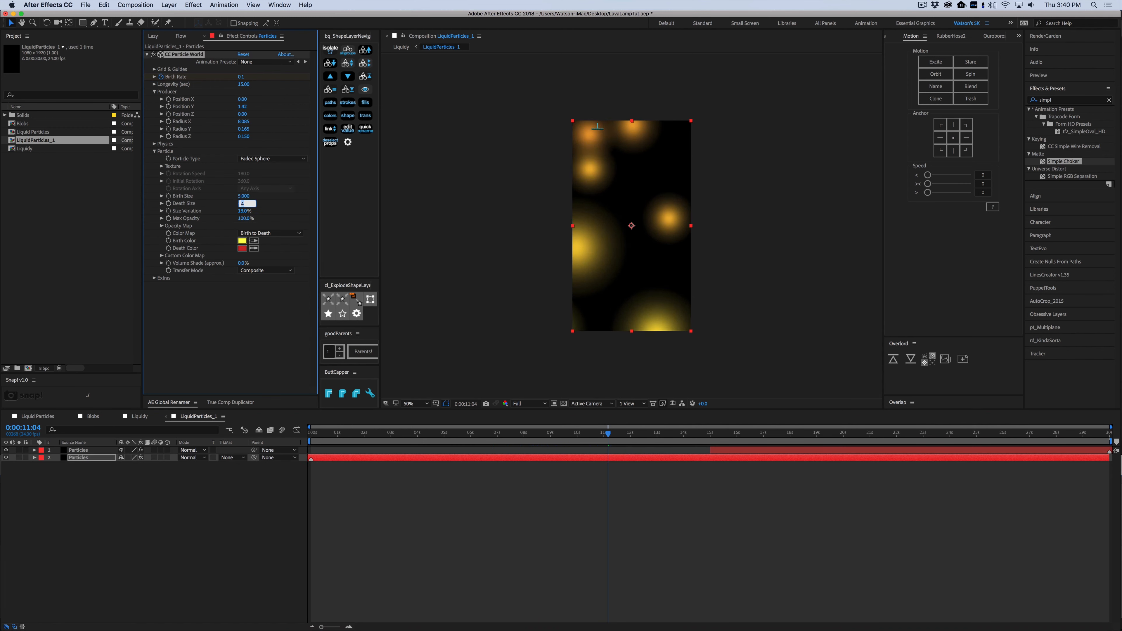
left_click(618, 528)
- Duplicate the original Particles layer, offset the copy to start at 15 seconds, and delete the old offset copy
left_click(500, 458)
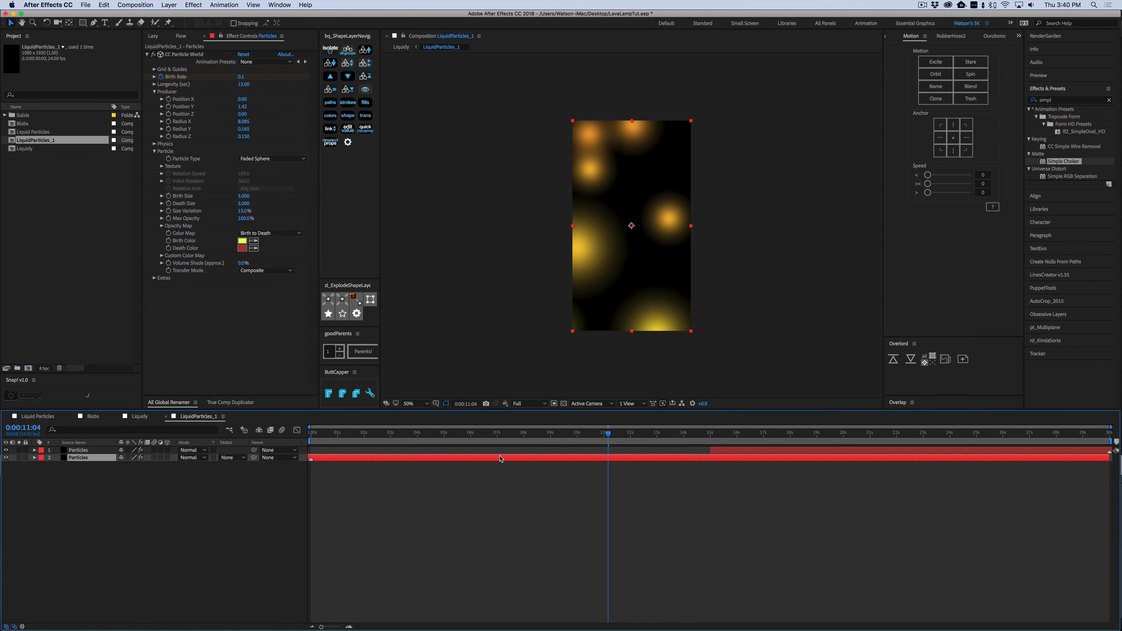
key("super+d")
left_click_drag(327, 461, 744, 460)
left_click(743, 451)
key("Delete")
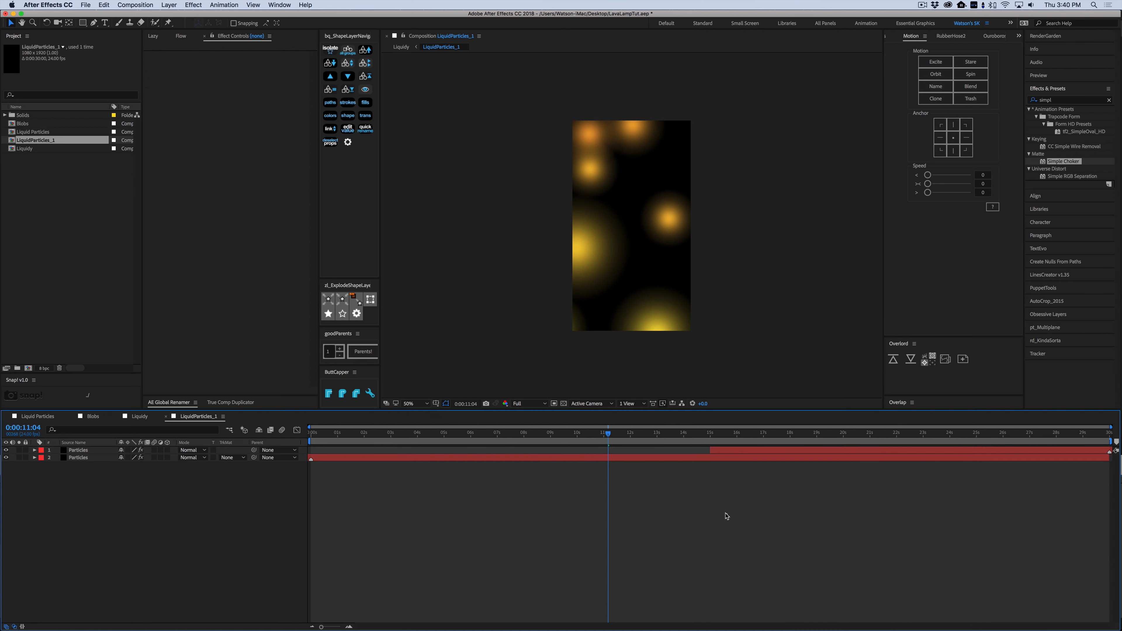
- Preview the enlarged blobs in the Liquidy composition from about 16 seconds and again from about 9 seconds
left_click(140, 416)
left_click(636, 582)
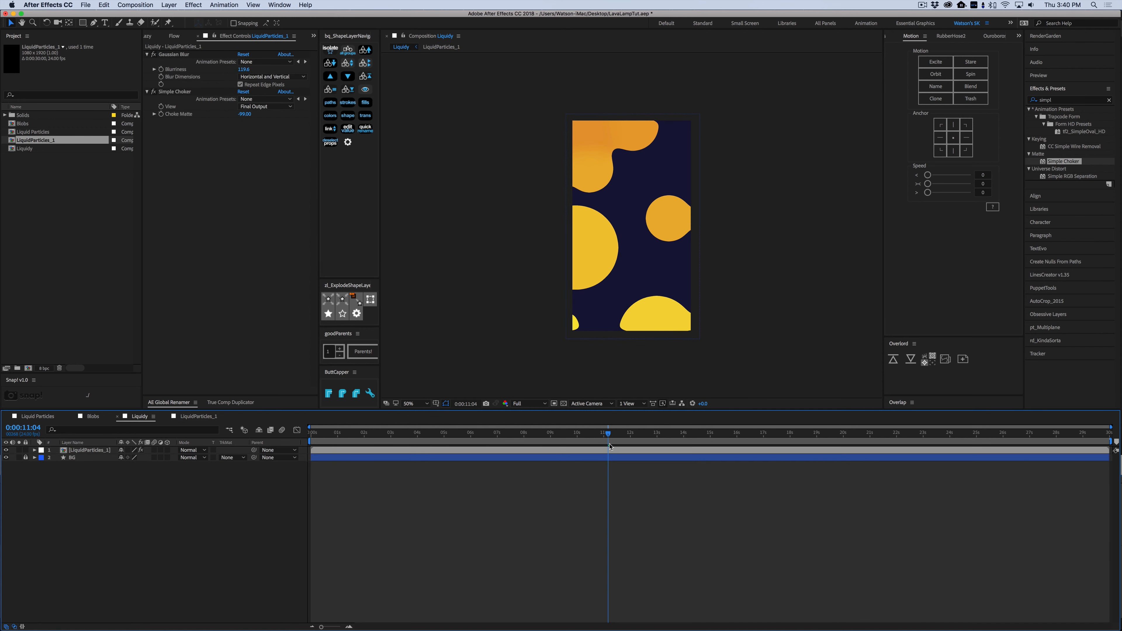
left_click_drag(584, 439, 733, 441)
key("space")
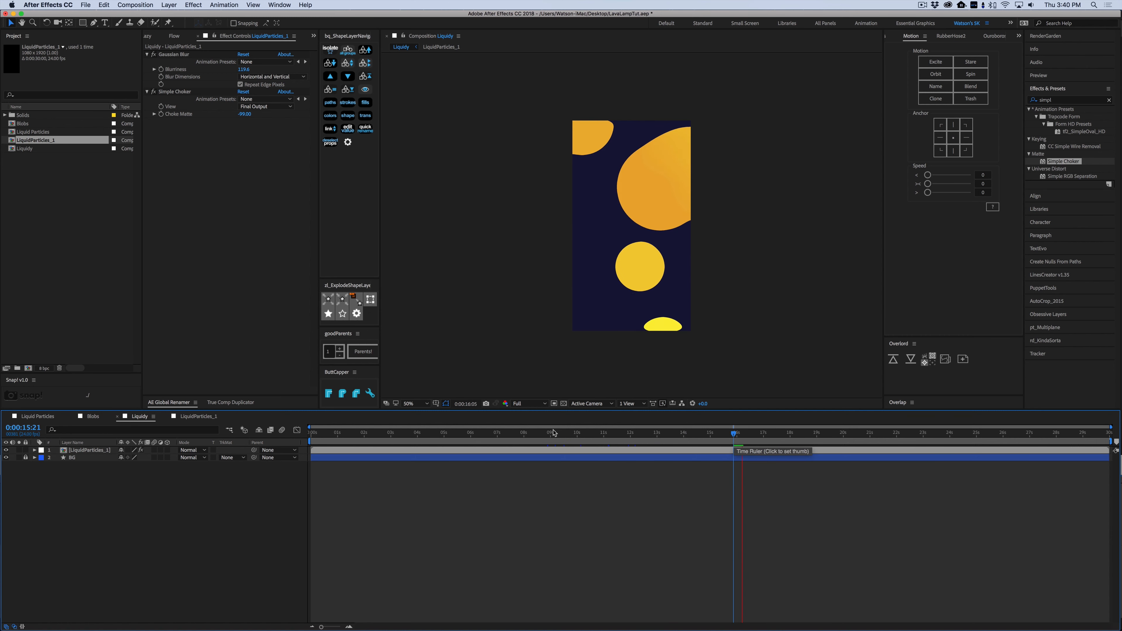
mouse_move(565, 434)
left_mouse_down()
mouse_move(495, 437)
mouse_move(545, 436)
left_mouse_up()
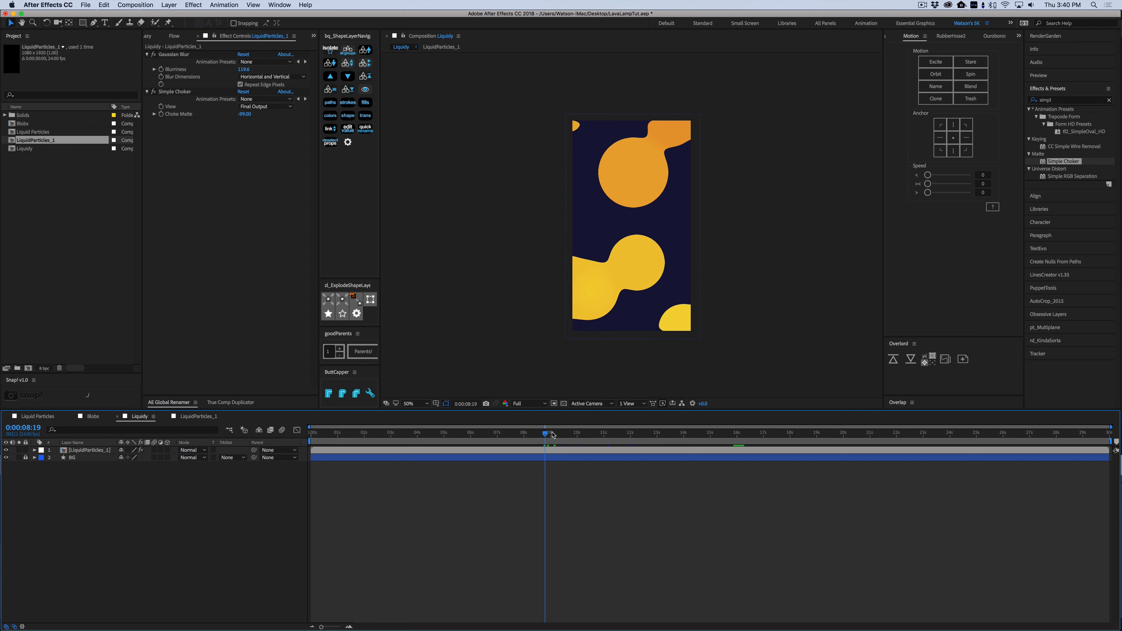
mouse_move(546, 436)
left_mouse_down()
mouse_move(534, 436)
mouse_move(545, 435)
left_mouse_up()
key("space")
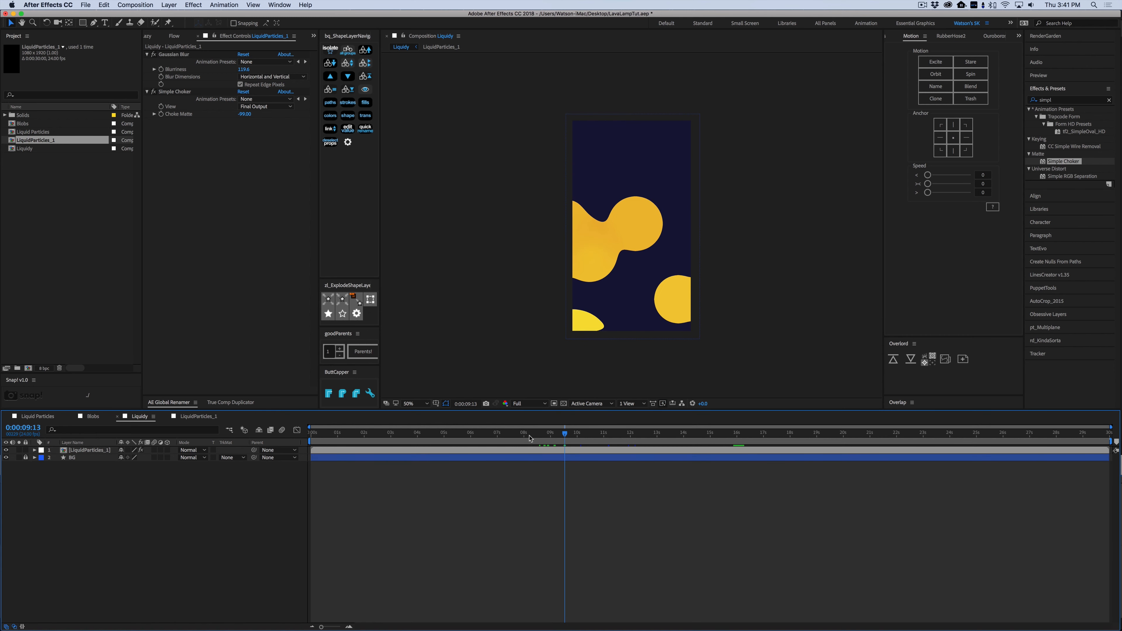
left_click(445, 435)
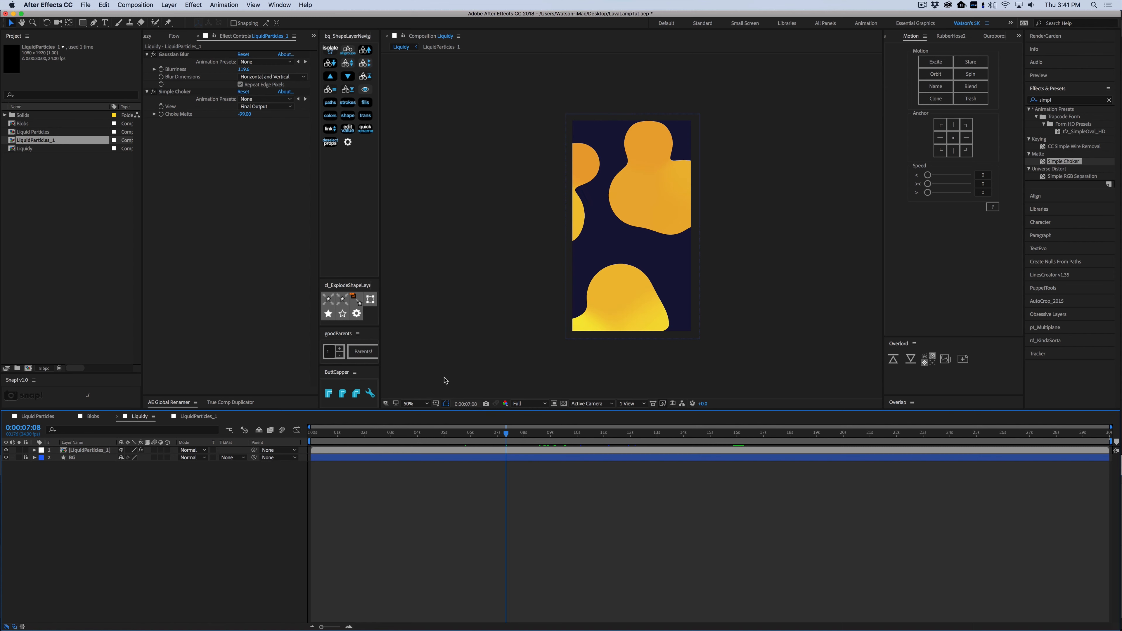
- Set Simple Choker's Choke Matte to -100 and scale the LiquidParticles_1 layer slightly beyond the composition's edges
left_click_drag(248, 116, 245, 116)
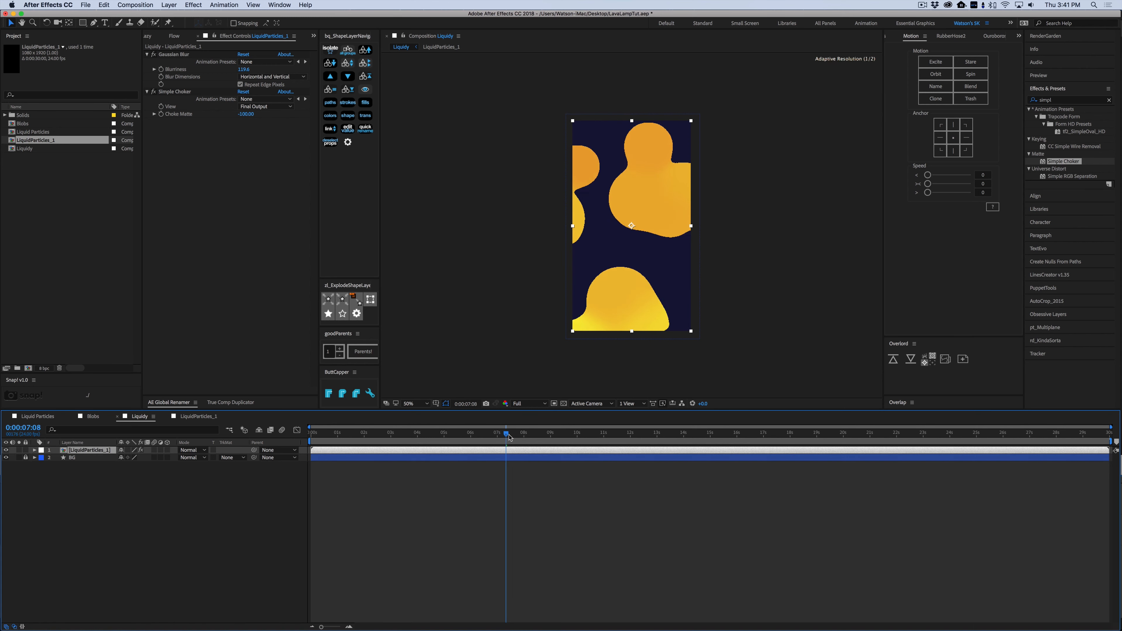
left_click_drag(505, 434, 475, 438)
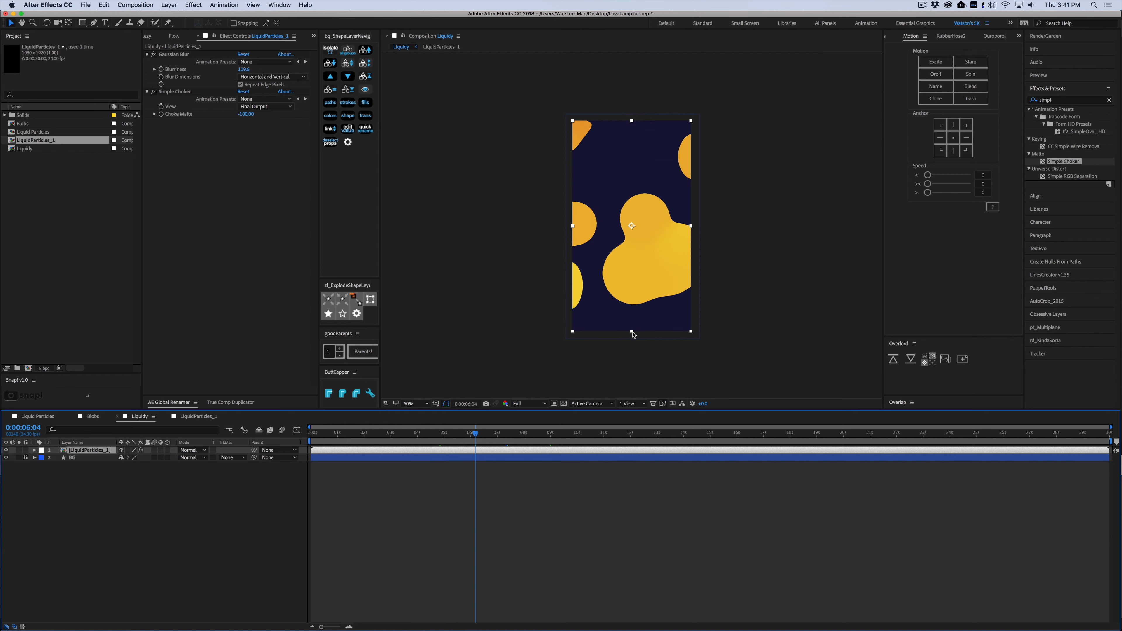
left_click_drag(633, 335, 635, 349)
left_click(494, 562)
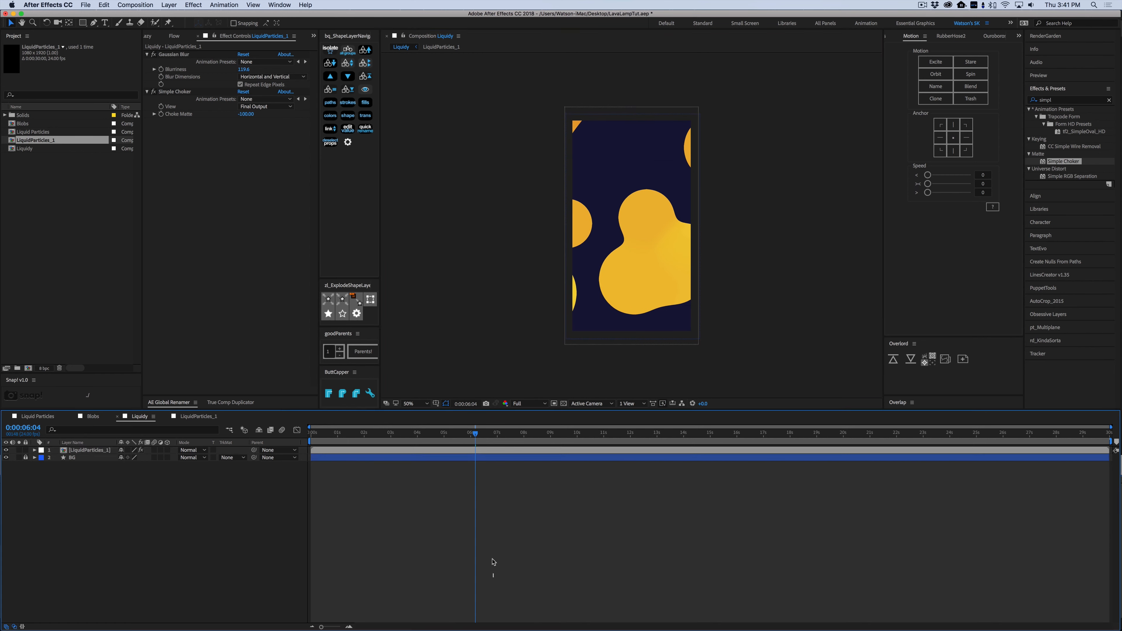
- Open LiquidParticles_1 at 0:00:02:10 and increase the original Particles layer's Producer Radius X to about 16.2
left_click_drag(472, 440, 371, 455)
double_click(371, 452)
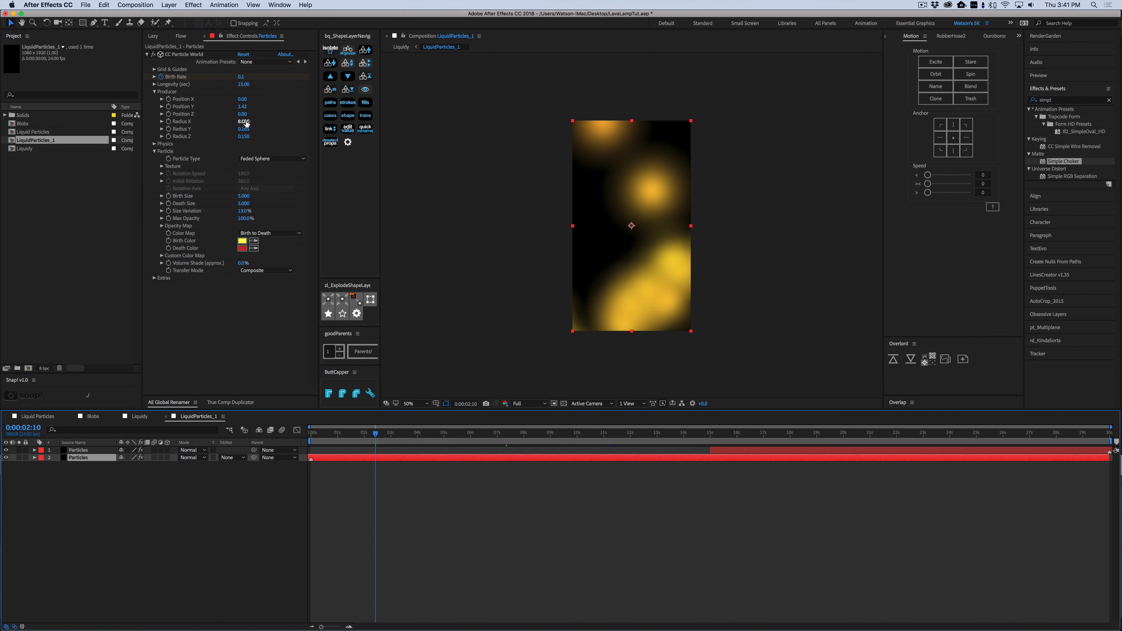
left_click_drag(247, 123, 277, 127)
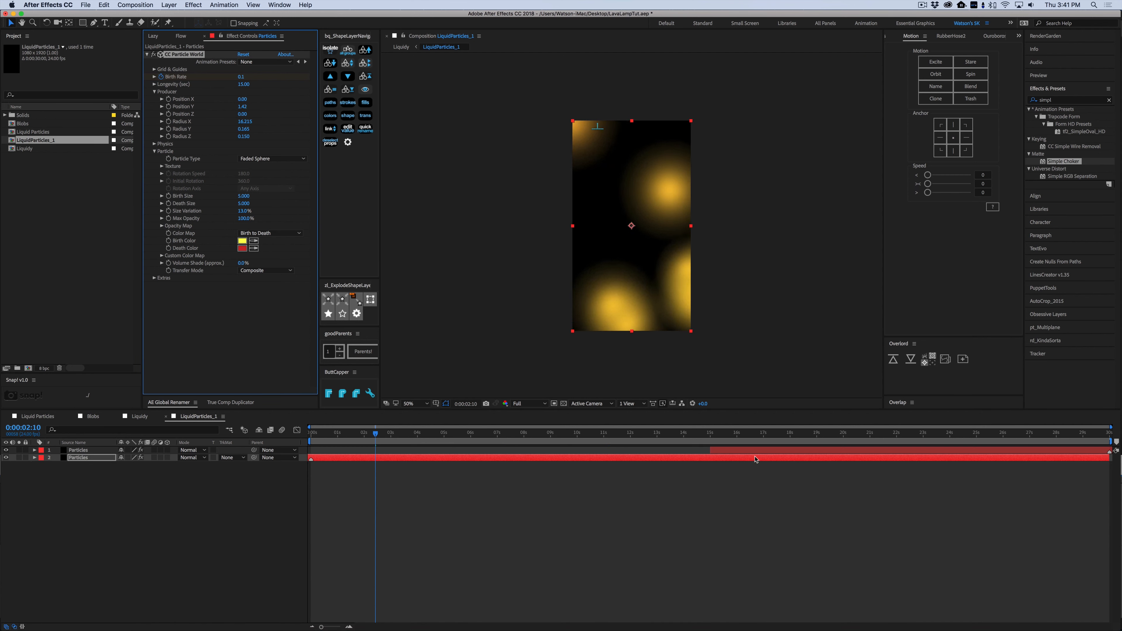
- Replace the offset Particles layer with a fresh duplicate of the widened original, starting at 15 seconds
left_click(679, 462)
key("super+d")
left_click_drag(330, 459, 1071, 465)
left_click_drag(708, 461, 755, 460)
left_click(756, 452)
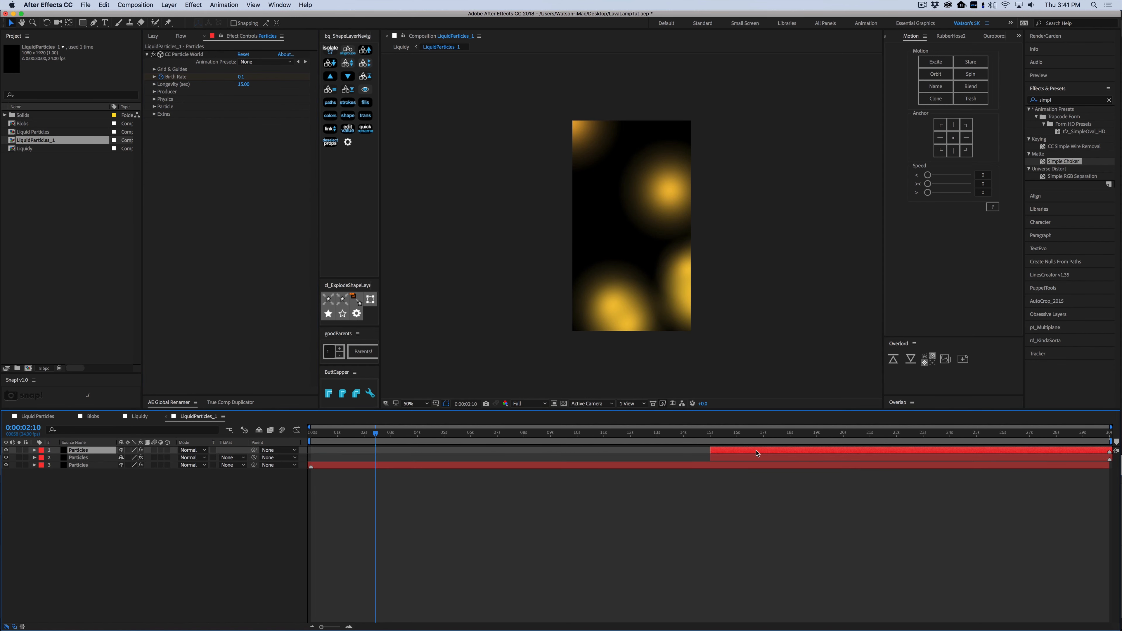
key("Delete")
- Preview the wider spread in Liquidy and set the original Particles layer's Birth Size and Death Size to 4 in LiquidParticles_1
left_click(140, 417)
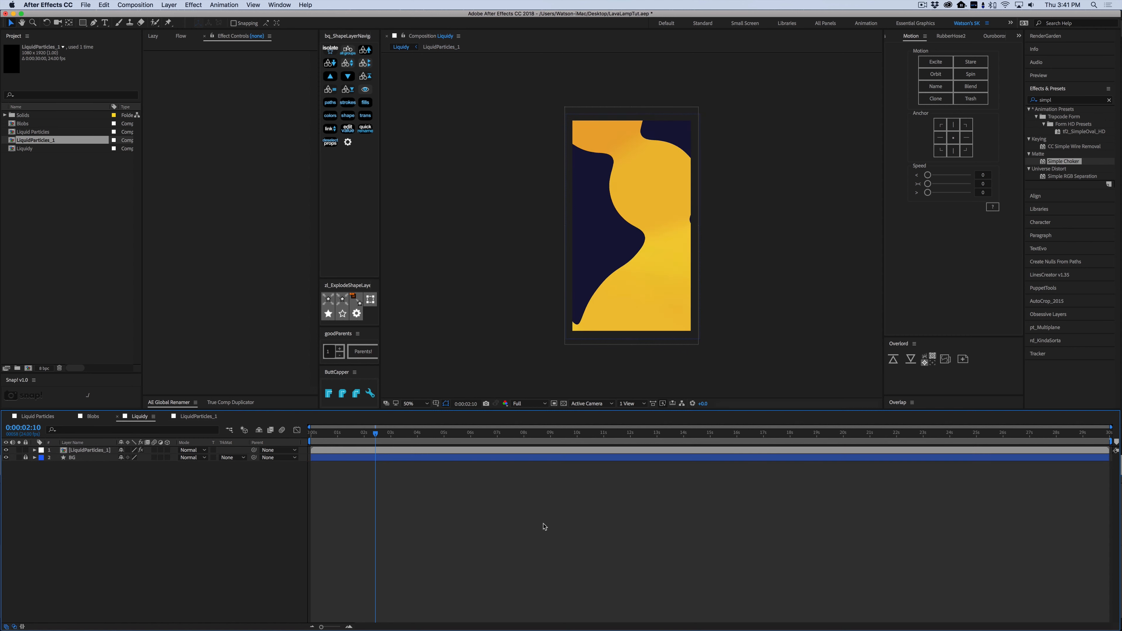
key("space")
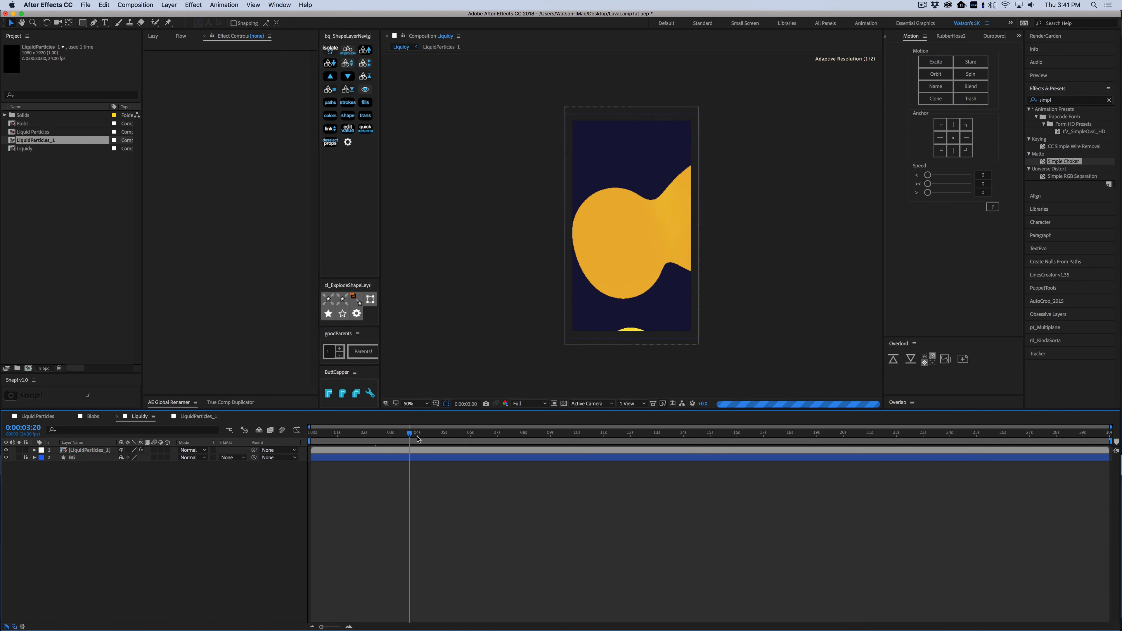
left_click(199, 416)
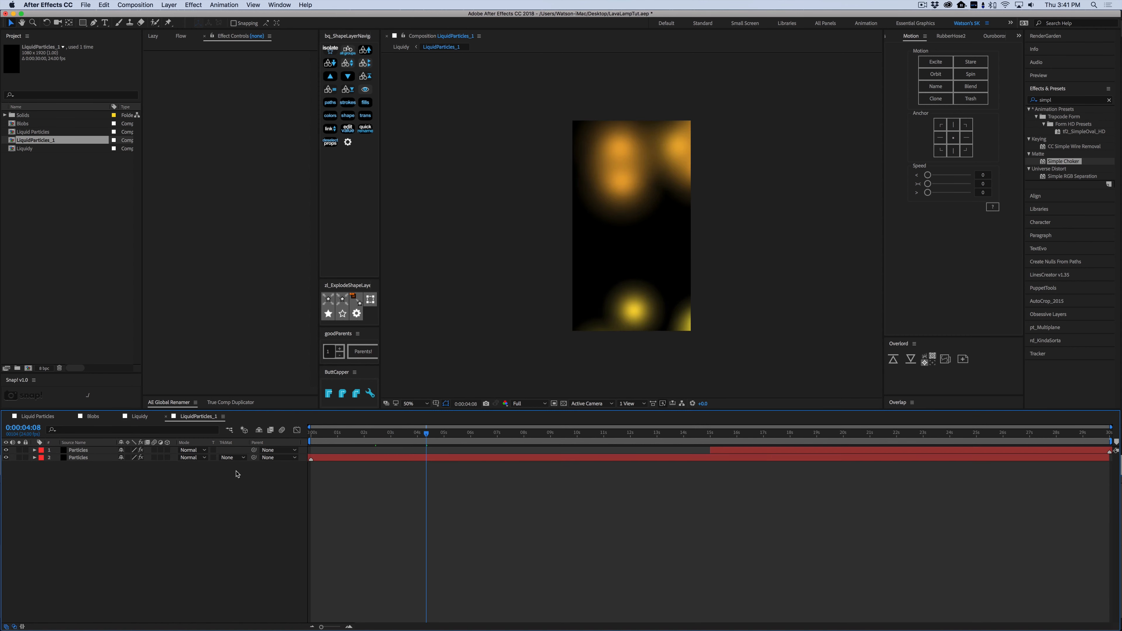
left_click(332, 457)
left_click(246, 195)
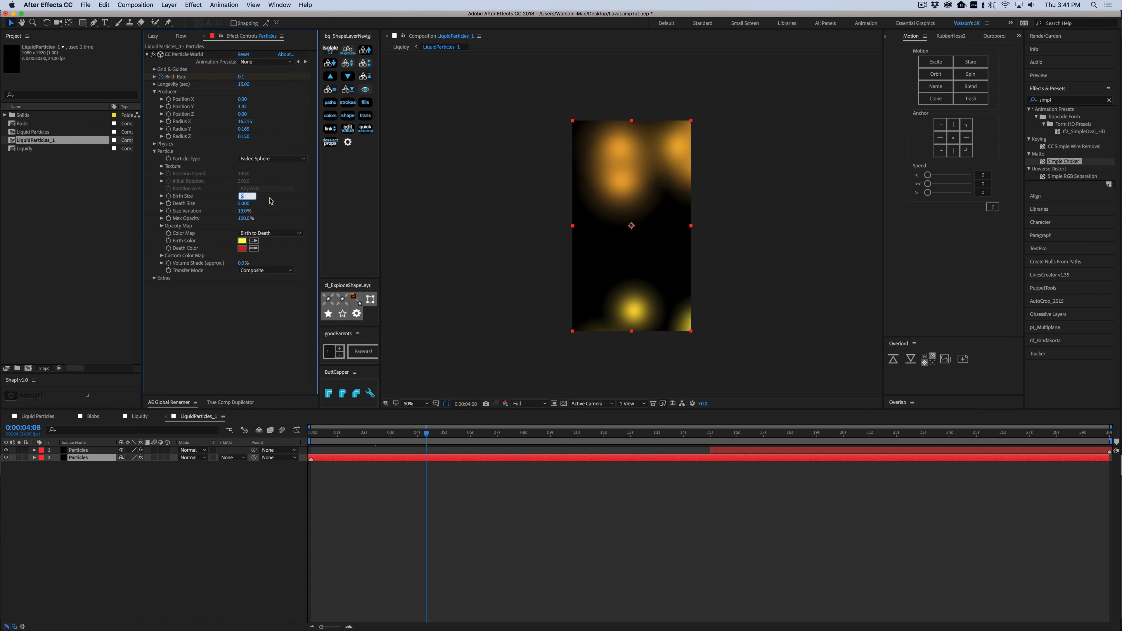
type("4")
key("Tab")
left_click(420, 518)
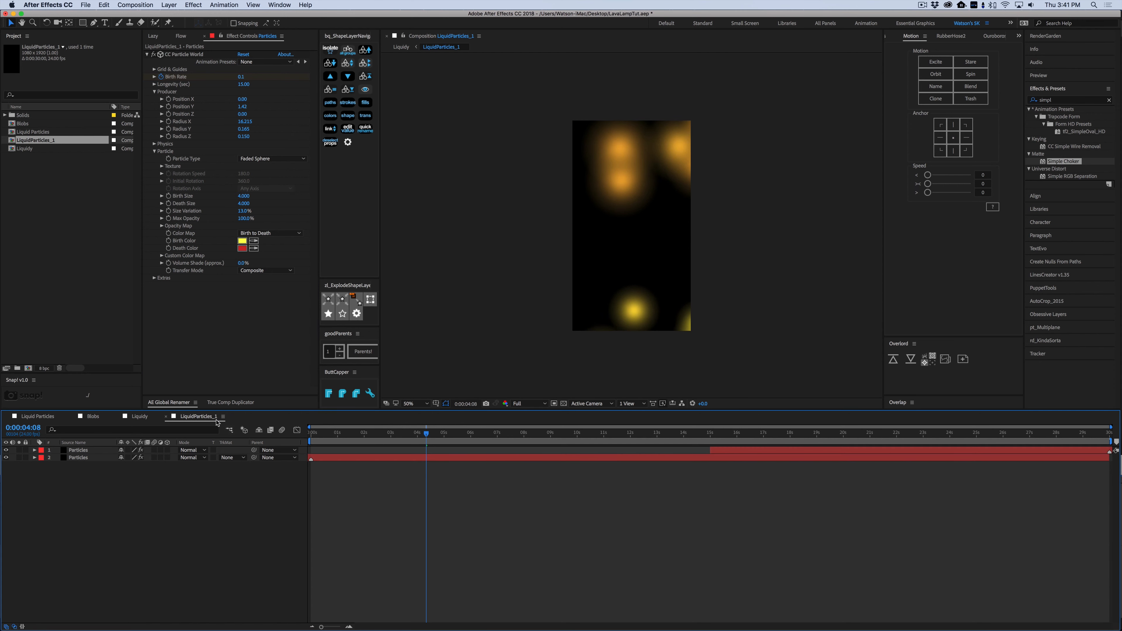
- Scrub through Liquidy to 19 seconds and back to 0:00:06:11 to check how the blobs merge
left_click(145, 417)
left_click_drag(434, 434, 816, 444)
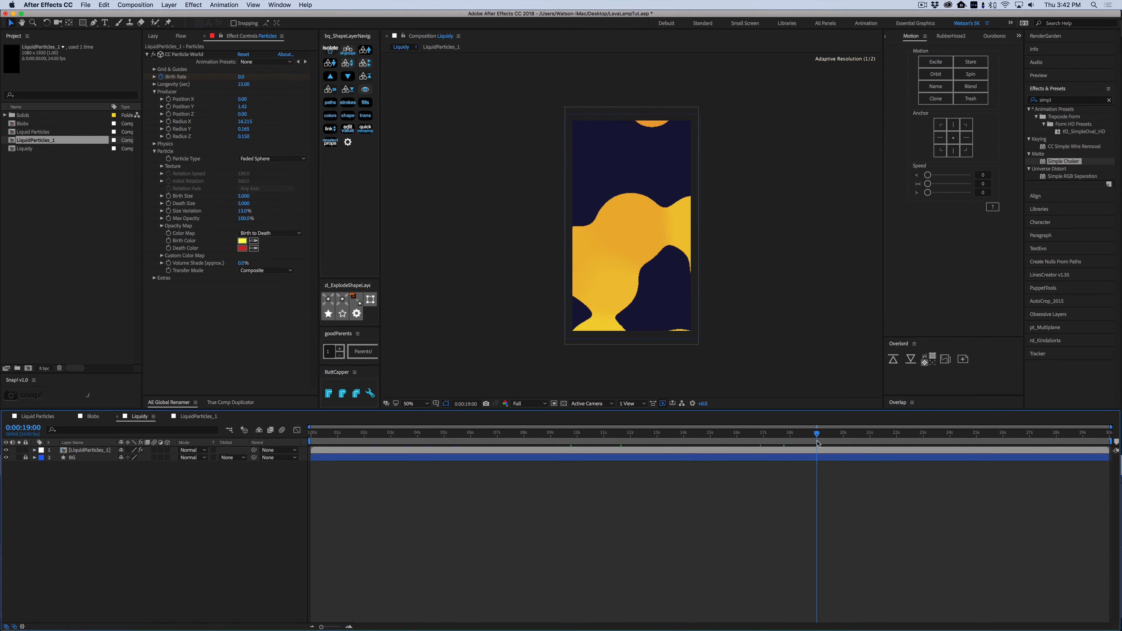
left_click(671, 526)
mouse_move(472, 442)
left_mouse_down()
mouse_move(312, 442)
mouse_move(483, 442)
left_mouse_up()
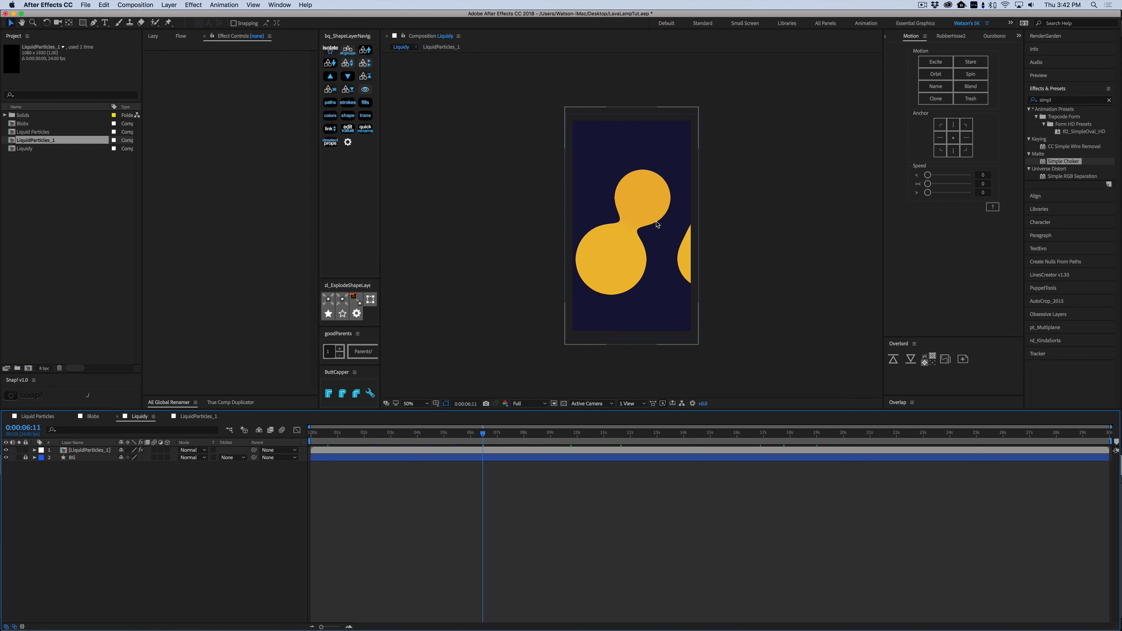
- Inspect the finished Liquid Particles composition around 5 seconds for its blob colors and return to Liquidy
left_click(38, 416)
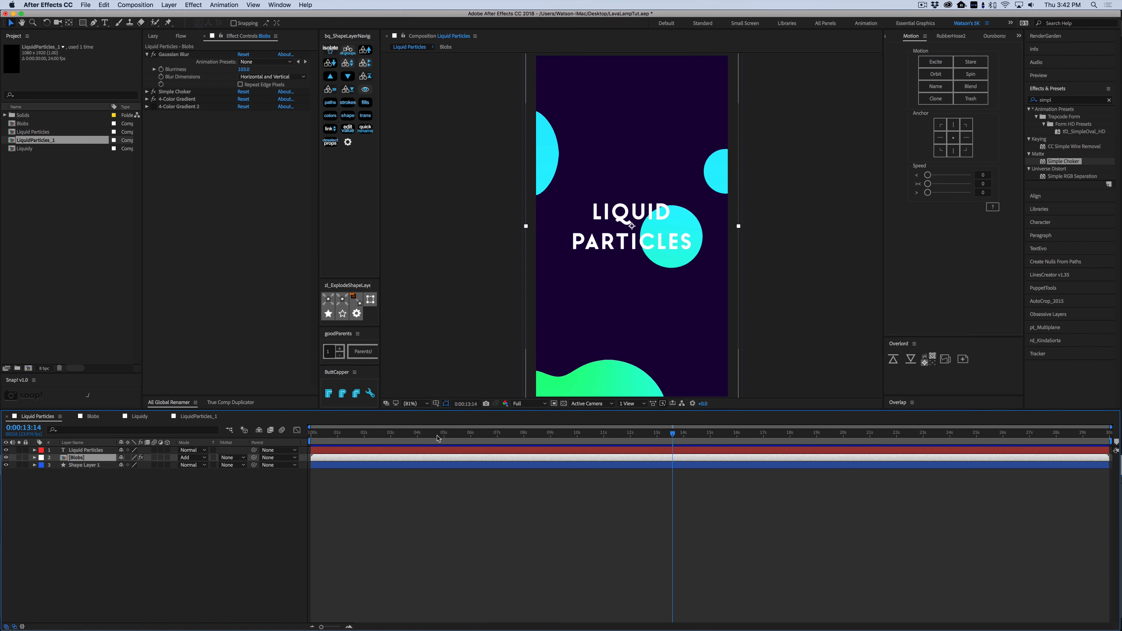
mouse_move(435, 443)
left_mouse_down()
mouse_move(393, 443)
mouse_move(448, 446)
left_mouse_up()
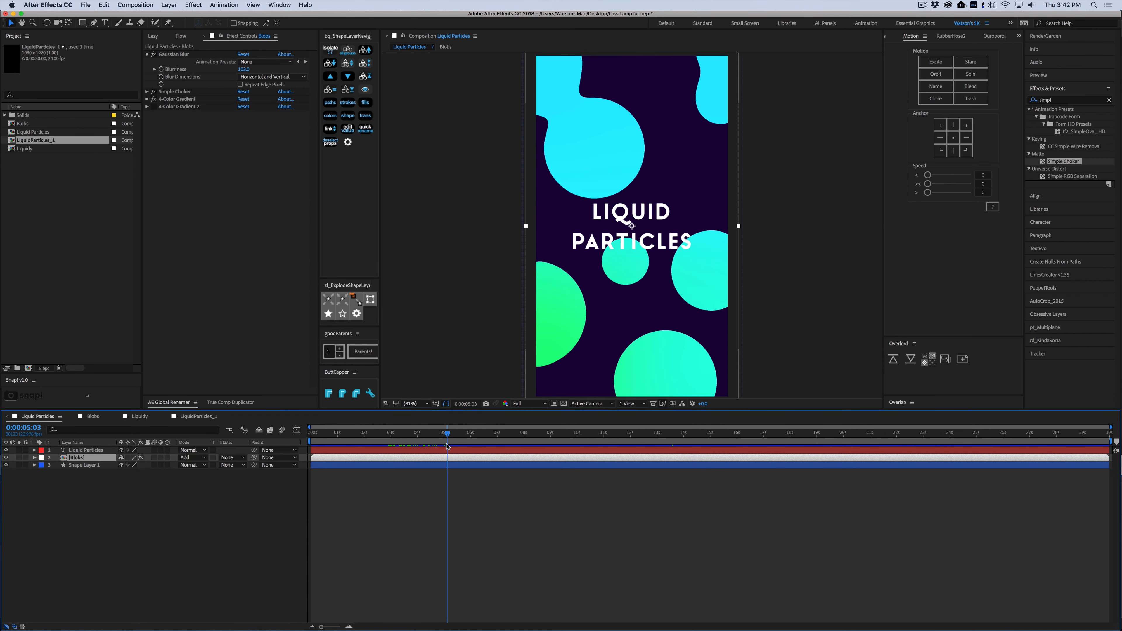
left_click(139, 418)
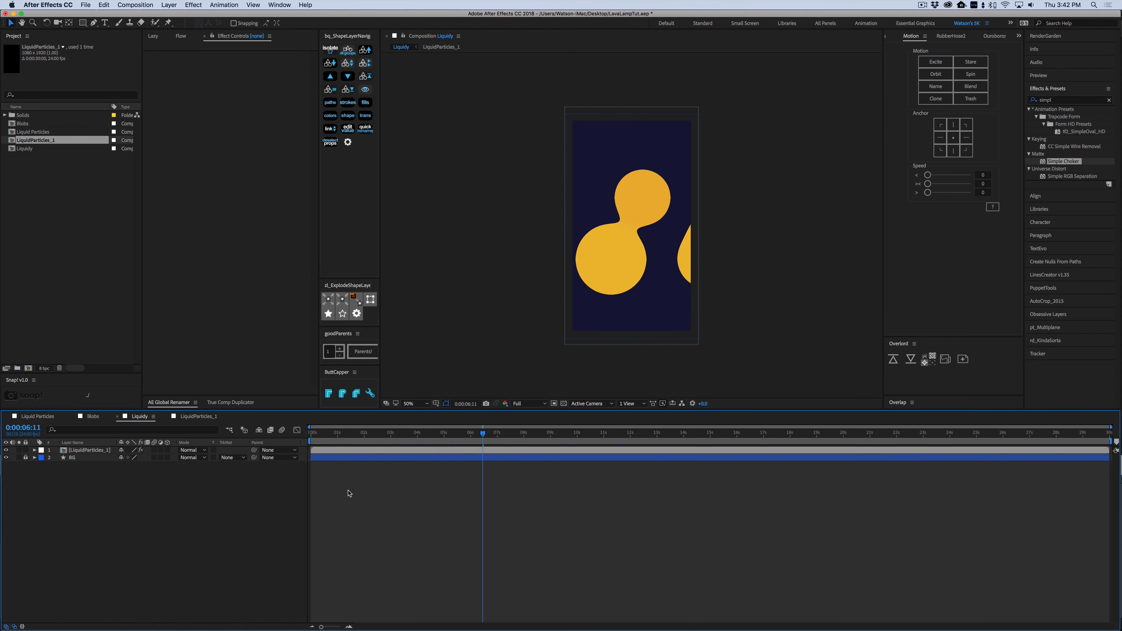
- Apply the 4-Color Gradient effect to the LiquidParticles_1 layer in Liquidy and scrub to 0:00:07:04
left_click(102, 450)
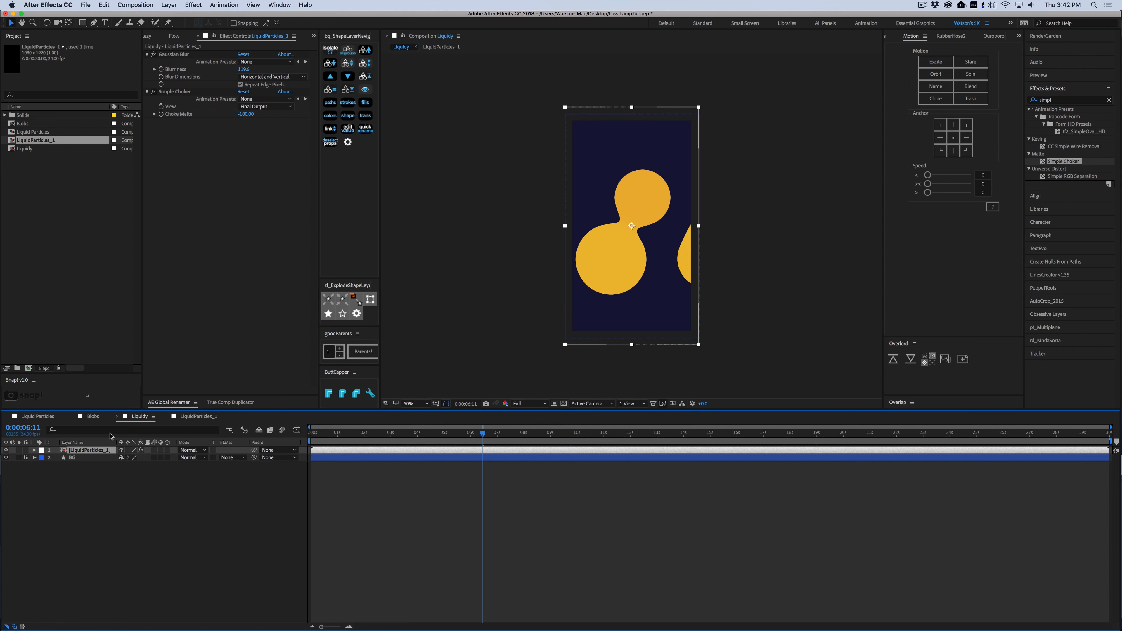
left_click(193, 4)
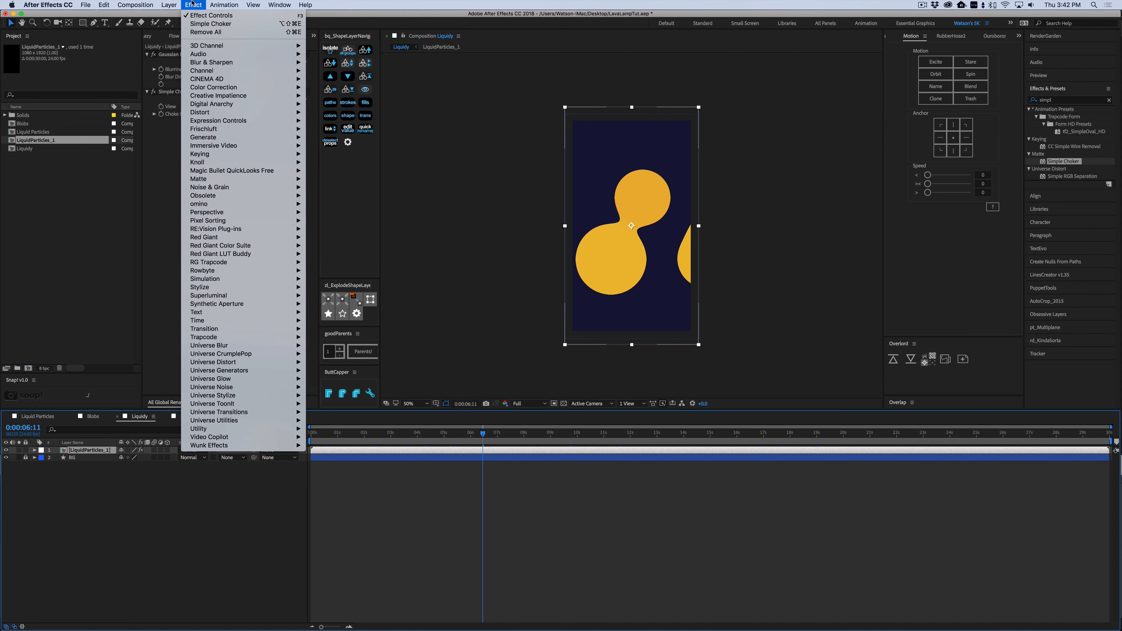
mouse_move(216, 138)
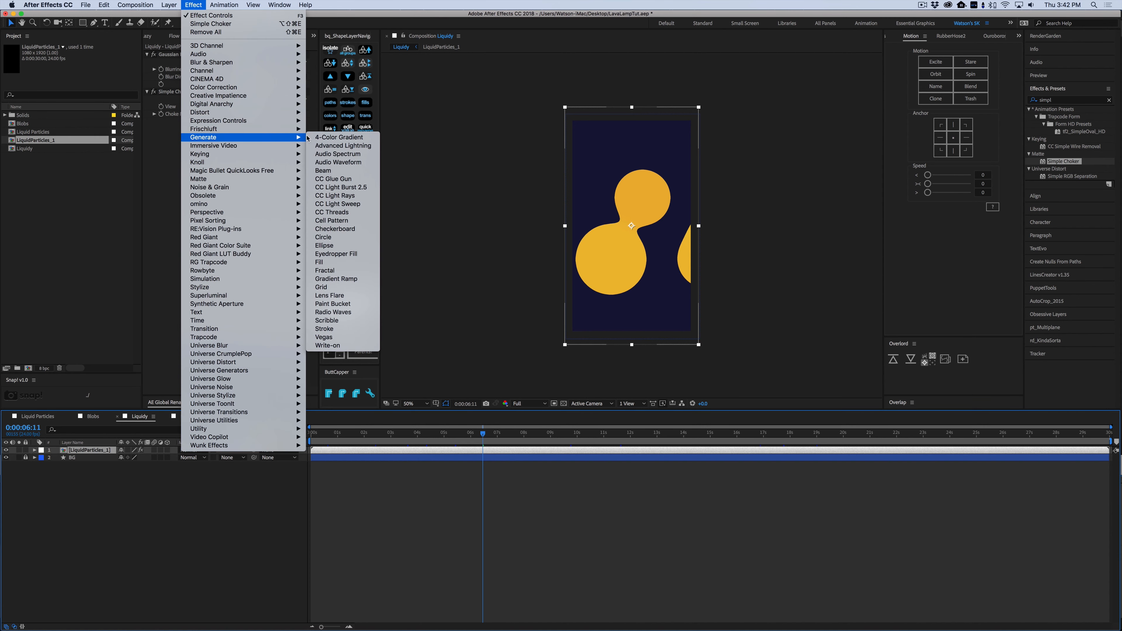
left_click(316, 138)
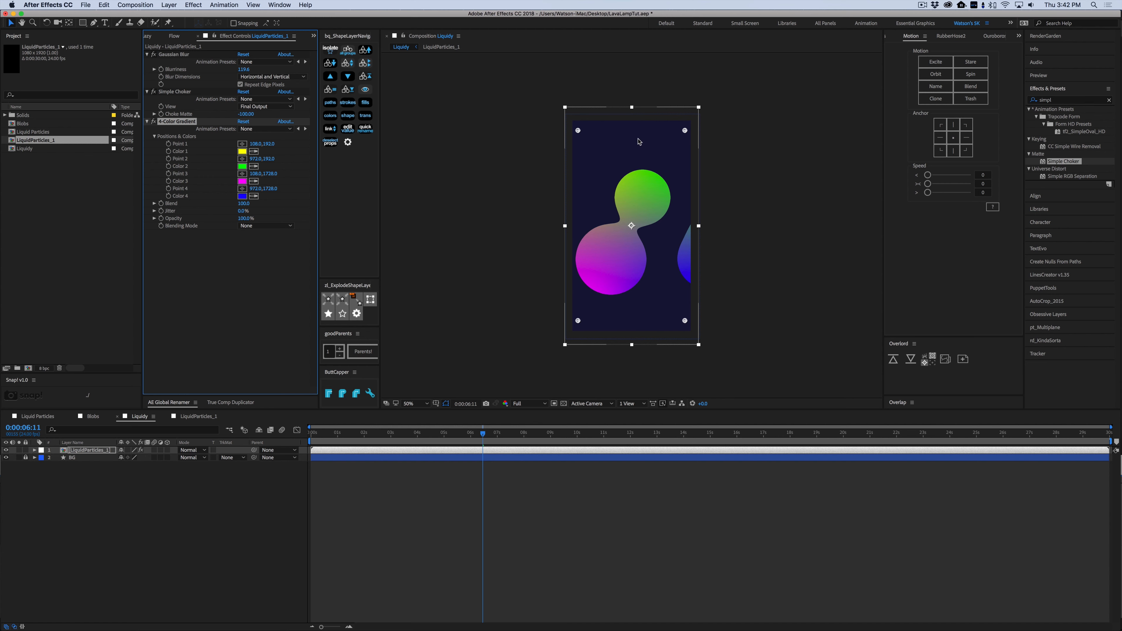
left_click_drag(484, 433, 502, 455)
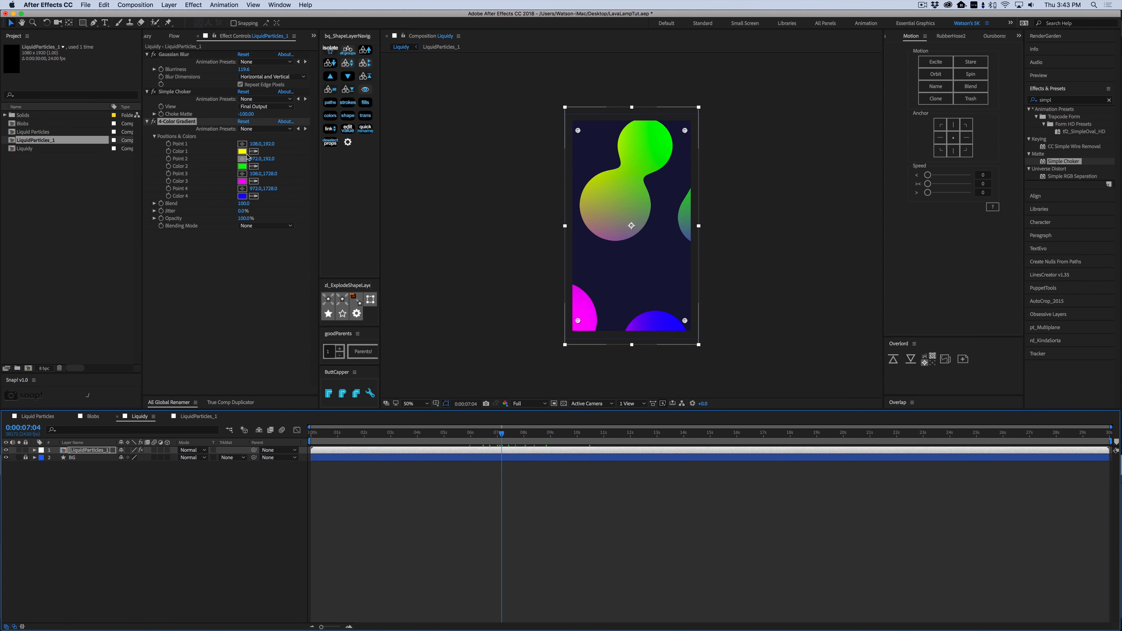
- Change Color 1 of the 4-Color Gradient to cyan and sample the same cyan for Color 2
left_click(242, 151)
left_click_drag(128, 123, 128, 121)
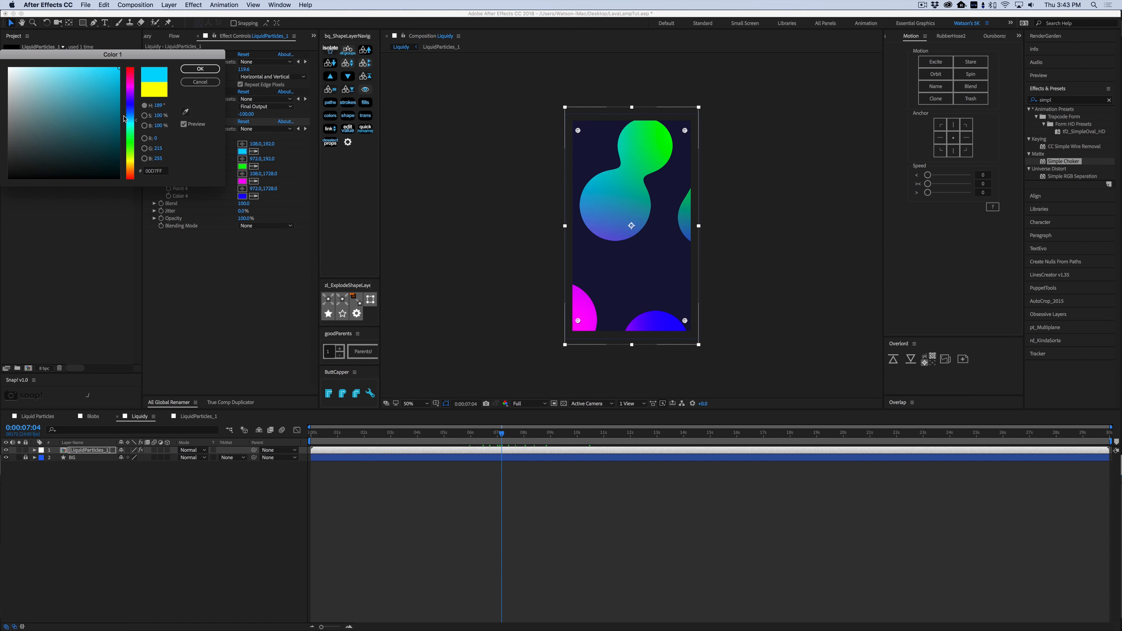
left_click_drag(106, 75, 109, 67)
left_click(200, 69)
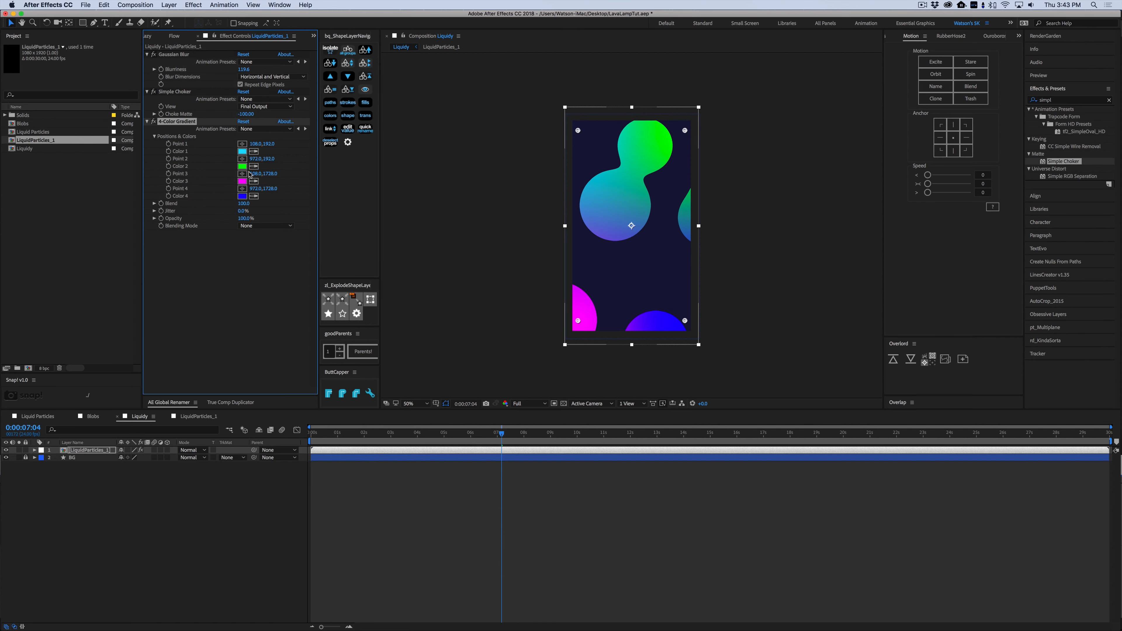
left_click(243, 152)
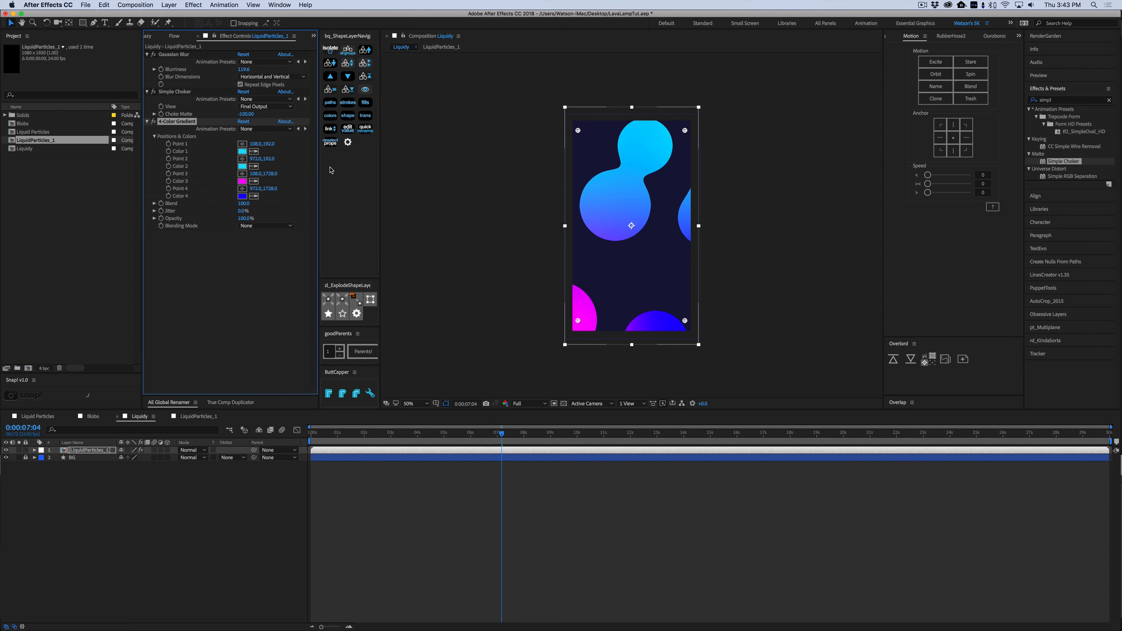
- Scrub to 0:00:07:14, sample Color 3's magenta for the gradient's Color 4, and deselect the layer
left_click_drag(503, 433, 514, 439)
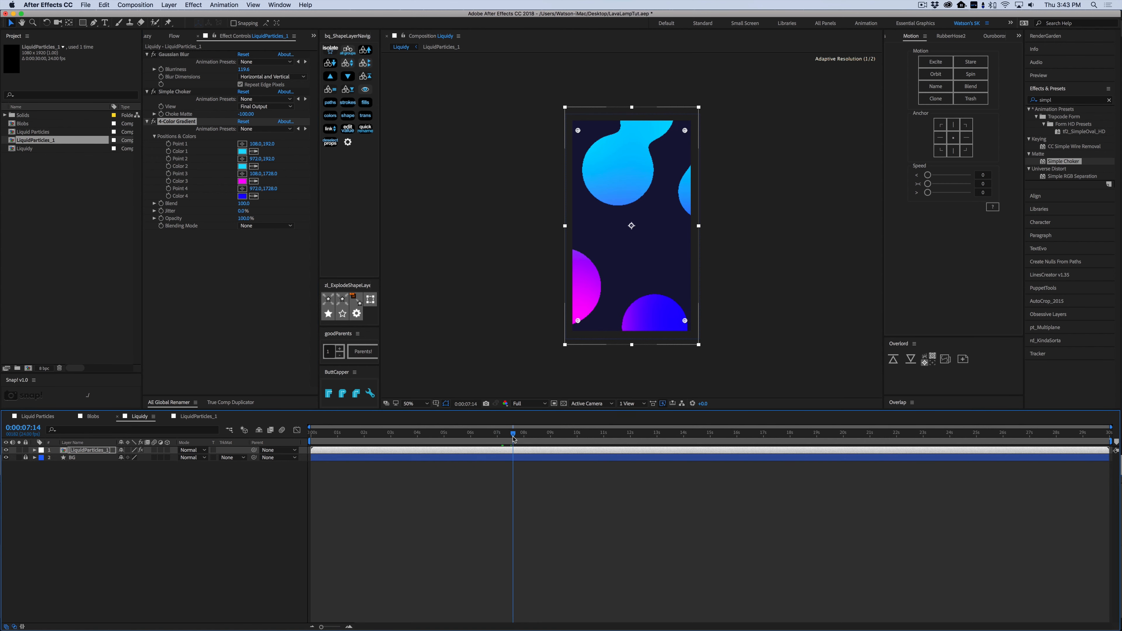
left_click(254, 197)
left_click(242, 181)
left_click(519, 463)
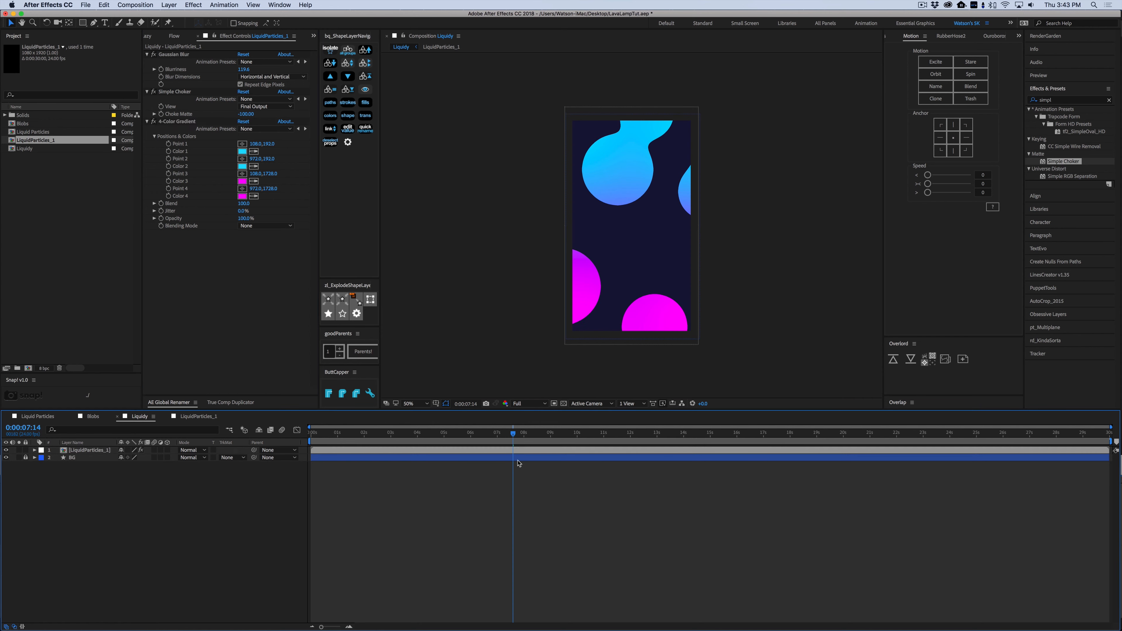
- Preview the cyan-to-magenta blob animation in Liquidy from several points on the timeline, finishing at 0:00:07:15
key("space")
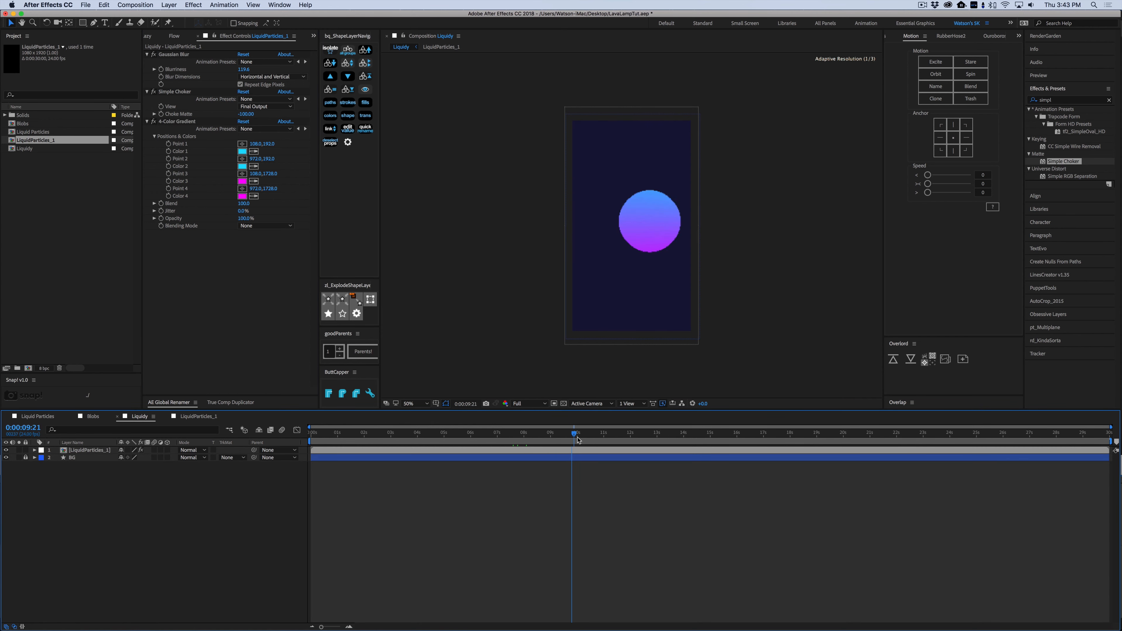
left_click_drag(563, 442, 411, 453)
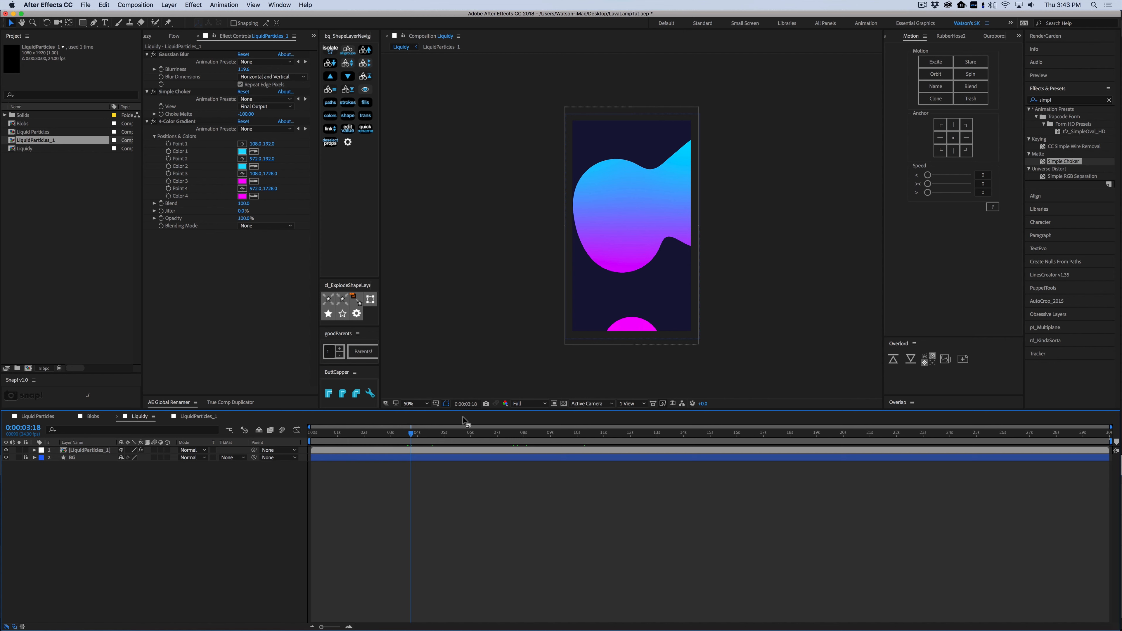
key("space")
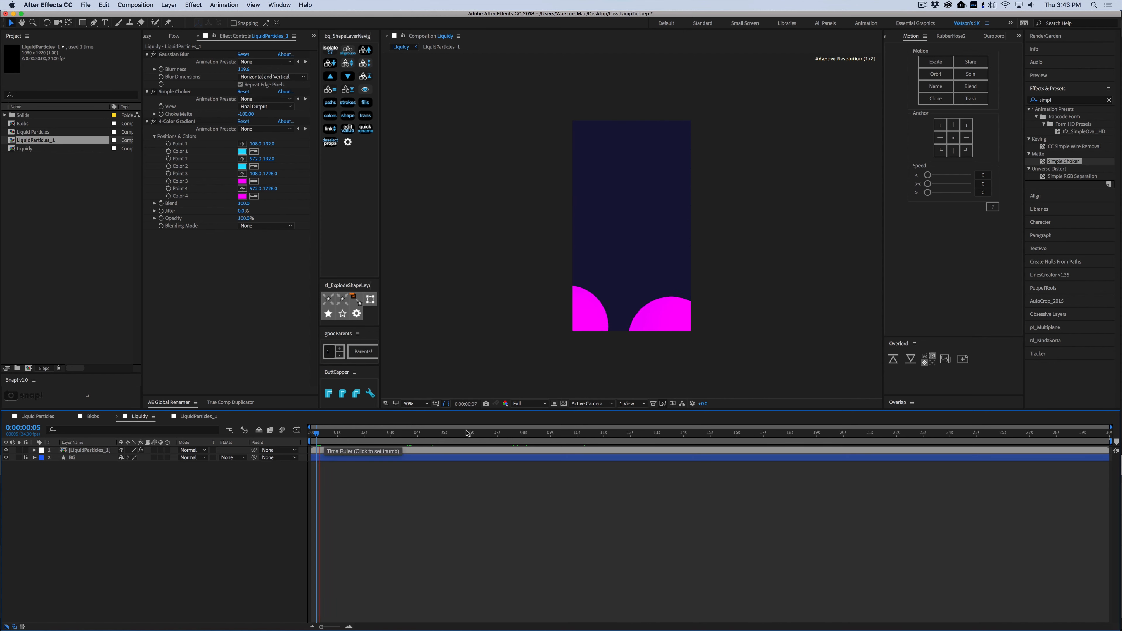
left_click_drag(330, 434, 514, 448)
key("space")
- Lower the preview resolution to Quarter and play the Liquidy animation from 0:00:00:00
left_click(529, 404)
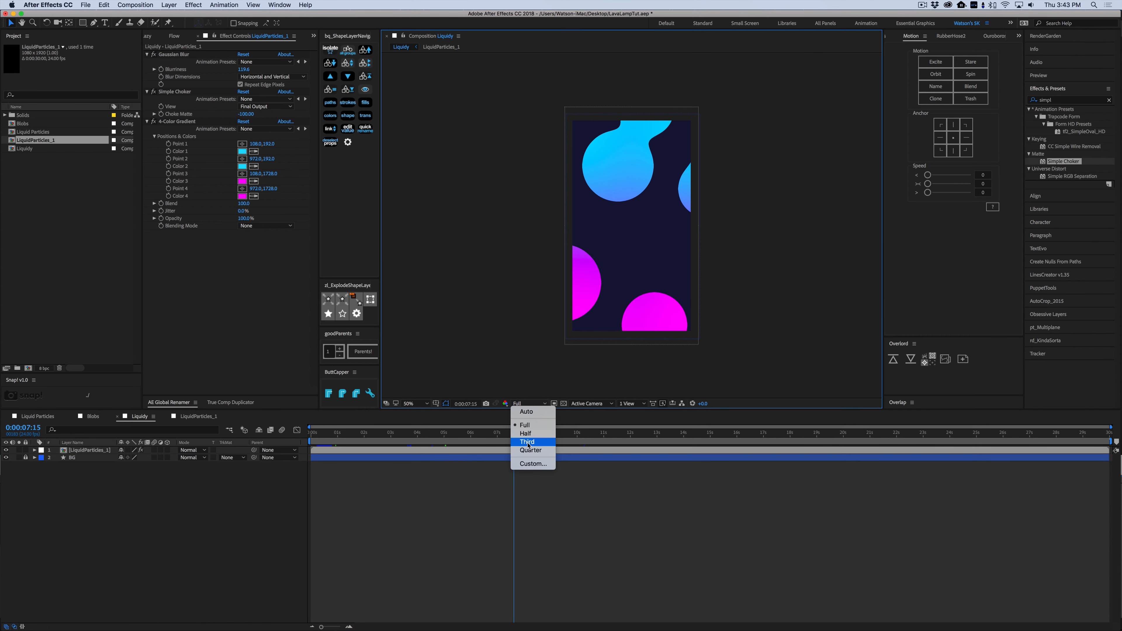
left_click(531, 450)
left_click(546, 548)
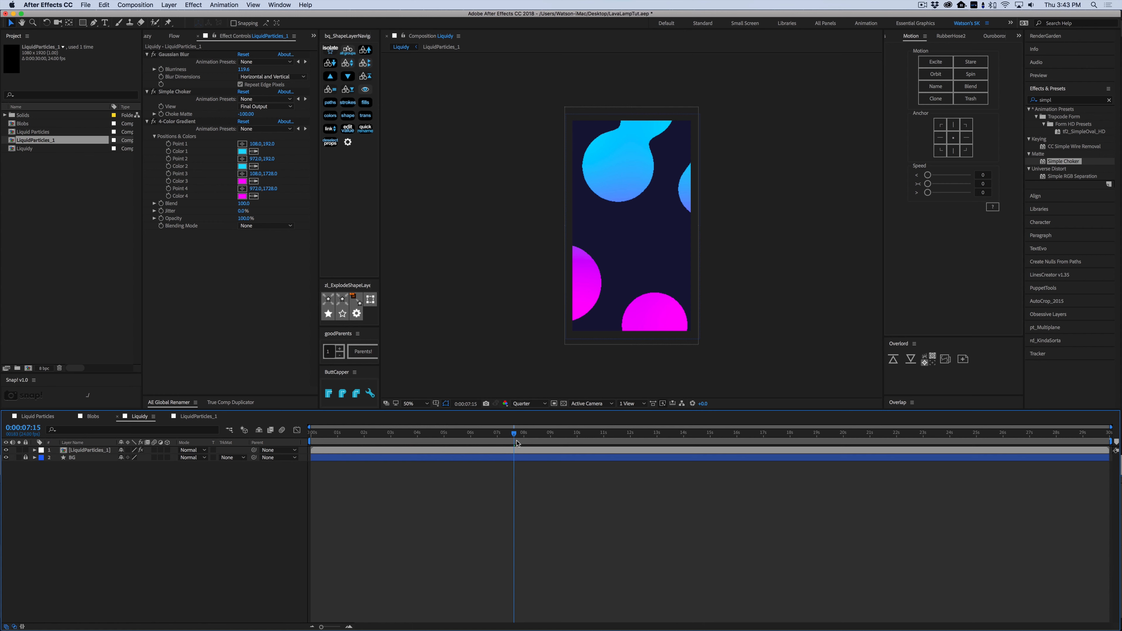
left_click_drag(492, 436, 250, 451)
key("space")
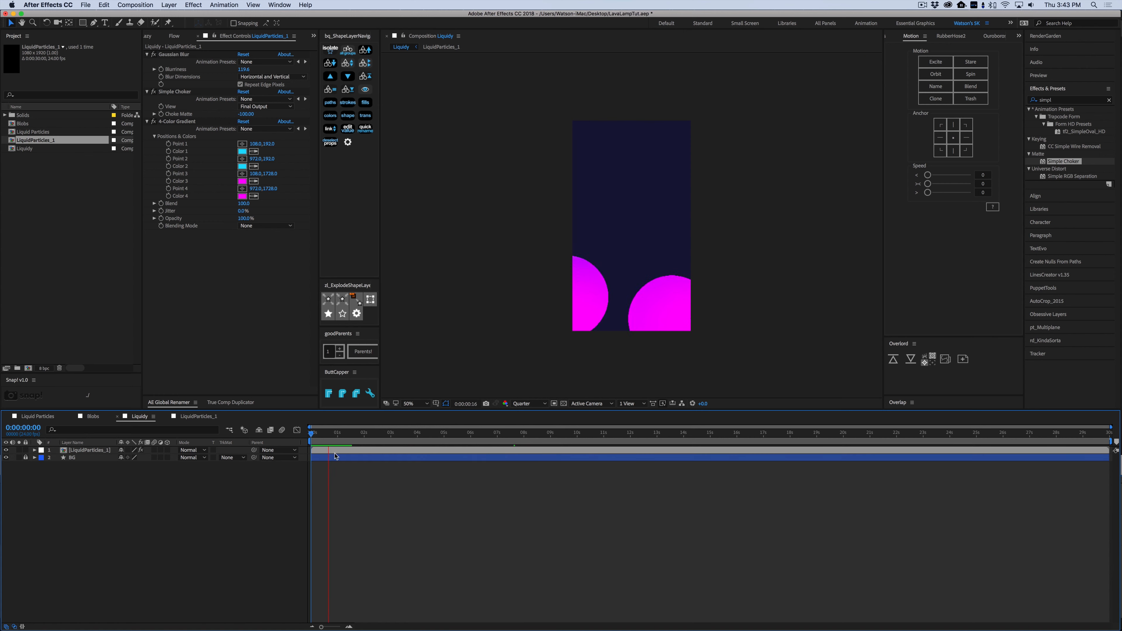
key("space")
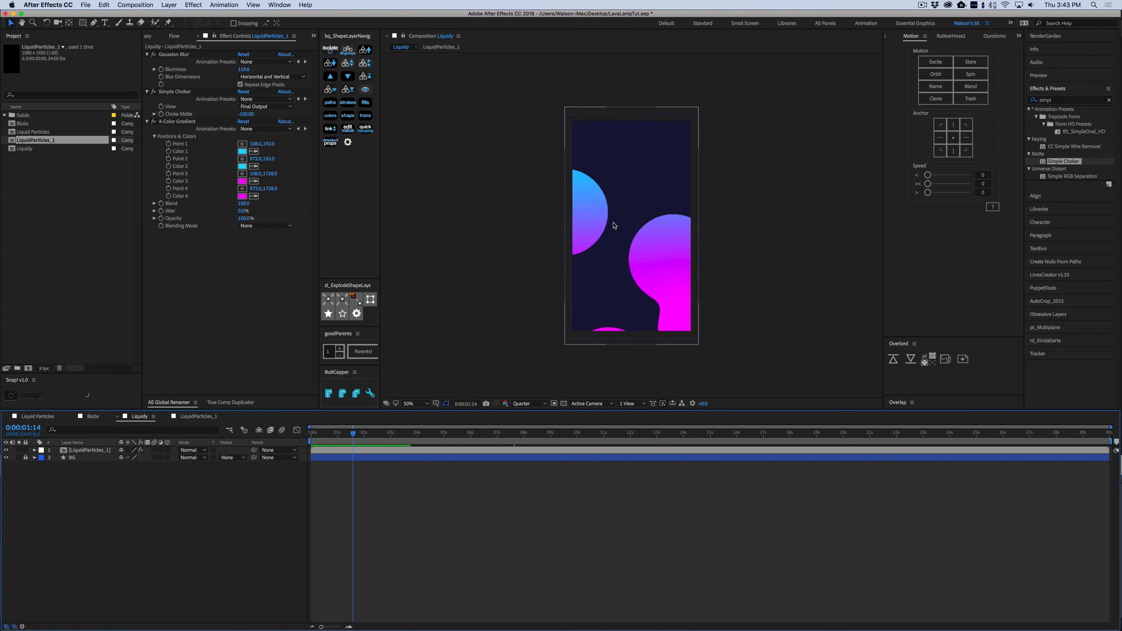
- Zoom the composition view to 100% and restore the preview resolution to Full
key("period")
left_click(528, 404)
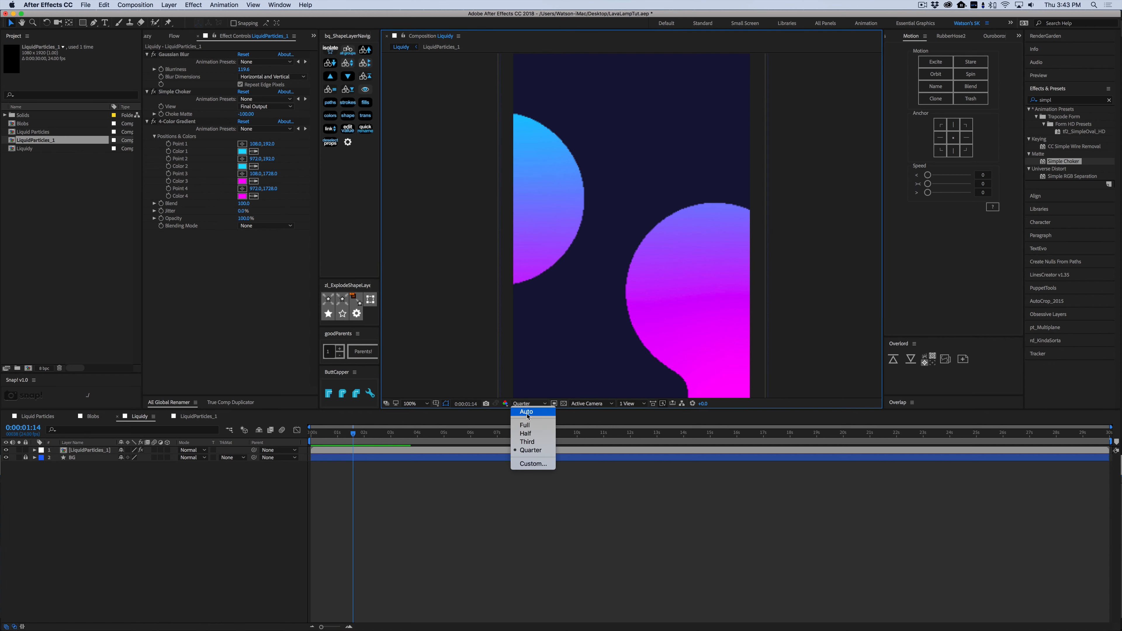
left_click(528, 418)
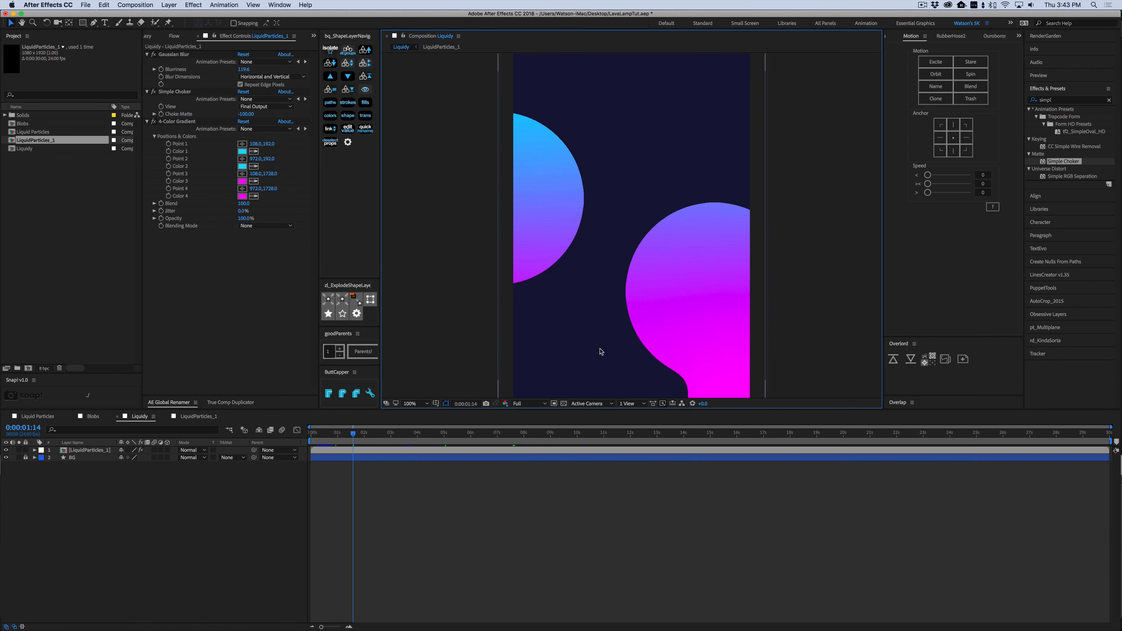
- Try a higher color depth for the project, cycling through 16 bpc, to compare the gradient's smoothness
left_click(44, 368, "alt")
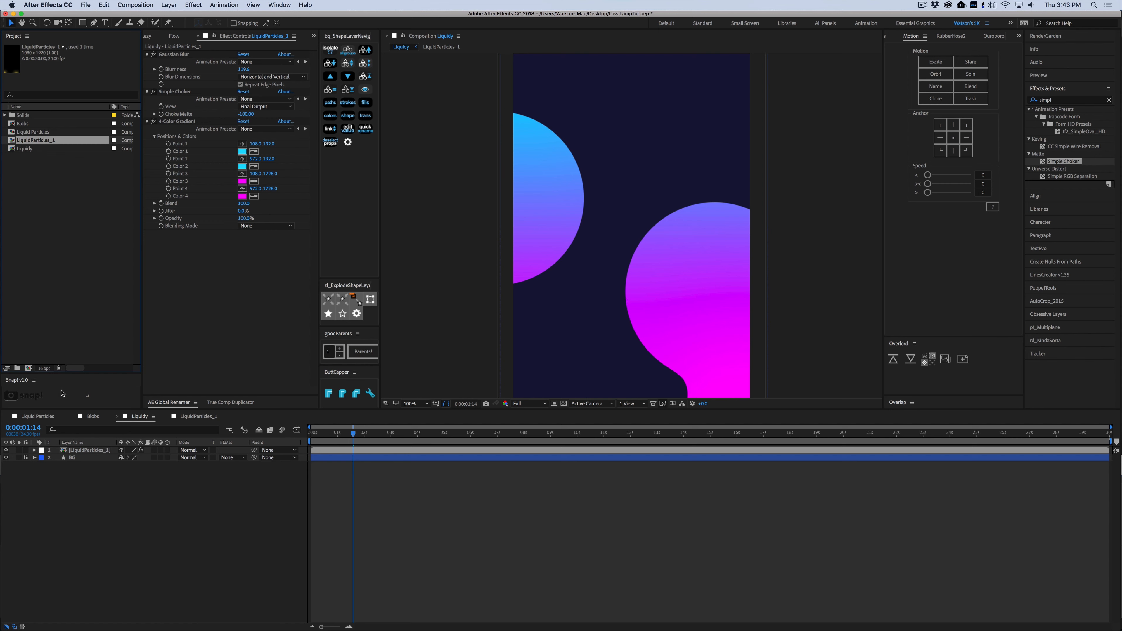
left_click(44, 368, "alt")
left_click(379, 460)
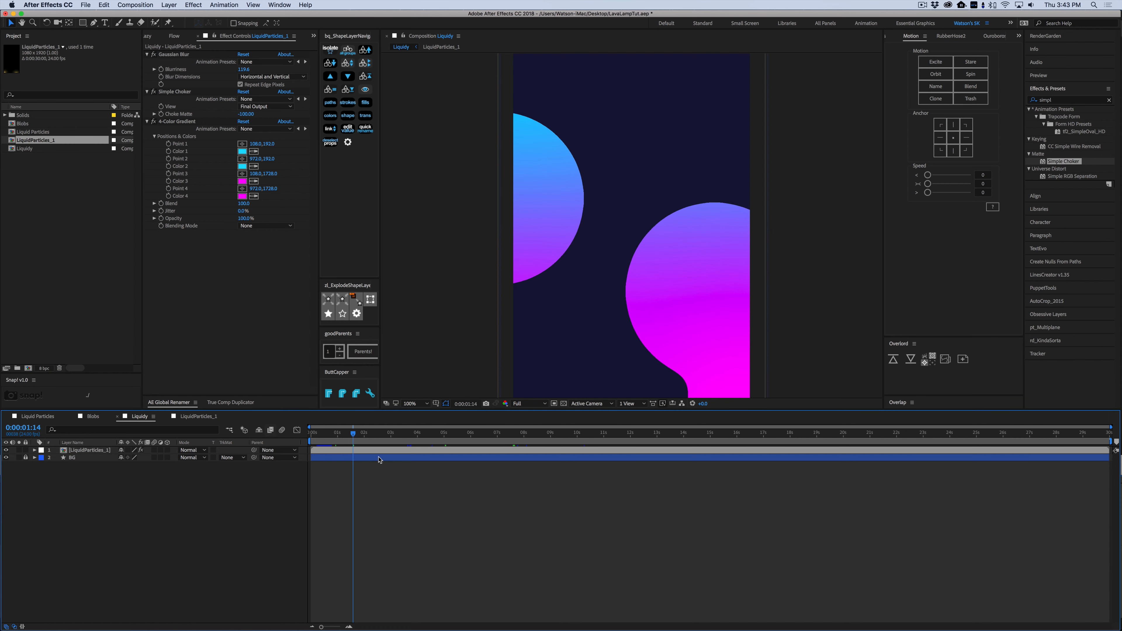
- At 0:00:02:21, set the gradient's Color 3 to green 00FF9F, sample that green for Color 4, and deselect the layer
left_click_drag(359, 435, 388, 441)
key("comma")
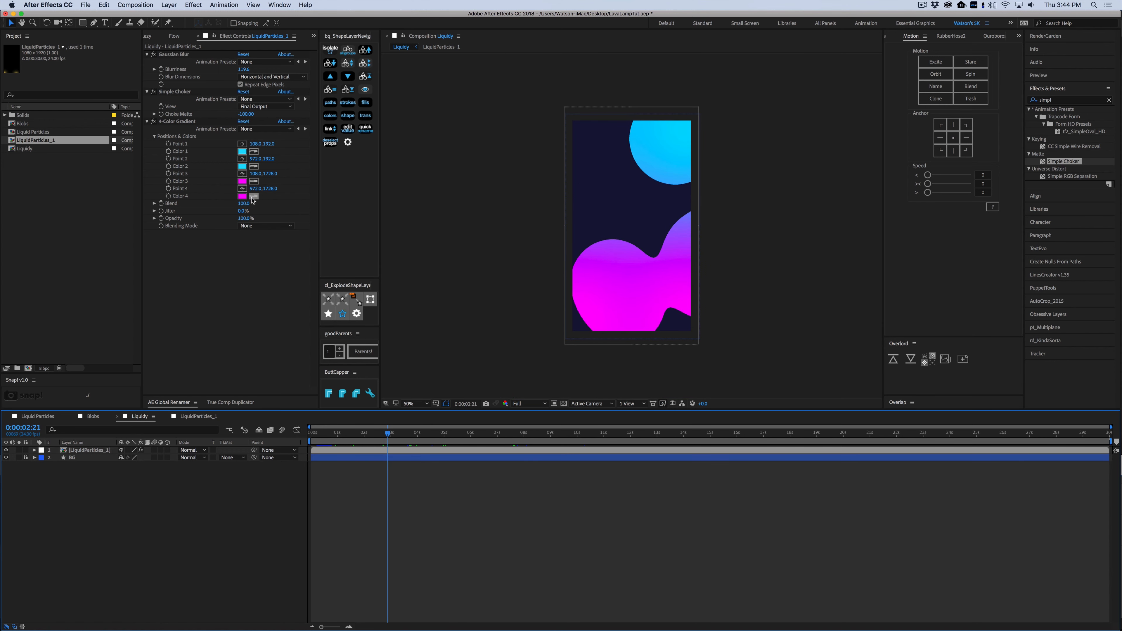
left_click(242, 185)
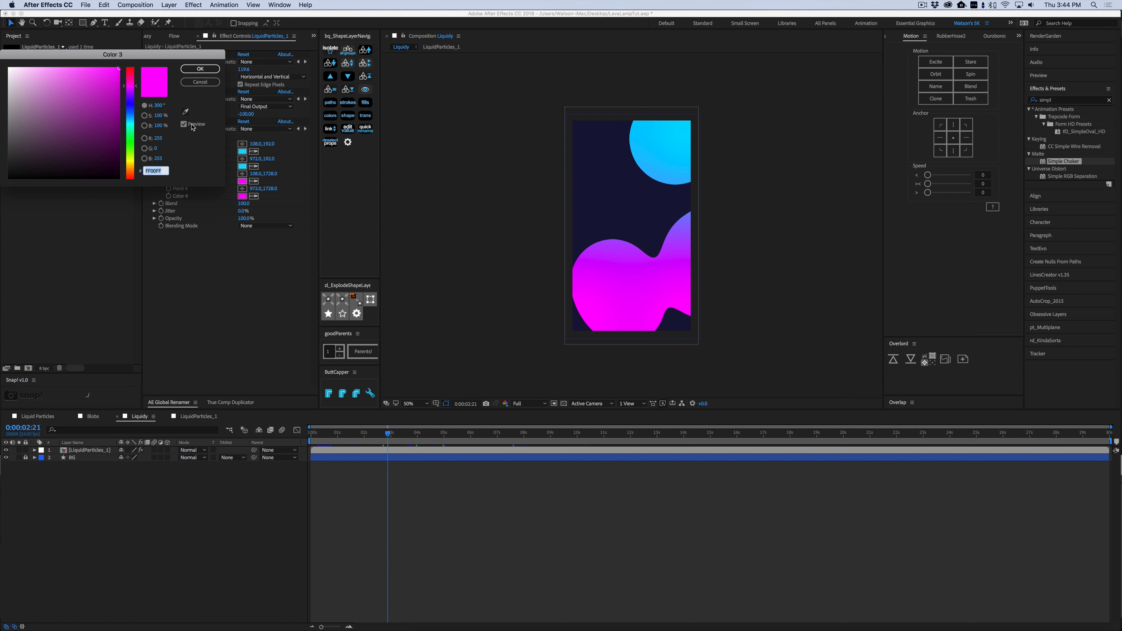
left_click_drag(131, 150, 131, 133)
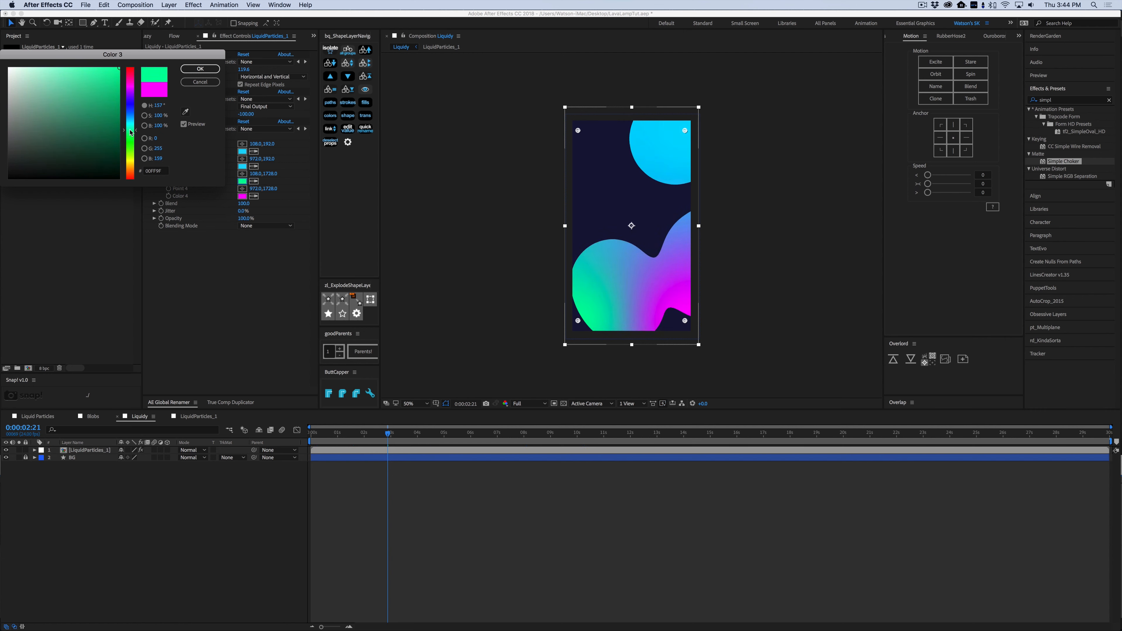
left_click(200, 68)
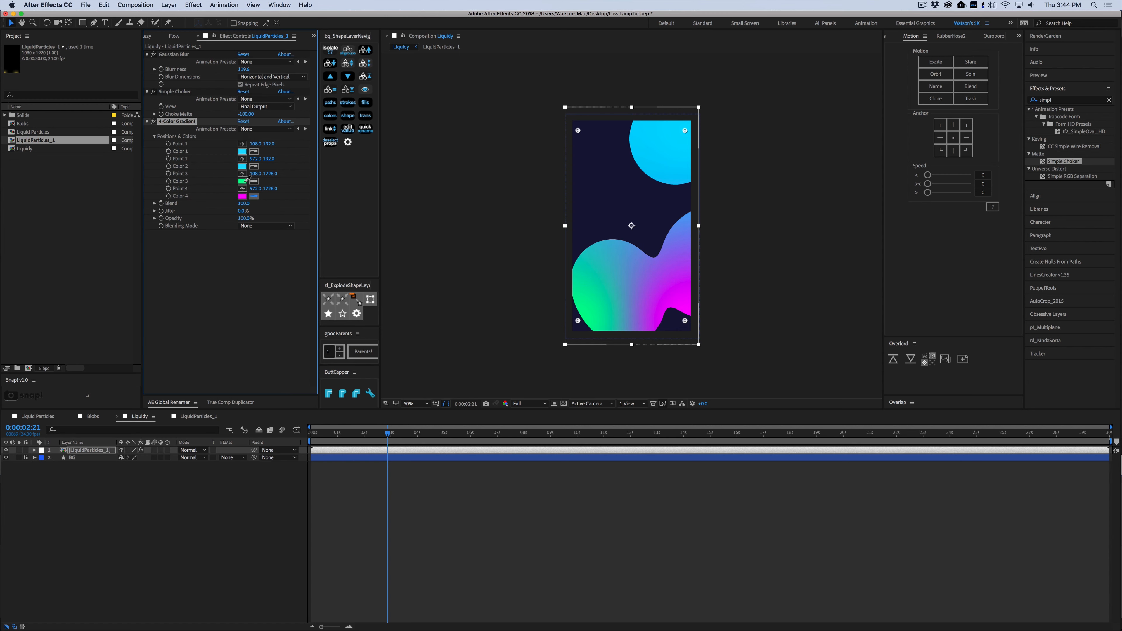
left_click(244, 181)
left_click(543, 579)
- Preview the cyan-to-green blobs with the resolution kept at Full and park the playhead at 0:00:06:00
left_click_drag(402, 431, 481, 436)
key("space")
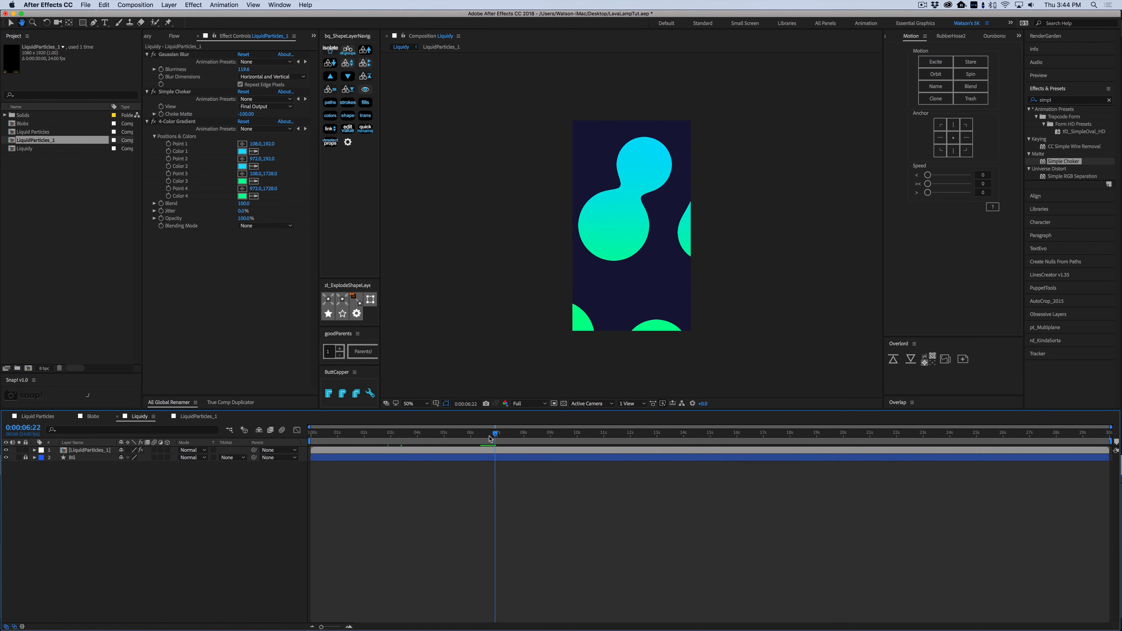
left_click(533, 402)
left_click(486, 495)
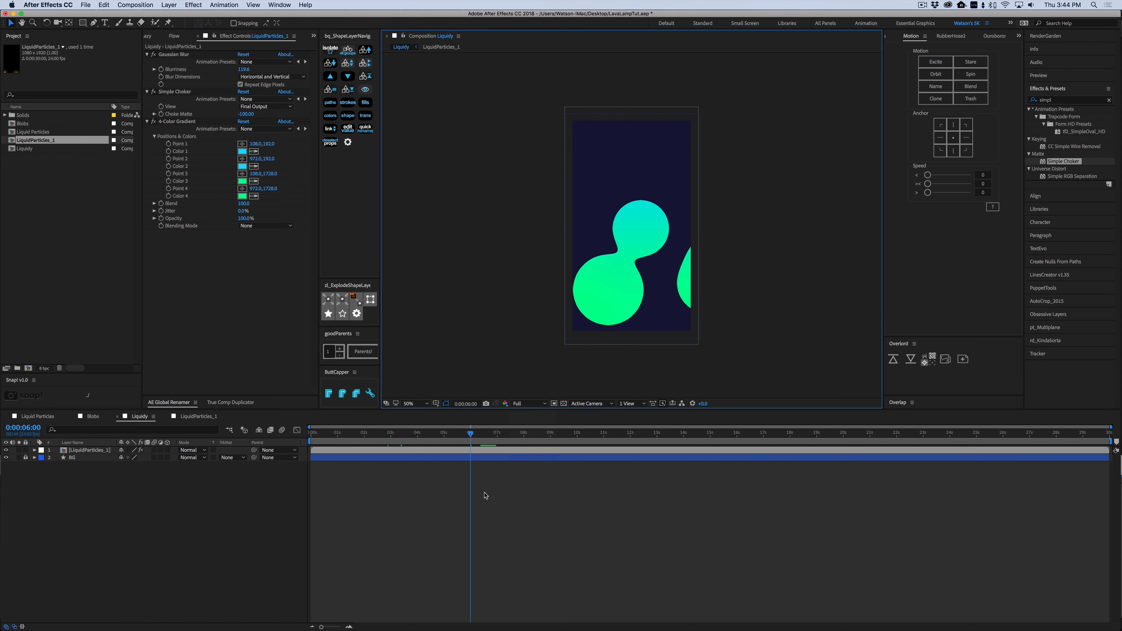
- Add a text layer in the middle of the composition reading "Liquid Particles" on two lines
key("super+t")
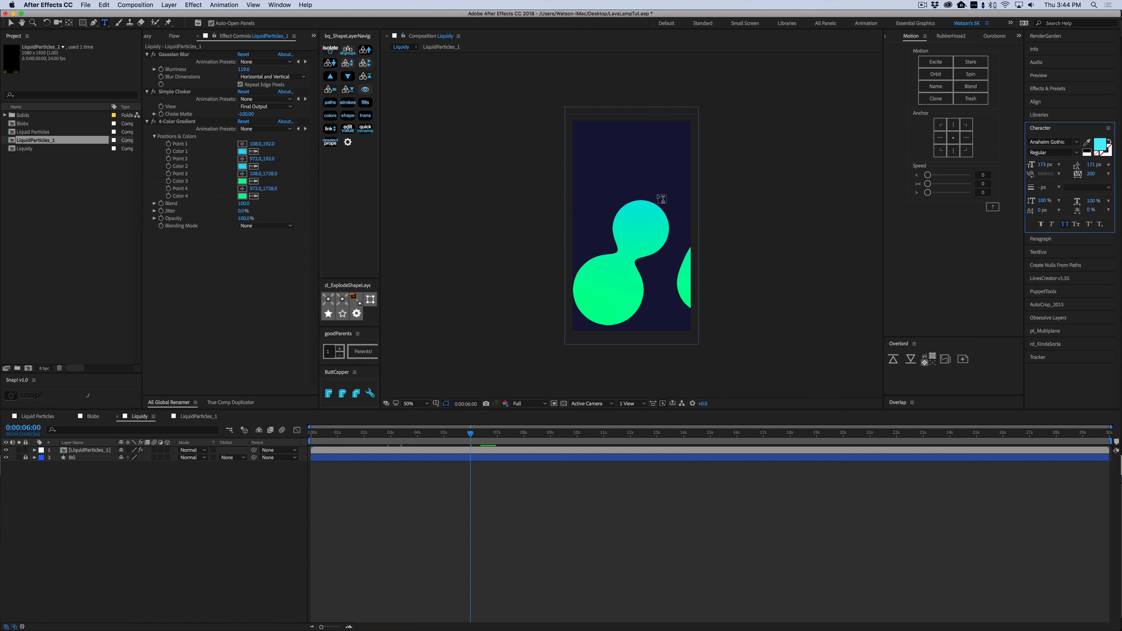
left_click(629, 228)
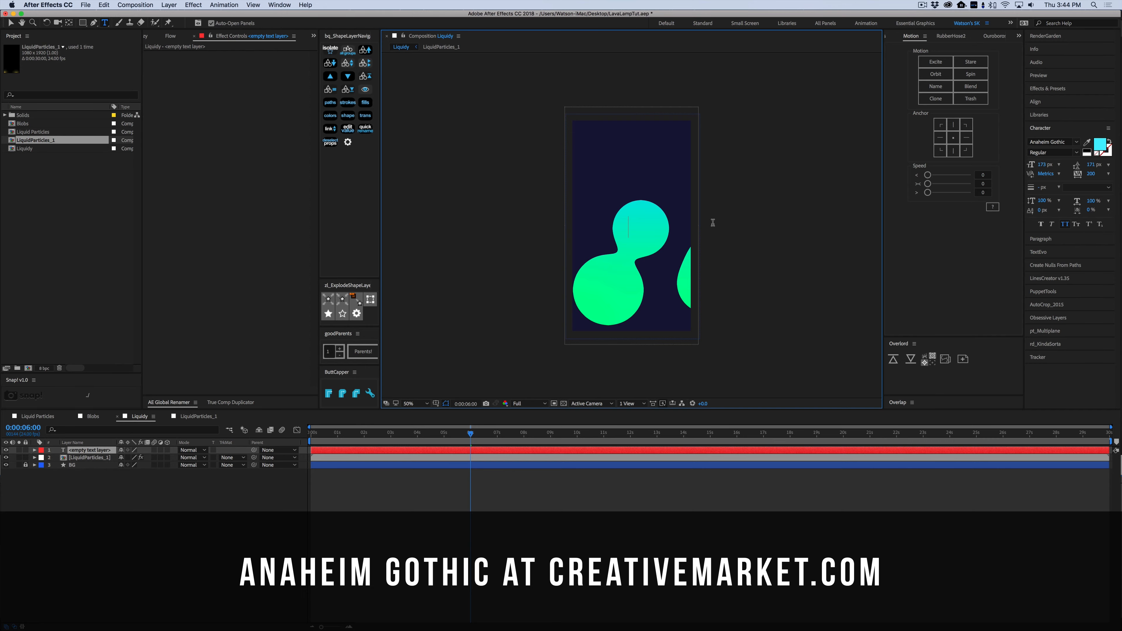
type("Liquid")
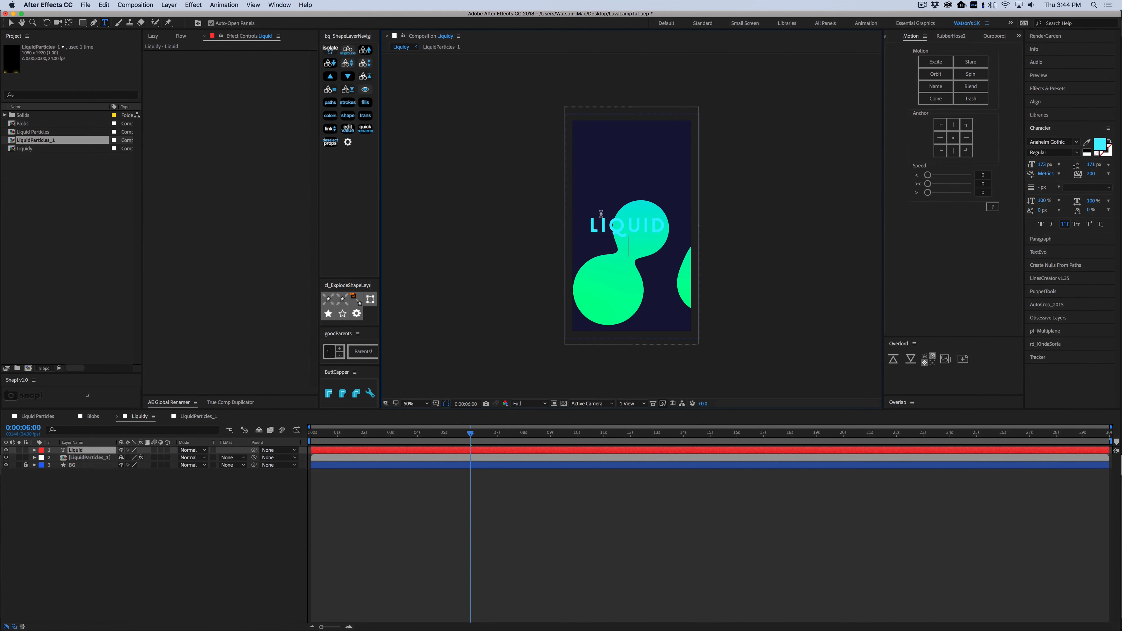
type("Partivles")
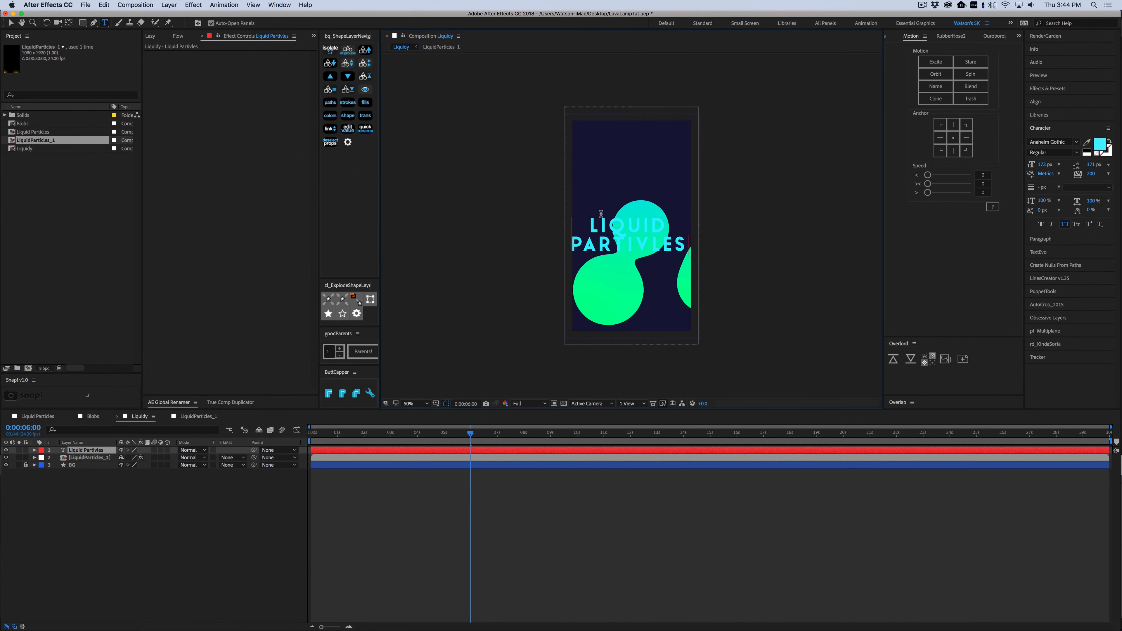
key("BackSpace")
key("BackSpace")
key("BackSpace")
key("BackSpace")
type("cles")
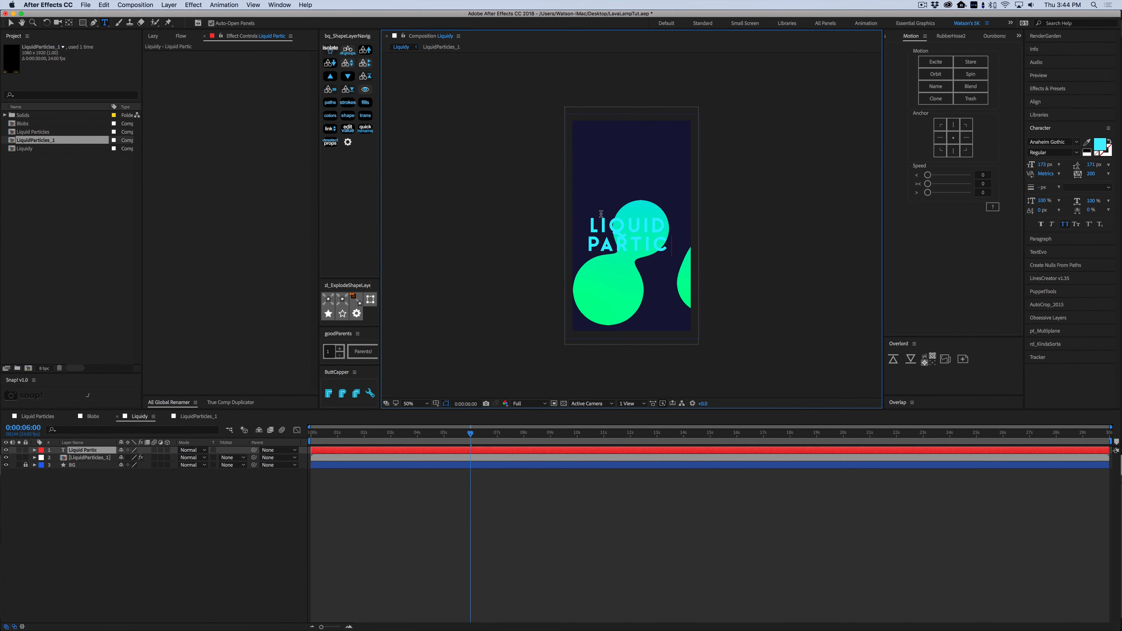
left_click(11, 22)
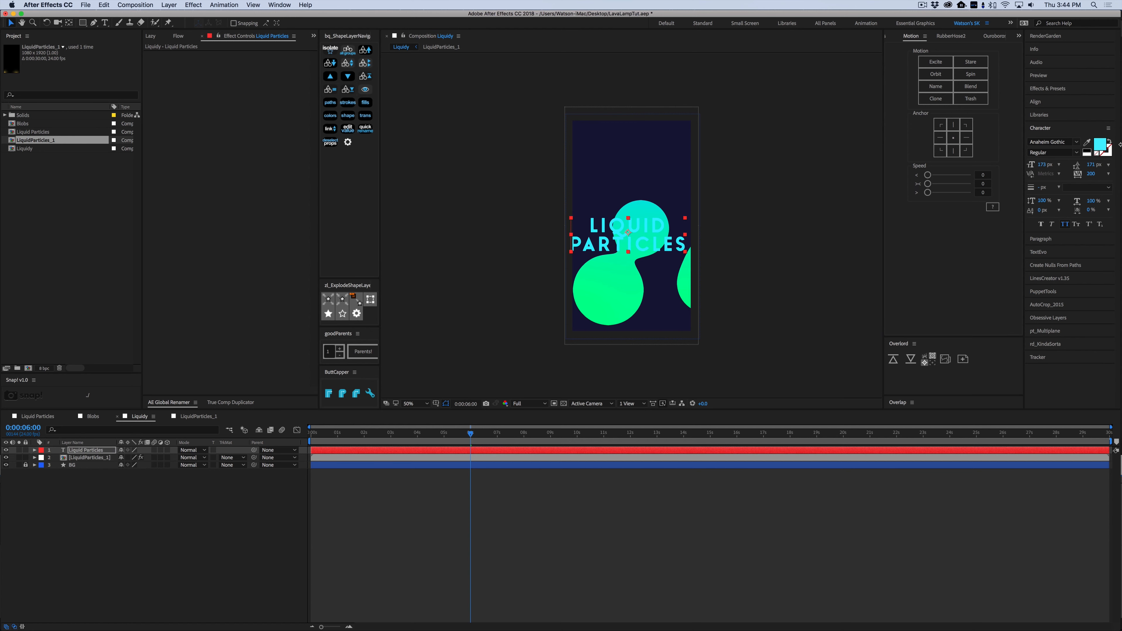
- Change the title text's fill color to white and scale the title down to fit inside the frame
left_click(1100, 144)
type("ffffff")
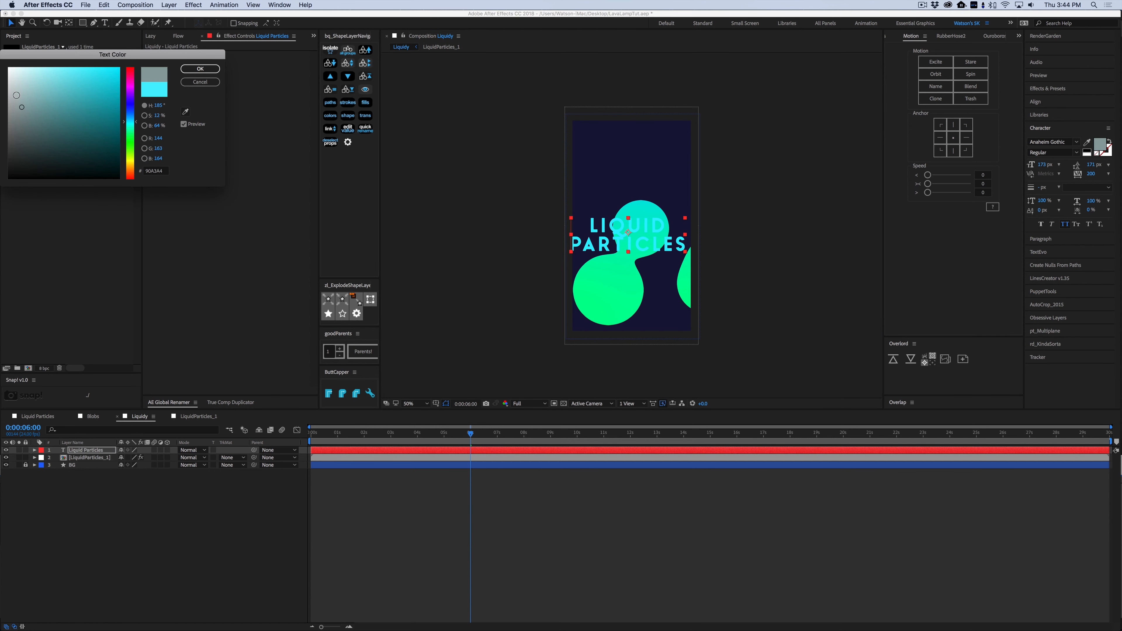
left_click(200, 68)
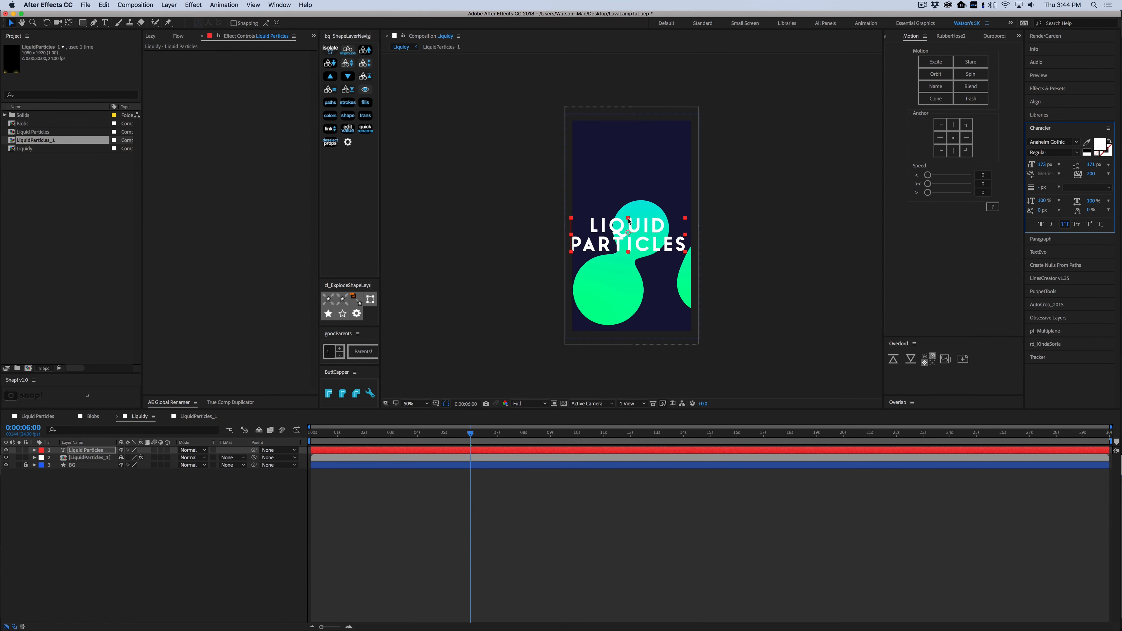
left_click_drag(628, 219, 628, 226)
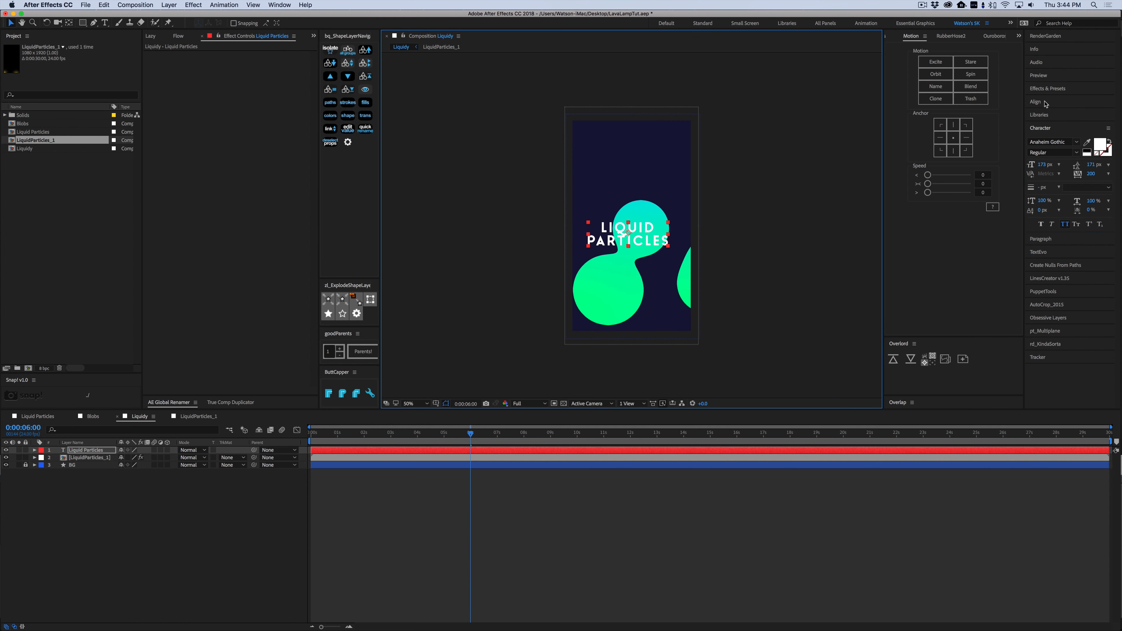
- Center the title horizontally and vertically in the composition and deselect it
left_click(1035, 102)
left_click(1048, 124)
left_click(1094, 124)
left_click(655, 574)
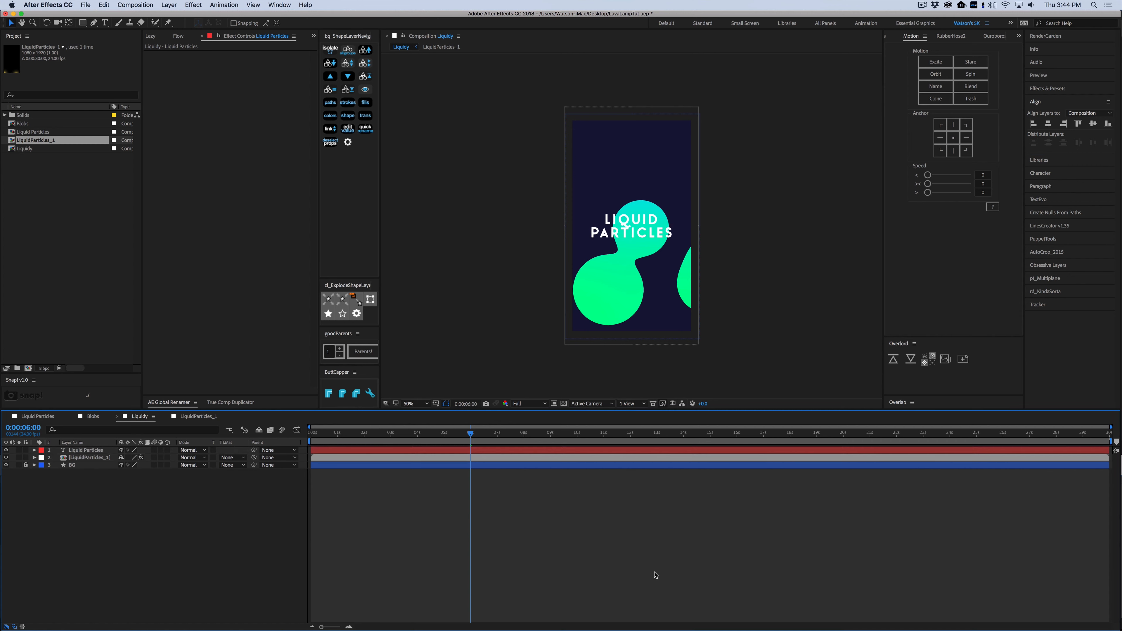
- Increase the title's leading to about 228 px and center it vertically in the composition again
left_click(634, 233)
left_click(1049, 174)
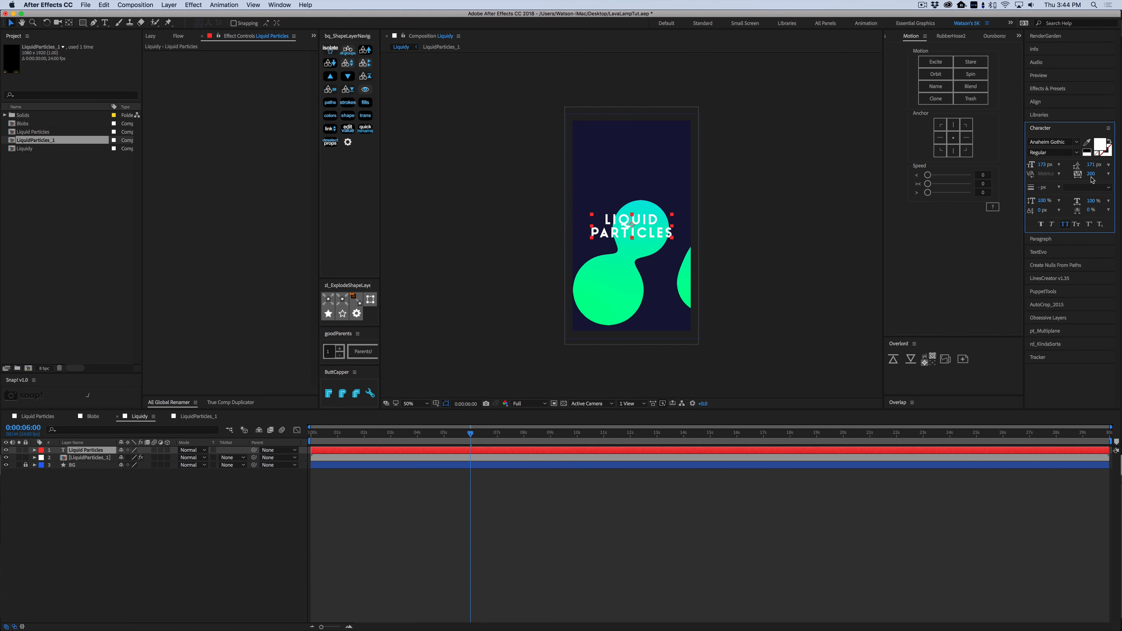
left_click_drag(1092, 170, 1116, 166)
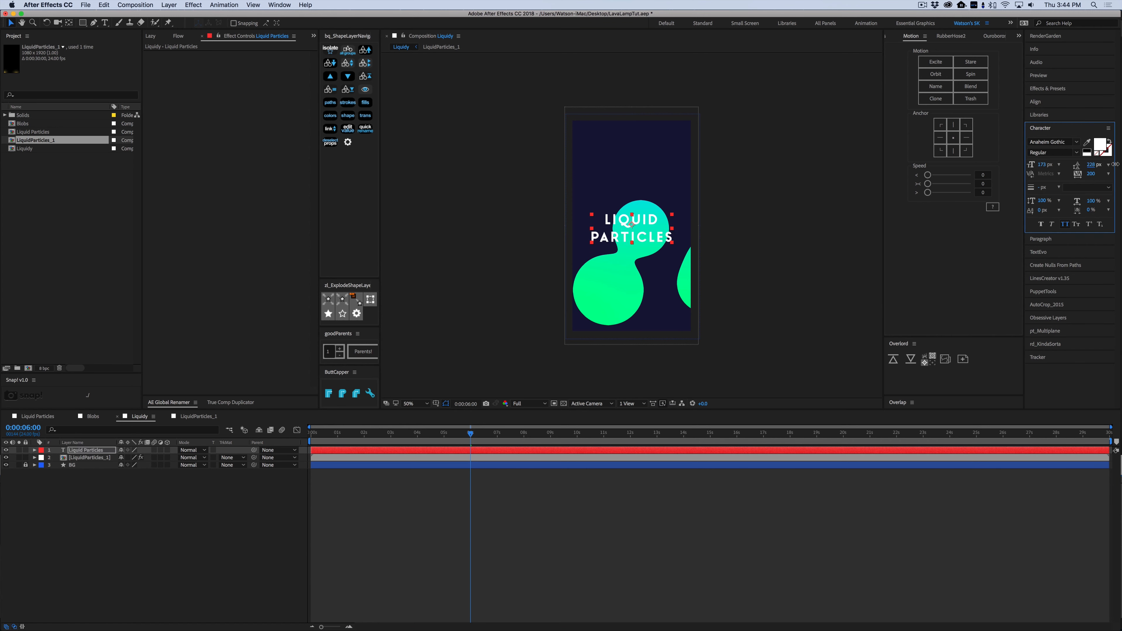
left_click(1044, 102)
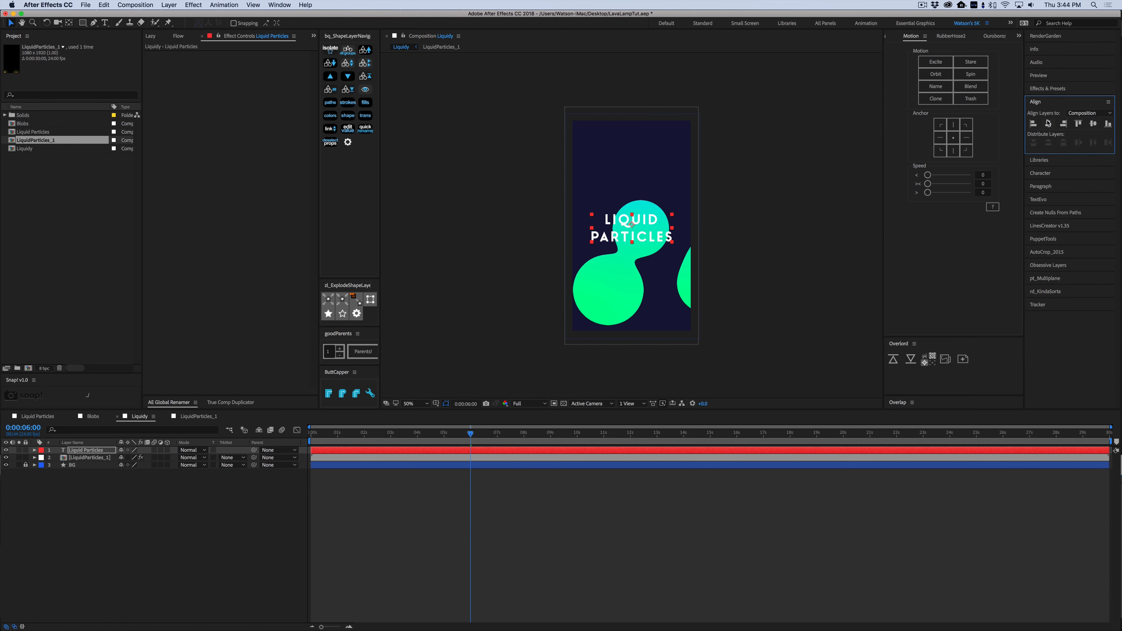
left_click(1091, 124)
left_click(672, 521)
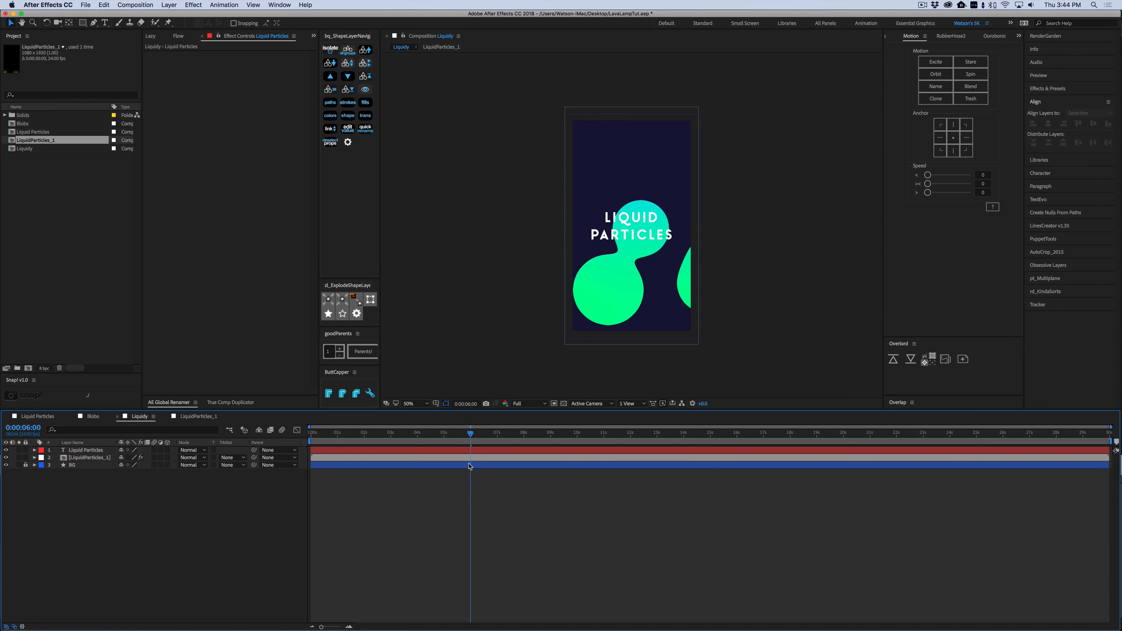
- Preview the animation behind the title from 0:00:15:17 and scrub ahead to 0:00:21:07
left_click_drag(471, 434, 729, 444)
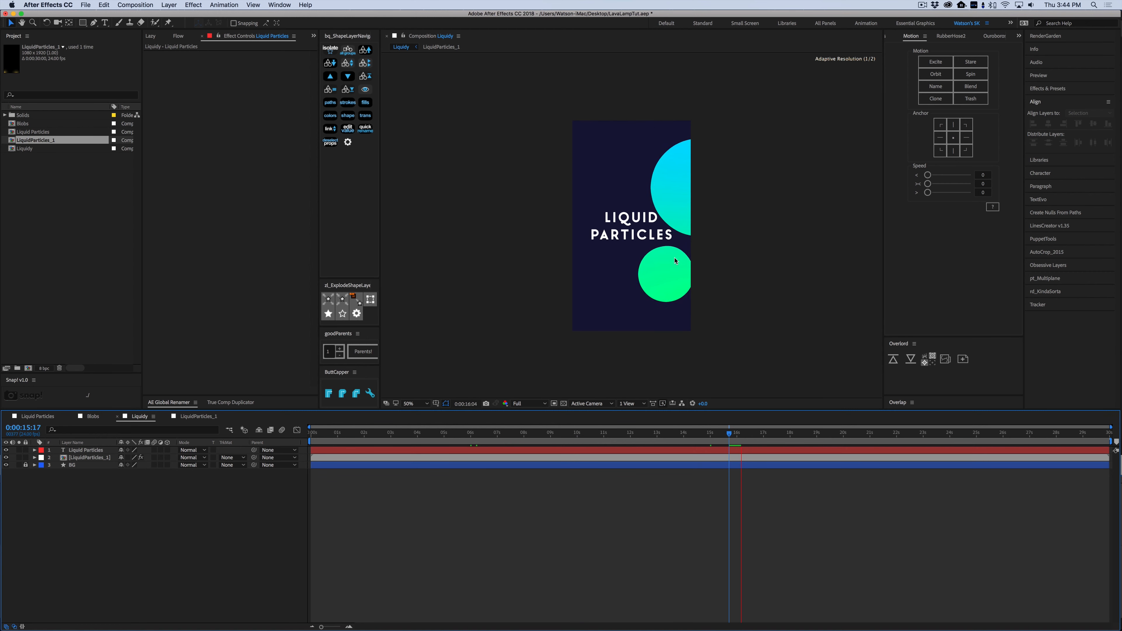
key("space")
left_click_drag(747, 437, 878, 438)
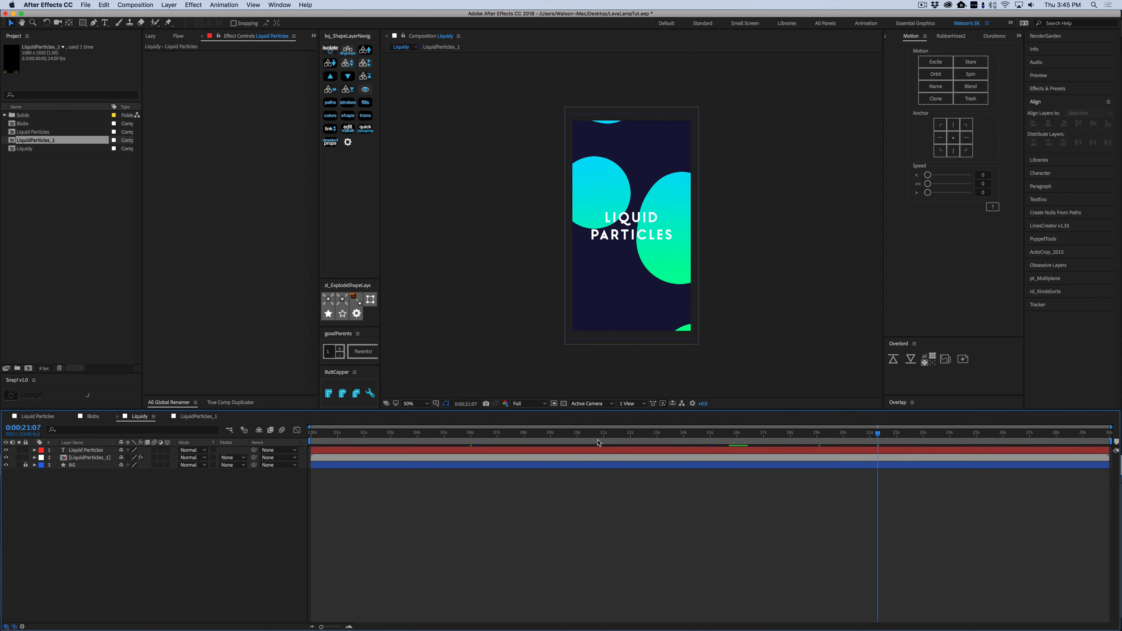